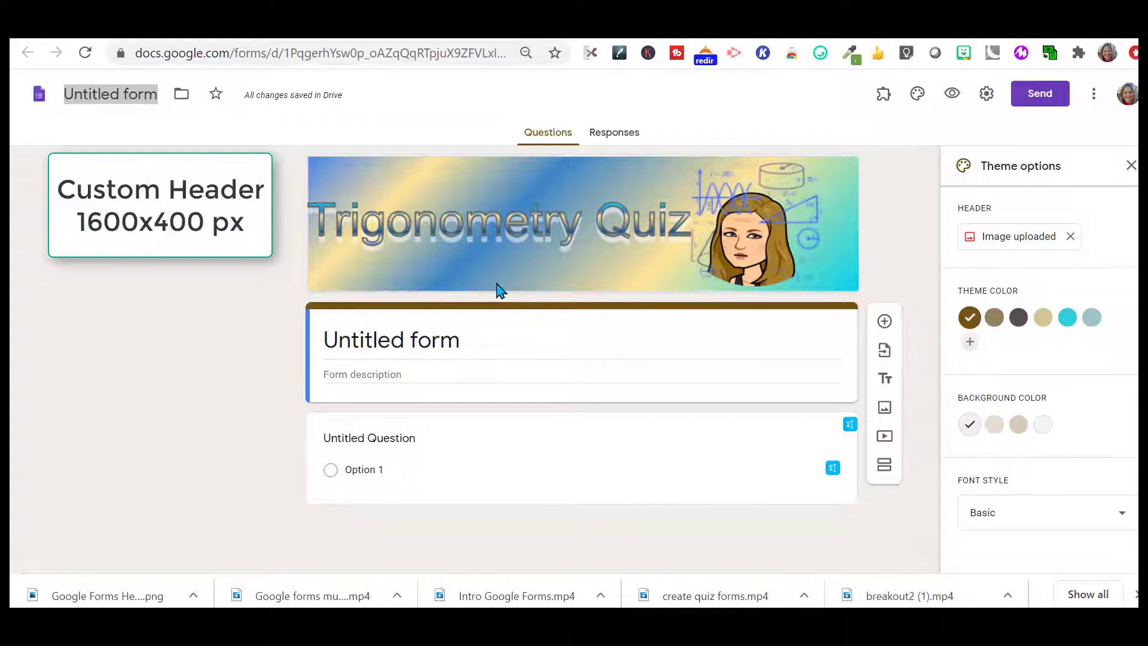
Step: Rename the form to 'Trigonometry Quiz'
click(78, 85)
double_click(78, 85)
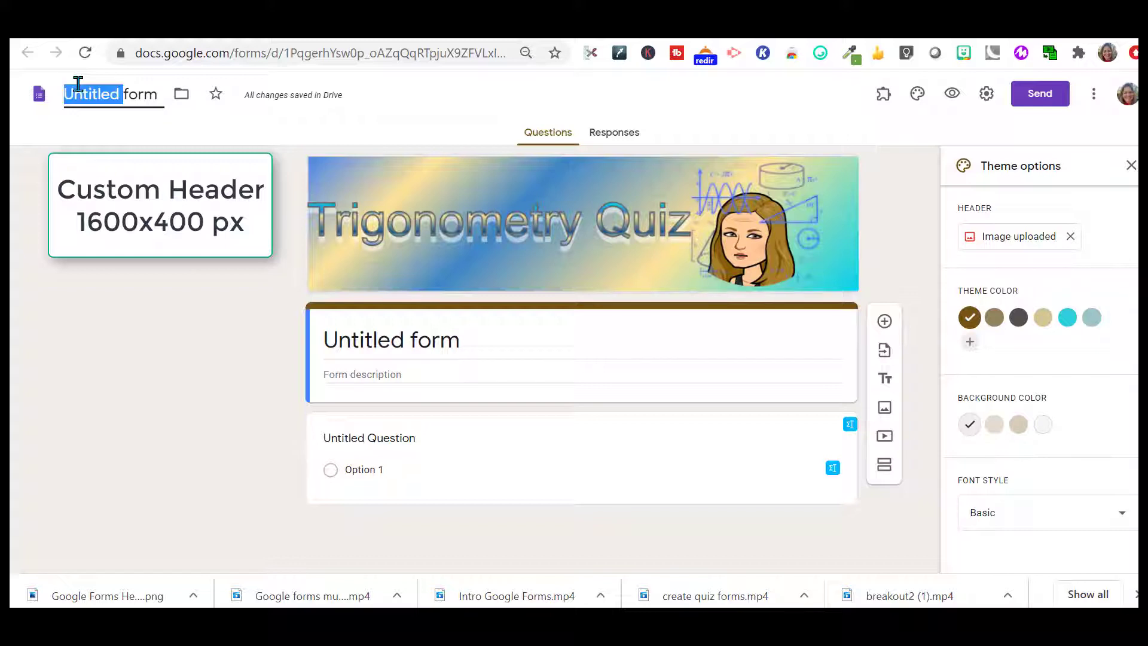
triple_click(78, 85)
text(Tr)
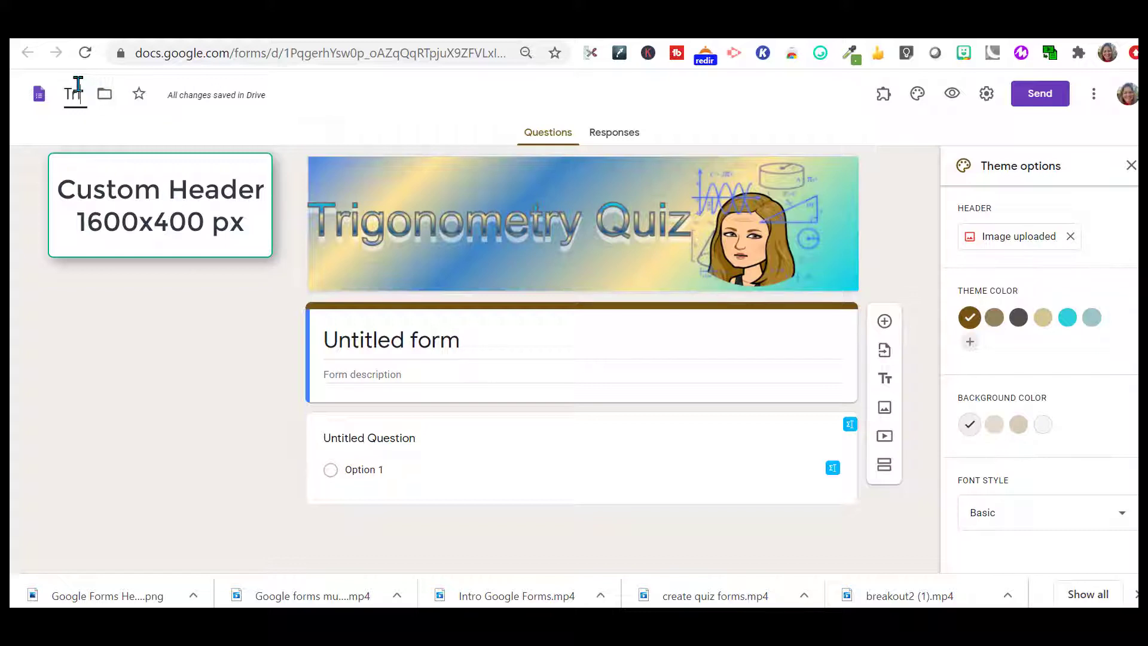
text(igonome)
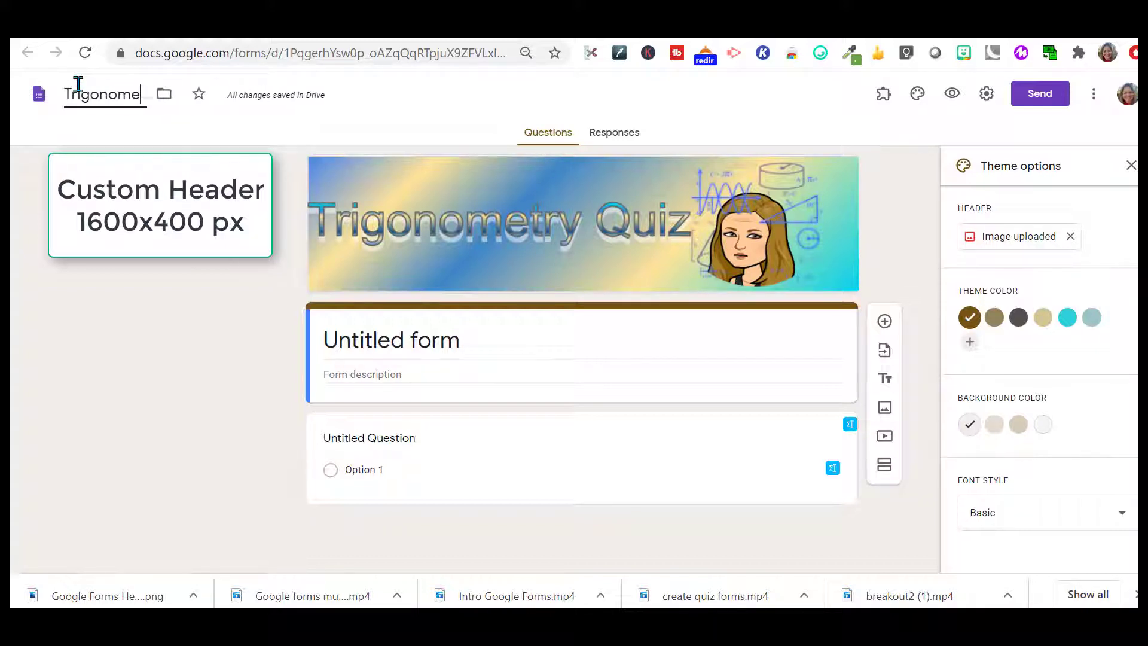
text(try Quiz)
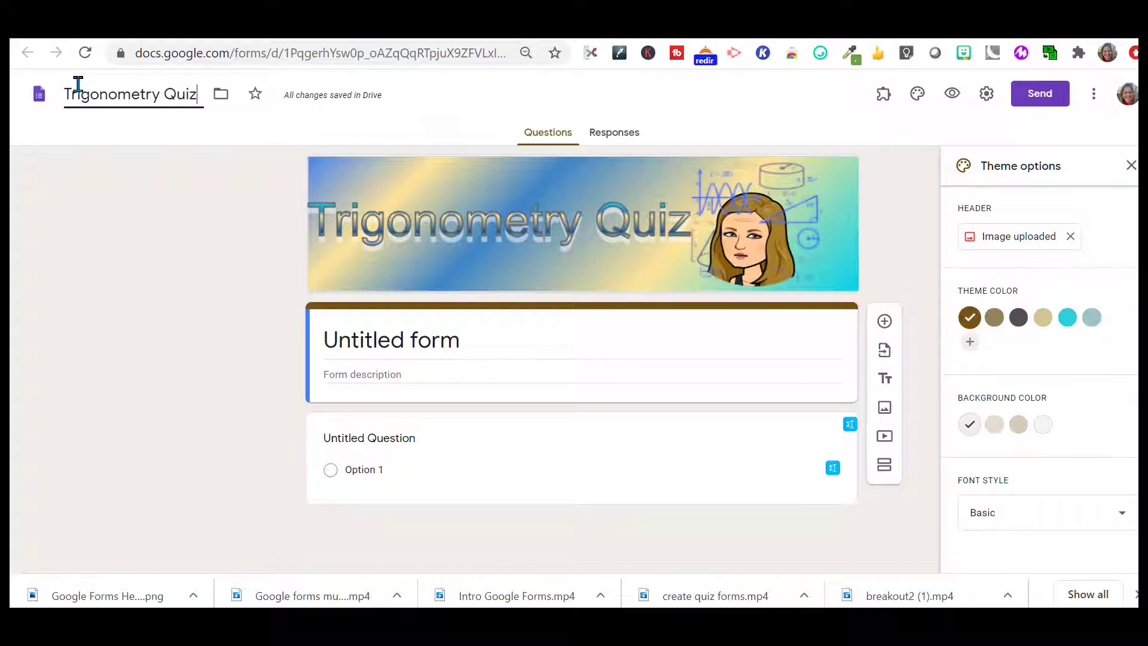
Step: Paste the description 'Please complete all the questions and then press submit.'
click(344, 336)
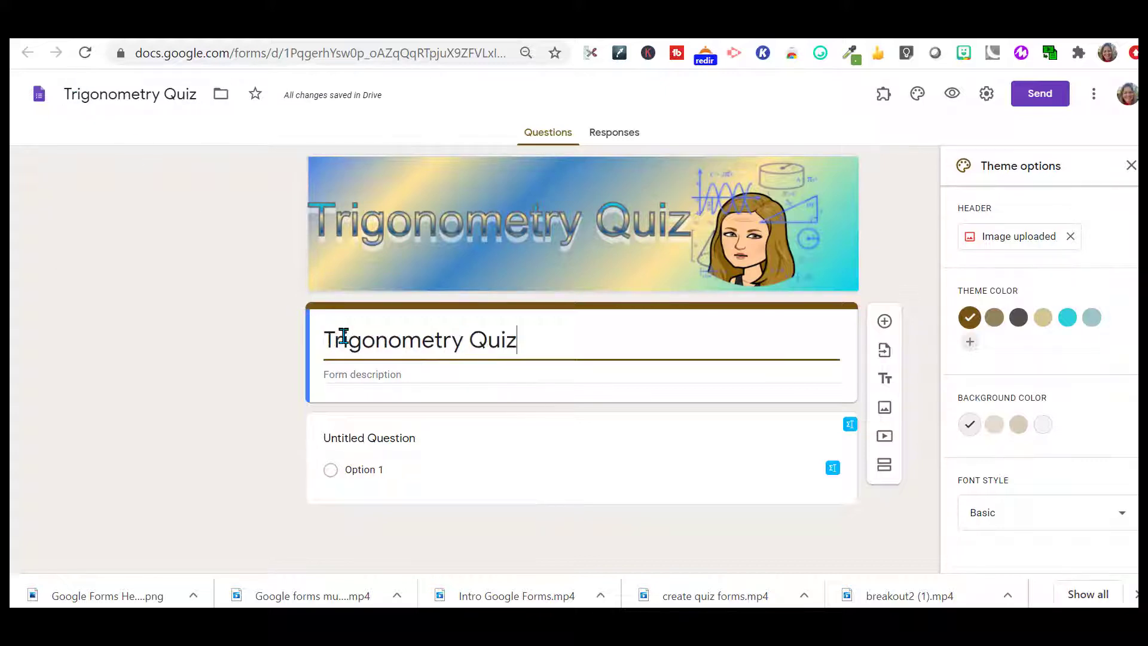
click(344, 375)
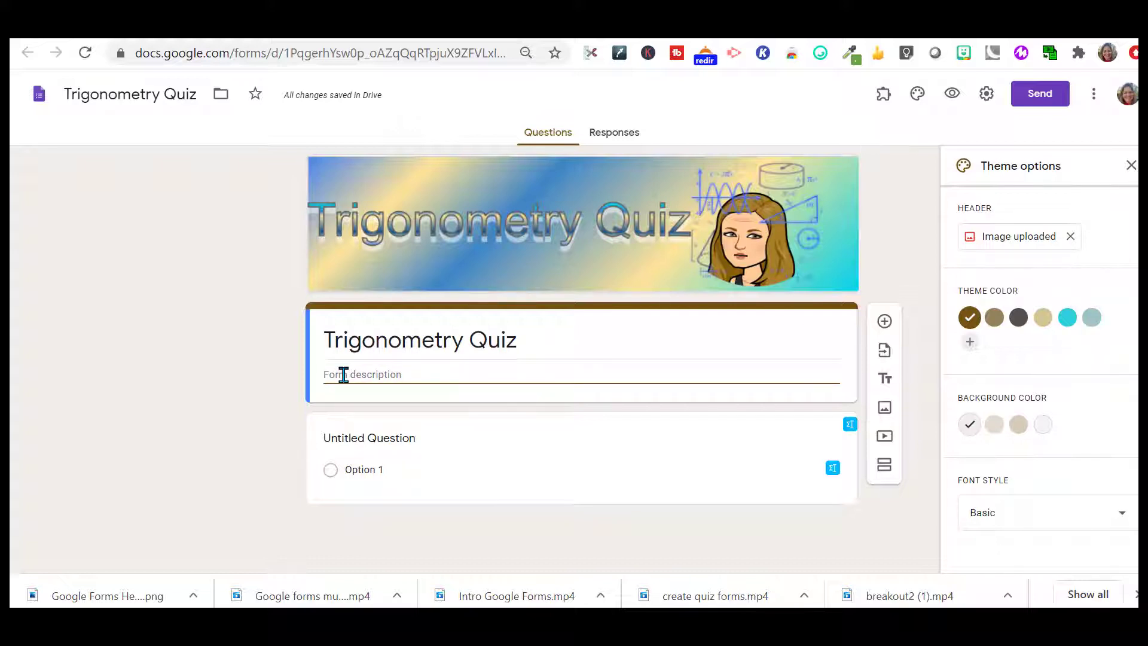
text(Please complete all the questions and then press submit.)
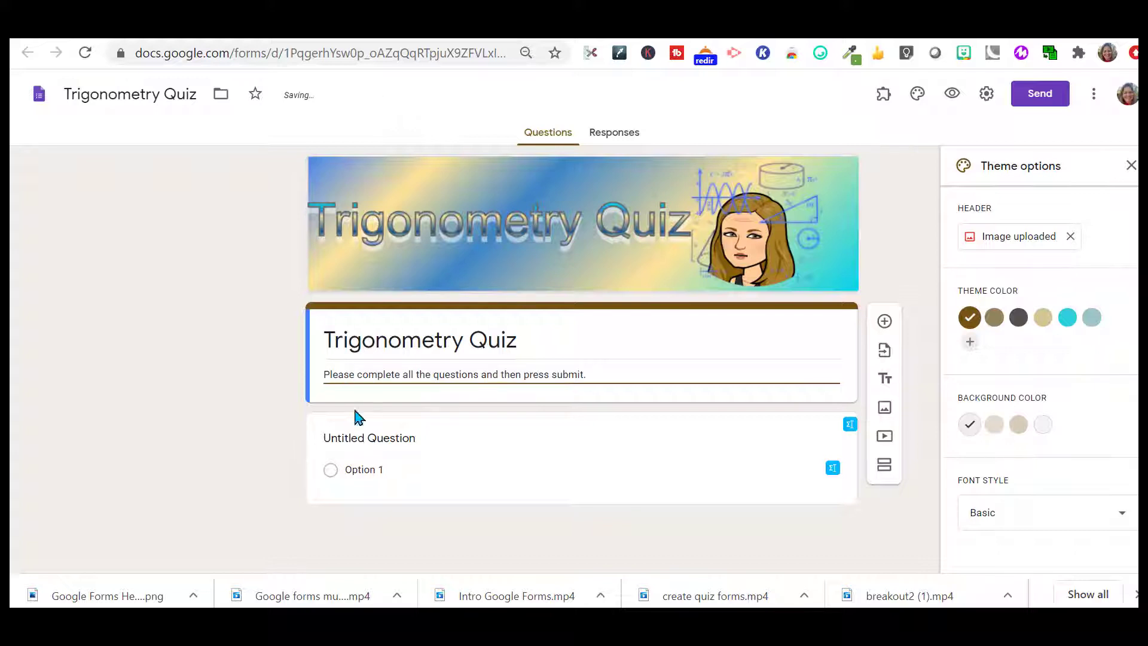
Step: Title the first question 'First Name' and make it a Short answer question
click(355, 432)
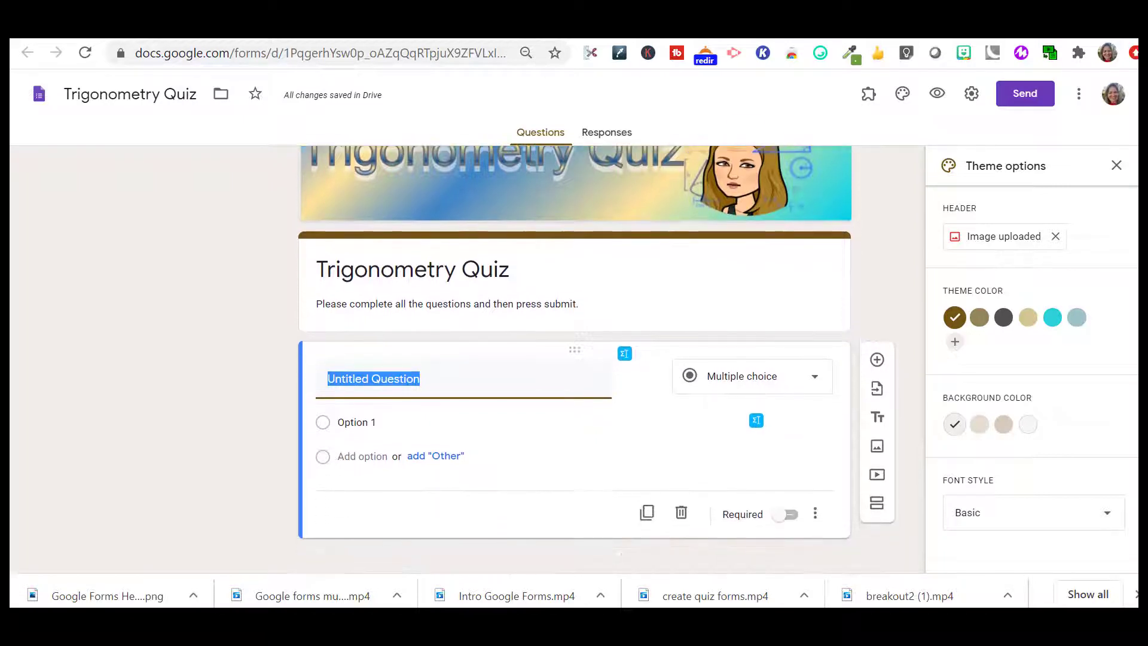
text(First Name)
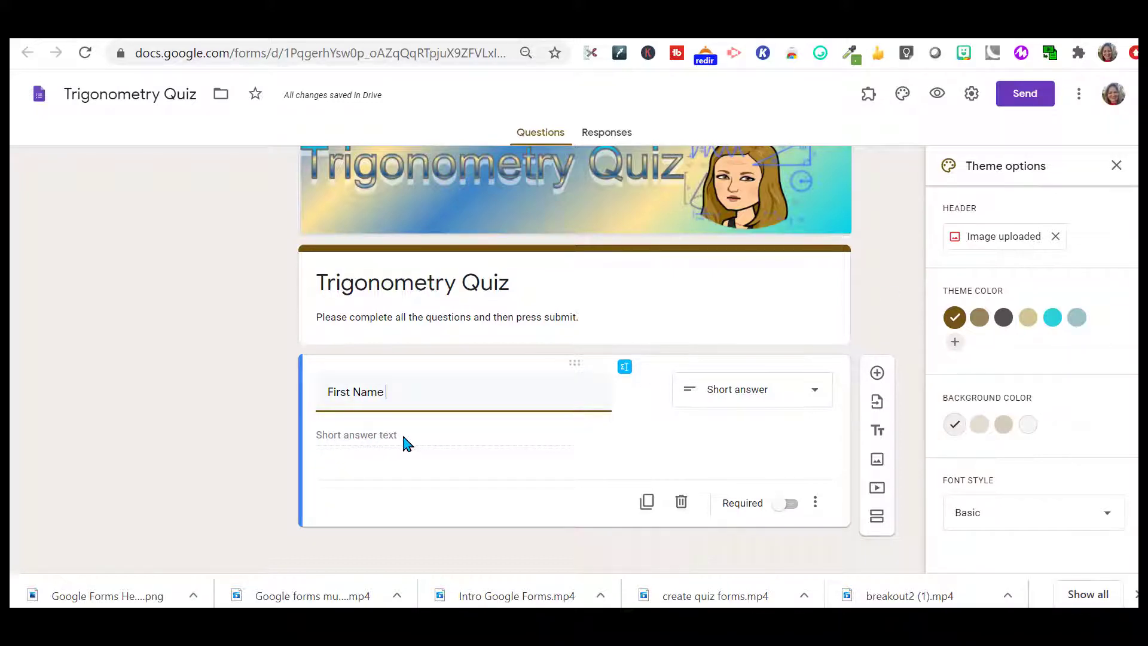
click(815, 396)
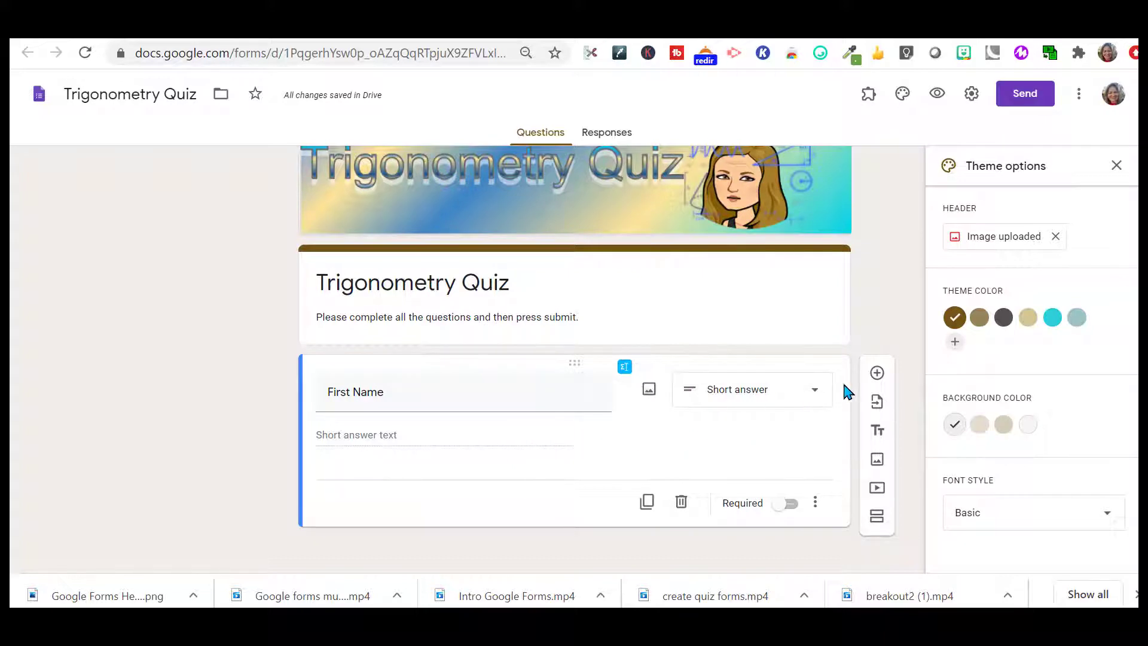
Step: Add a short-answer 'Last Name' question below First Name
click(878, 378)
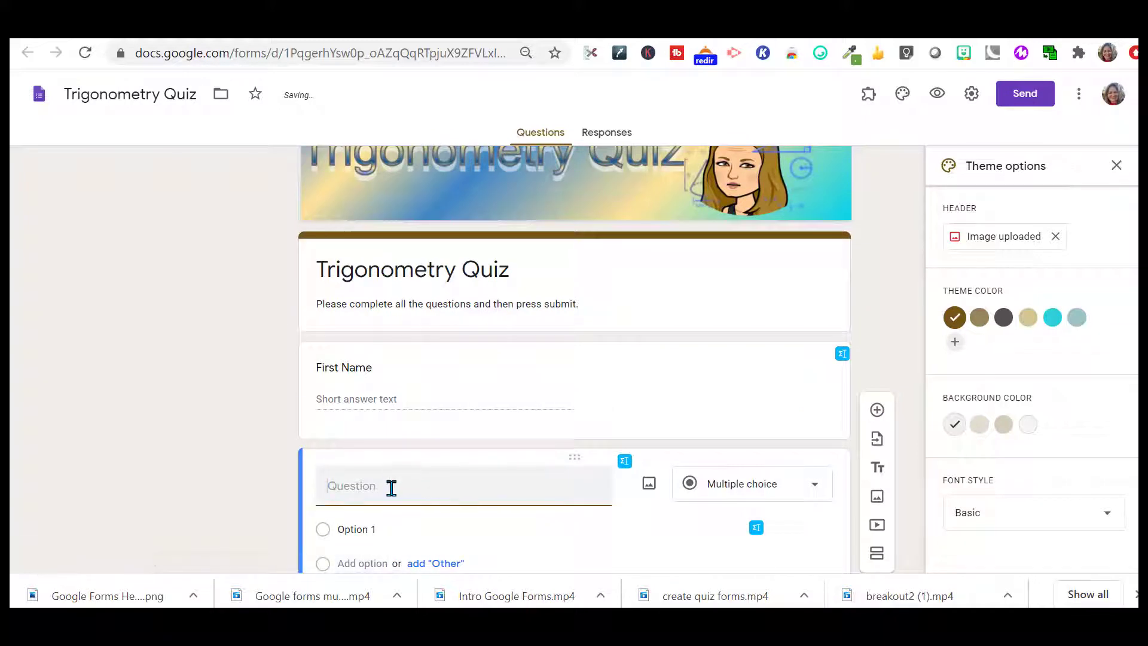
text(Last Name)
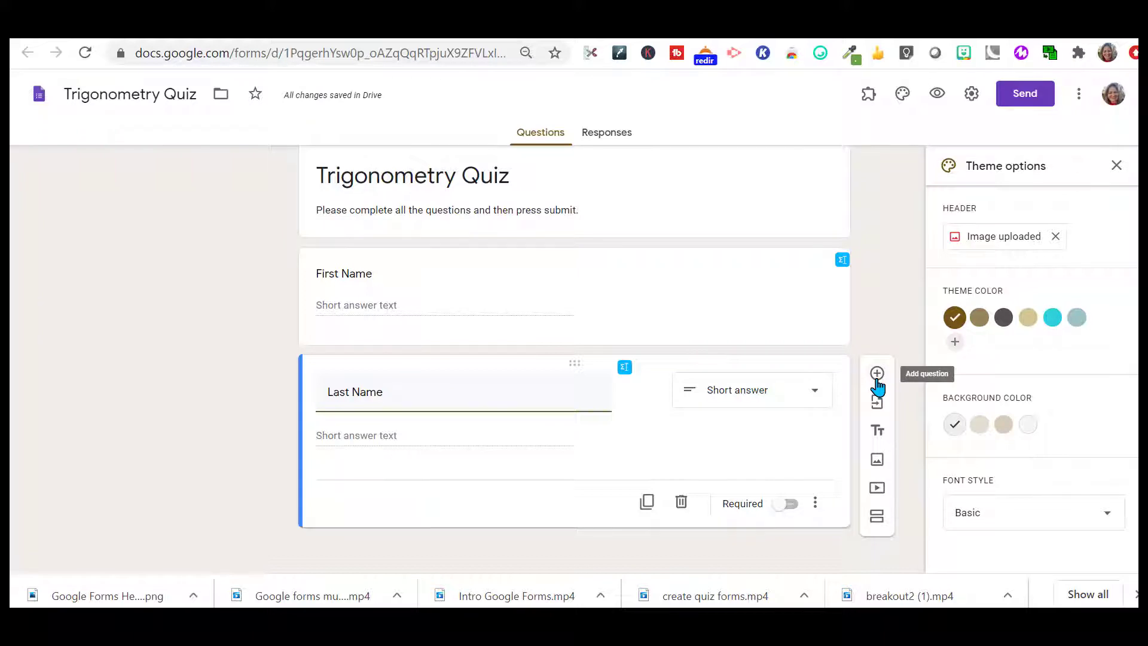
click(703, 287)
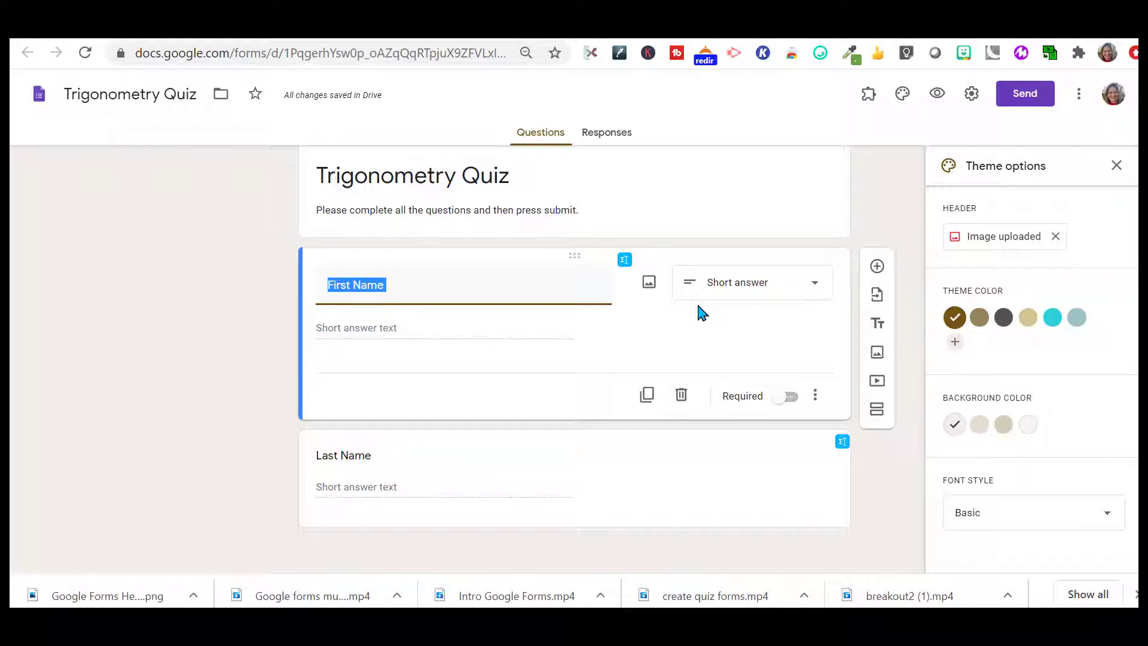
click(694, 472)
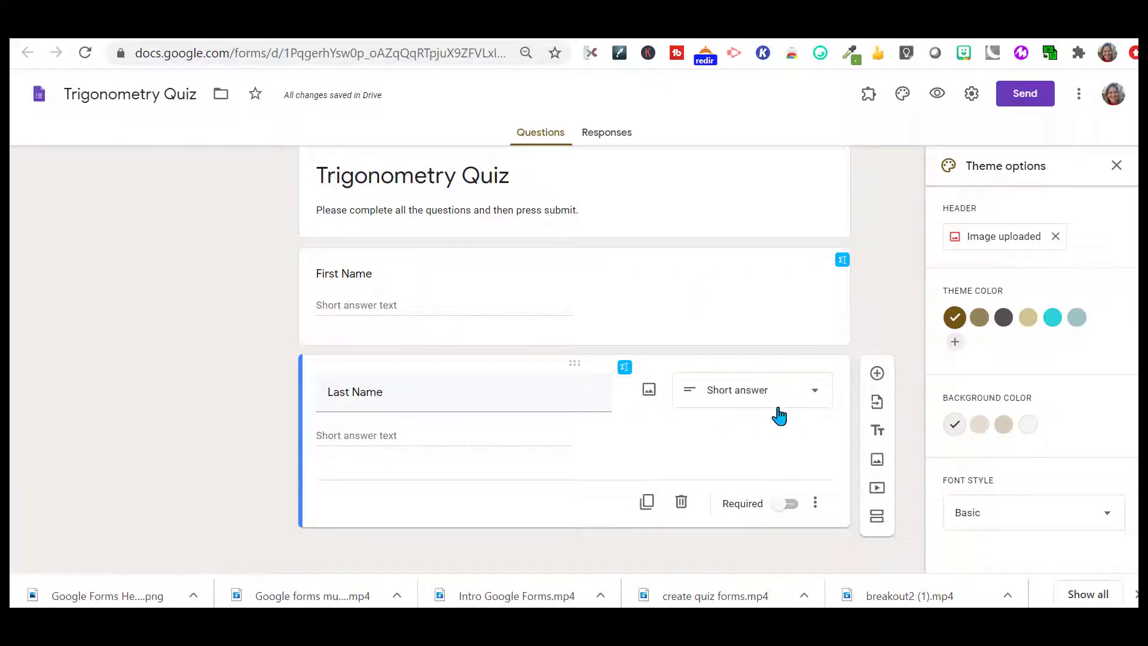
Step: Add a required 'What period do you have Geometry' question with options Period 1 to Period 6
click(877, 375)
text(What period do you have Geometry)
click(352, 411)
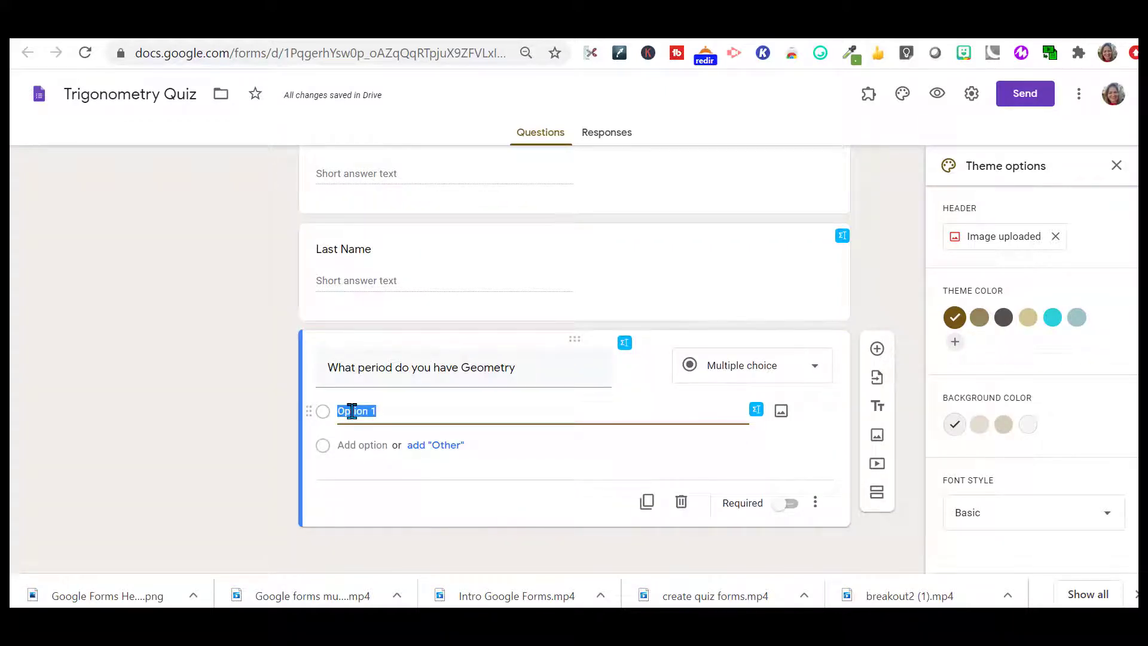
text(Period 6)
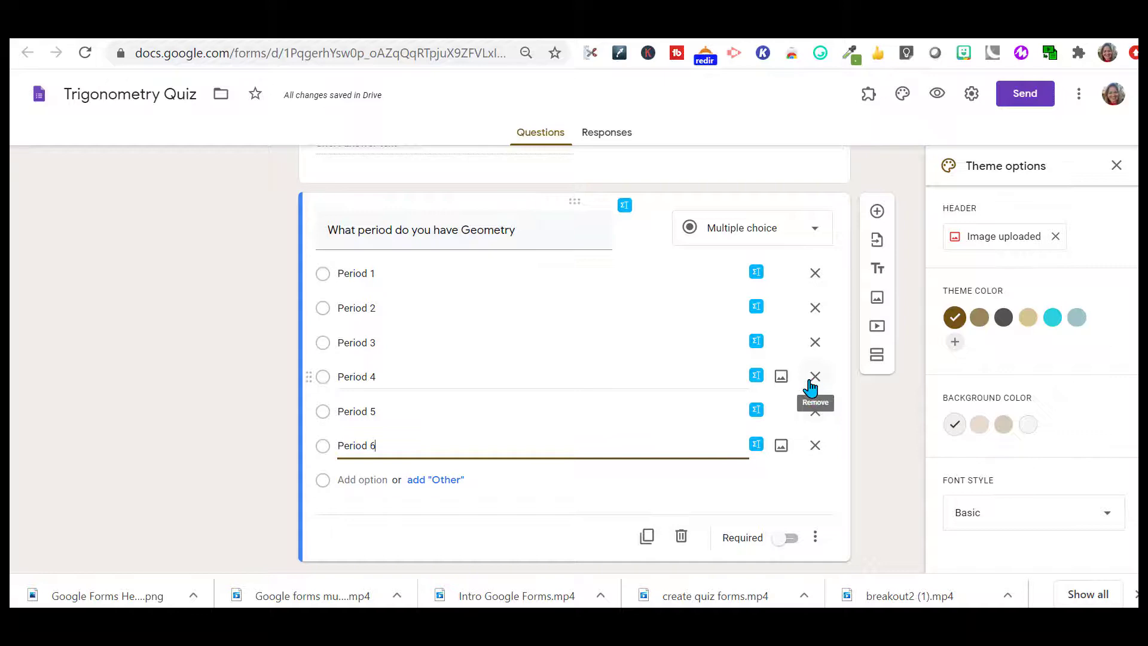
click(792, 539)
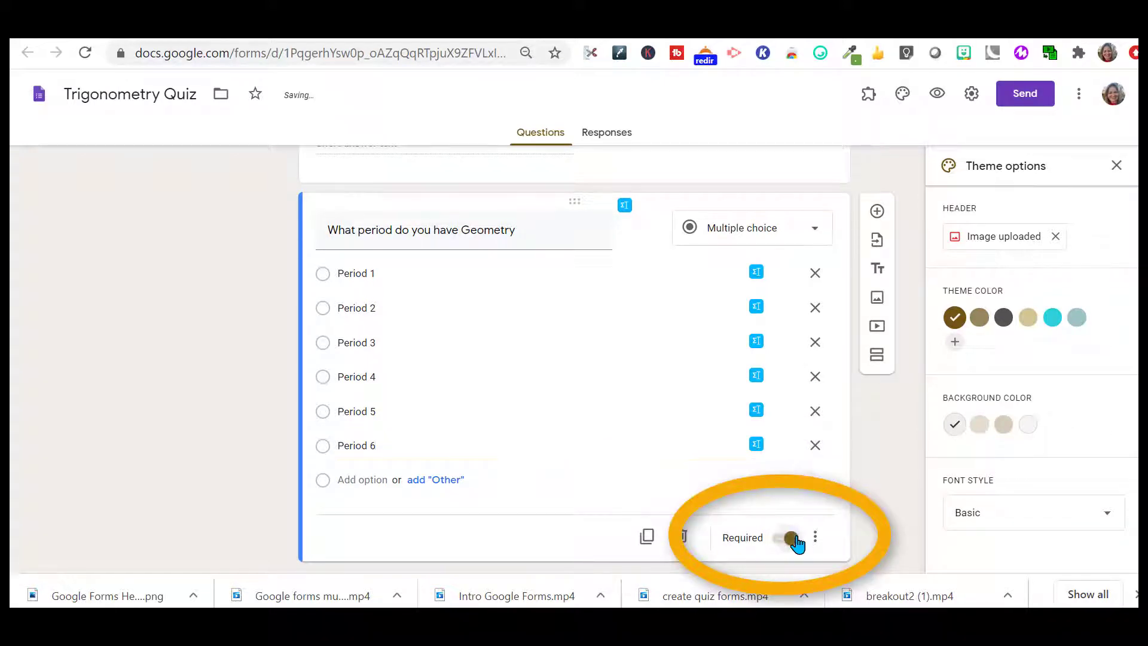
Step: Mark the Last Name and First Name questions as required
scroll(574, 358, up, 3)
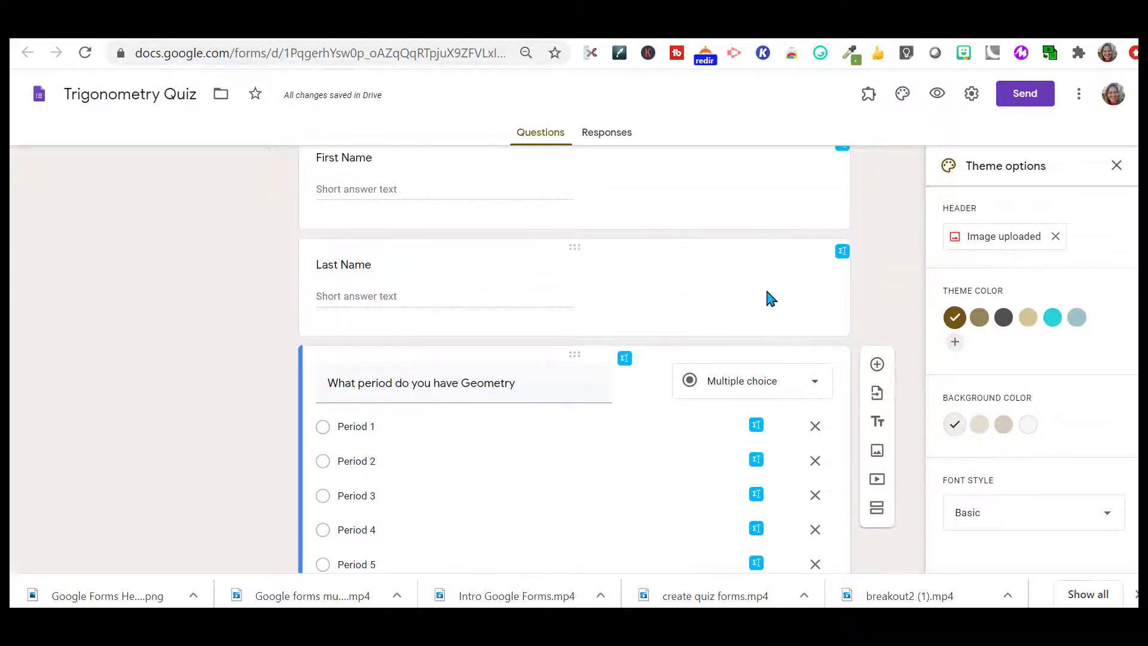
click(766, 300)
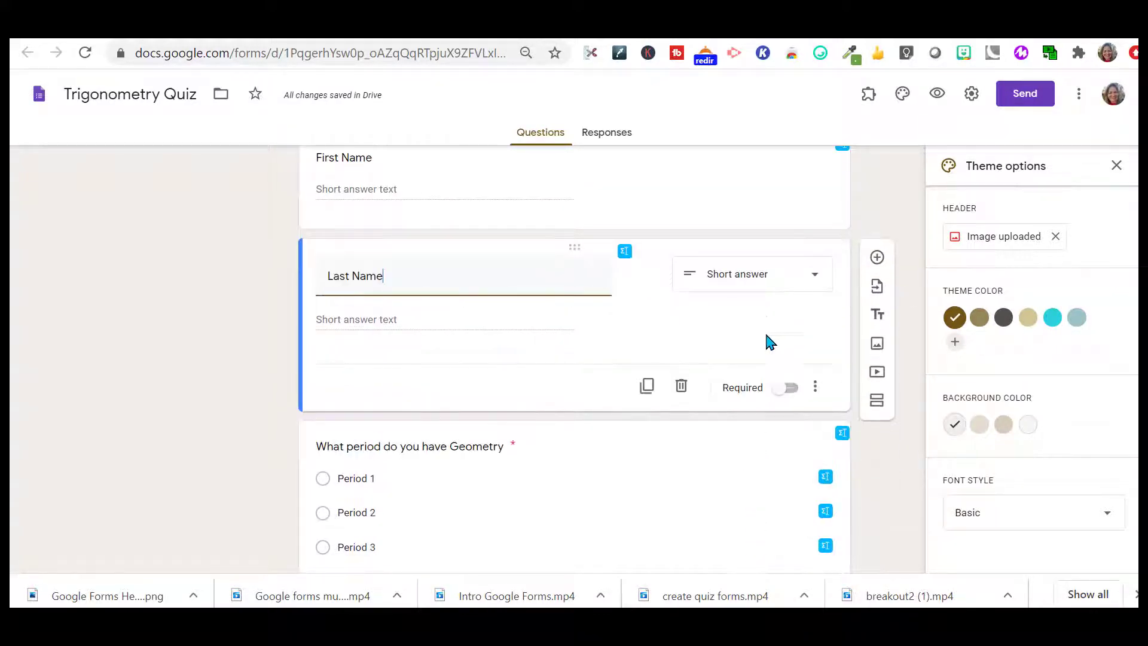
click(790, 389)
scroll(789, 268, up, 1)
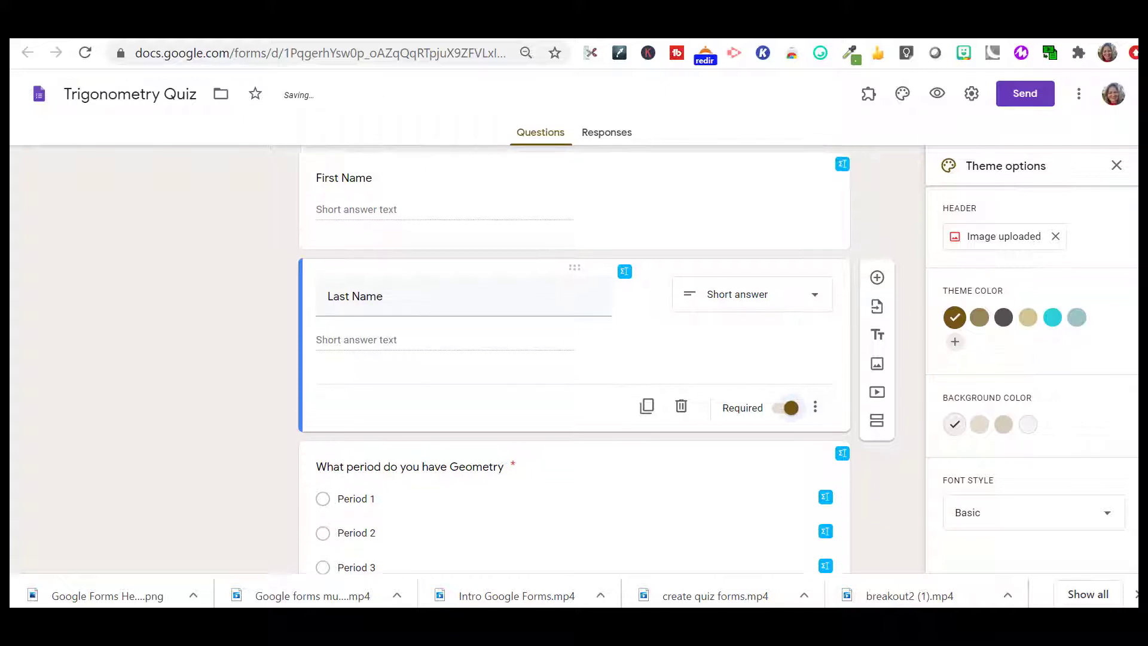
click(785, 268)
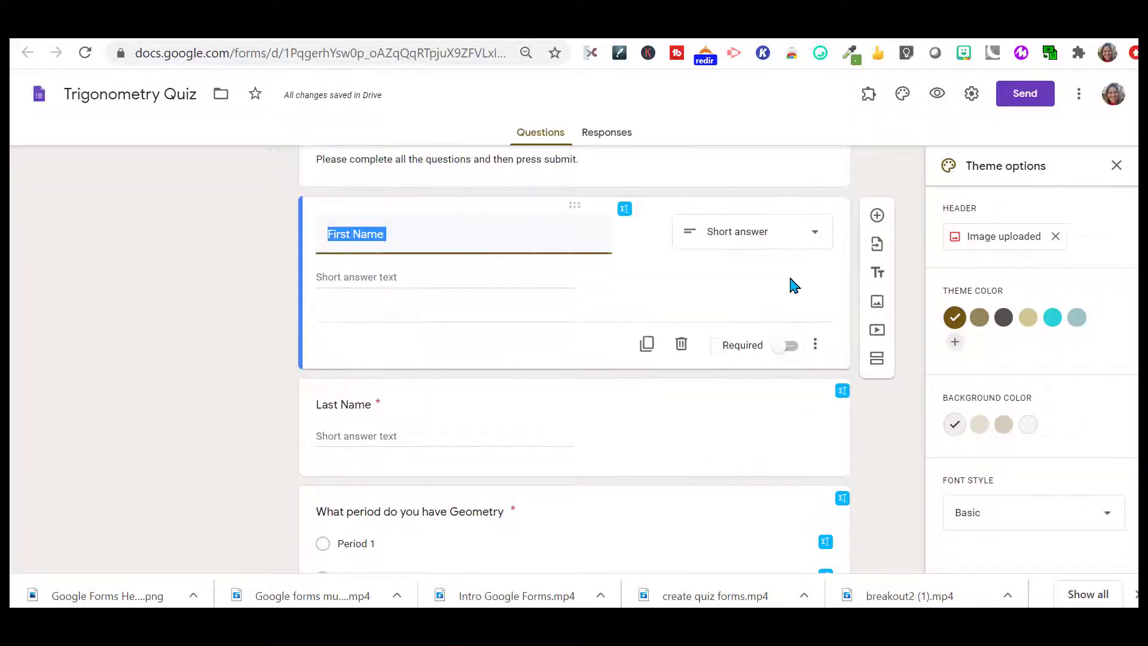
click(792, 347)
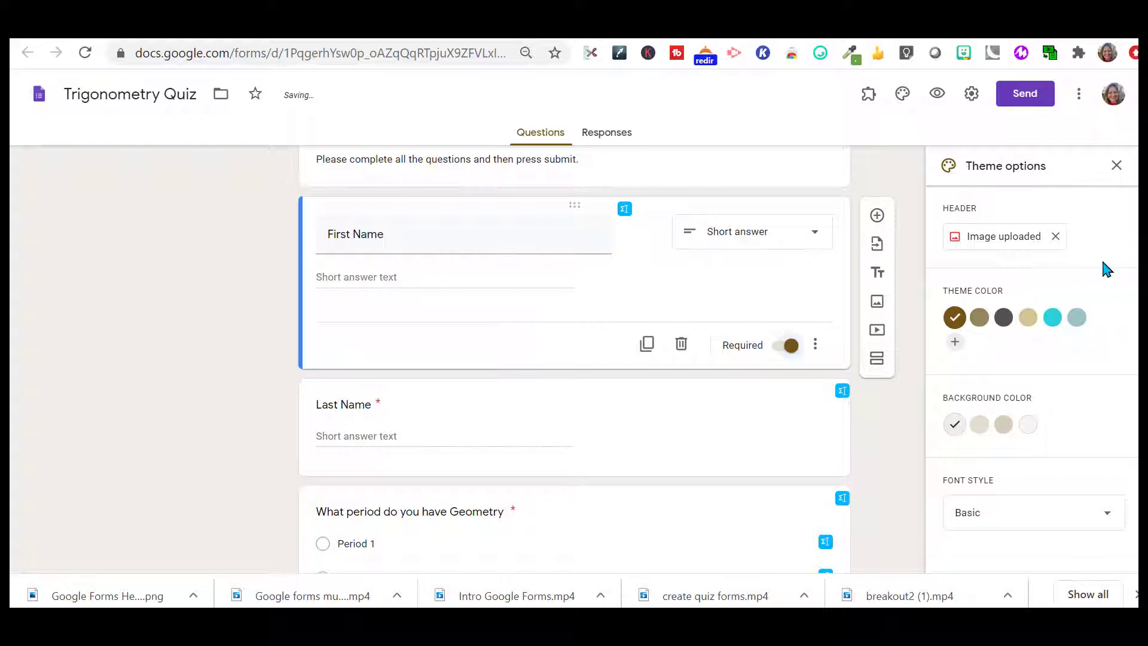
scroll(1105, 264, down, 4)
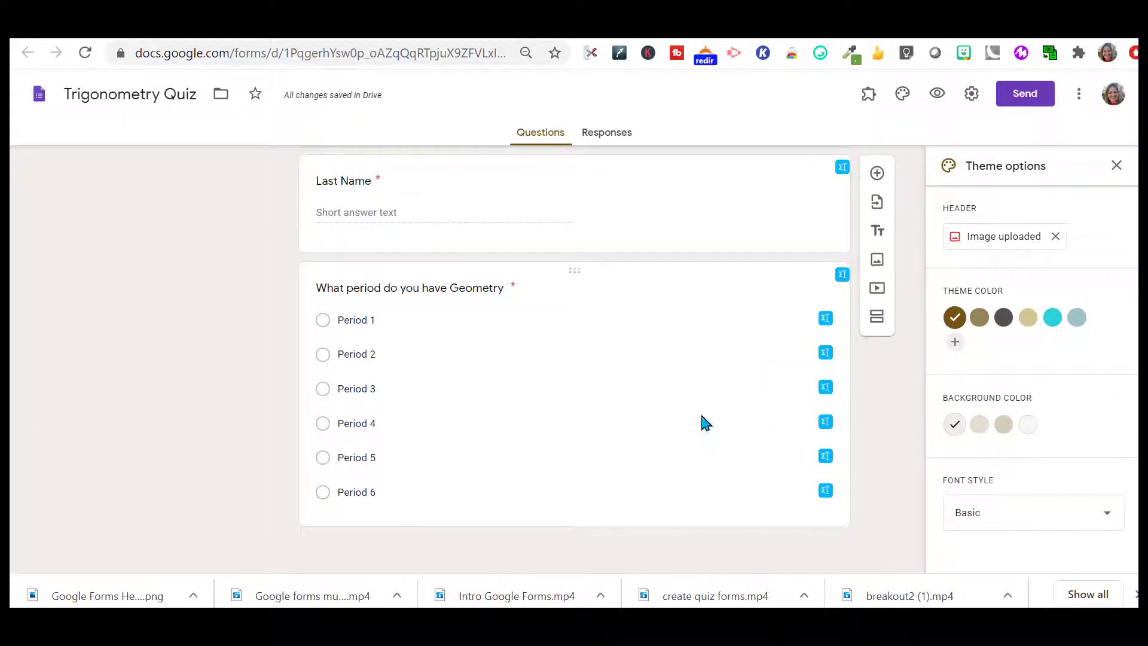
click(686, 420)
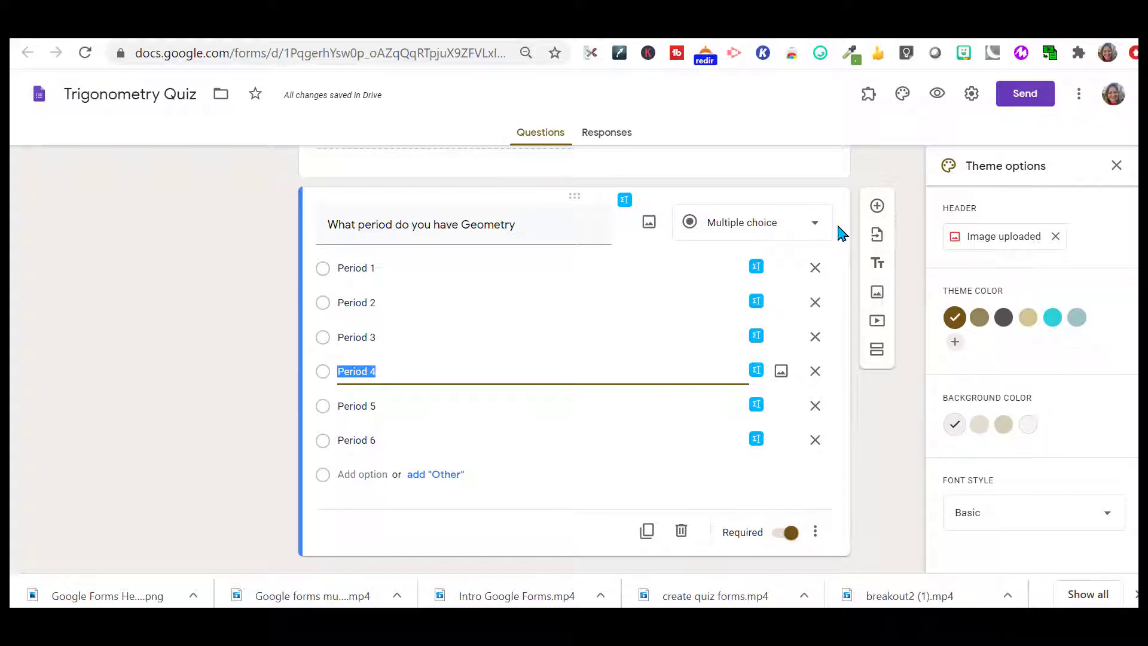
Step: Add a required 'Which animal makes the best pet.' question with options Dog, Bird, Cat and Fish
click(877, 207)
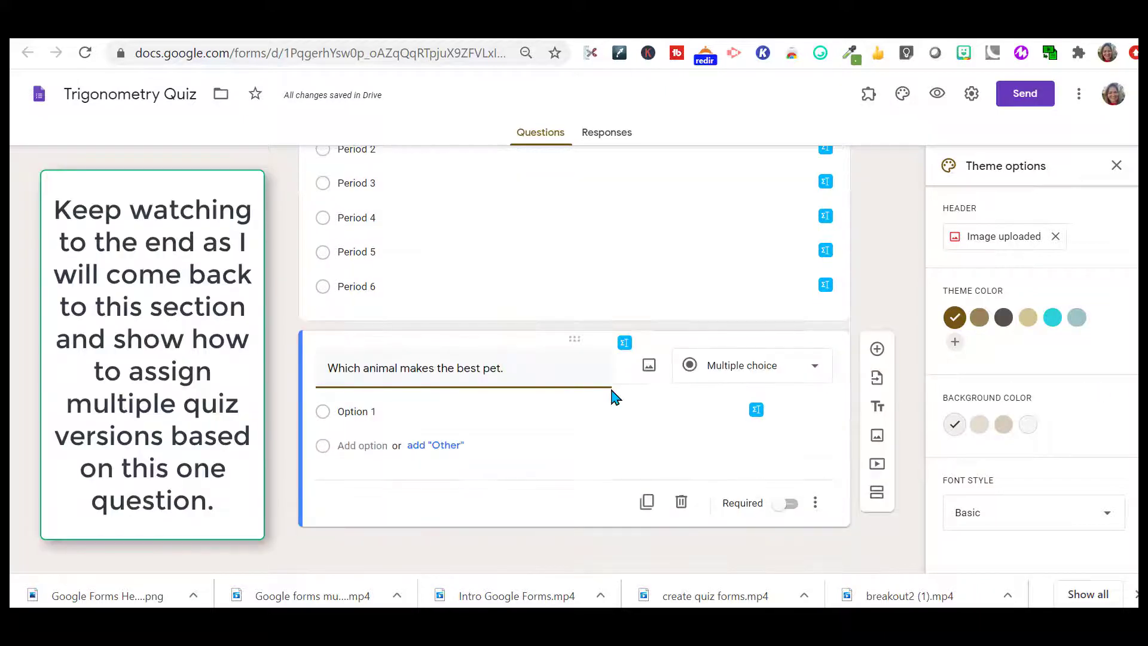
click(349, 418)
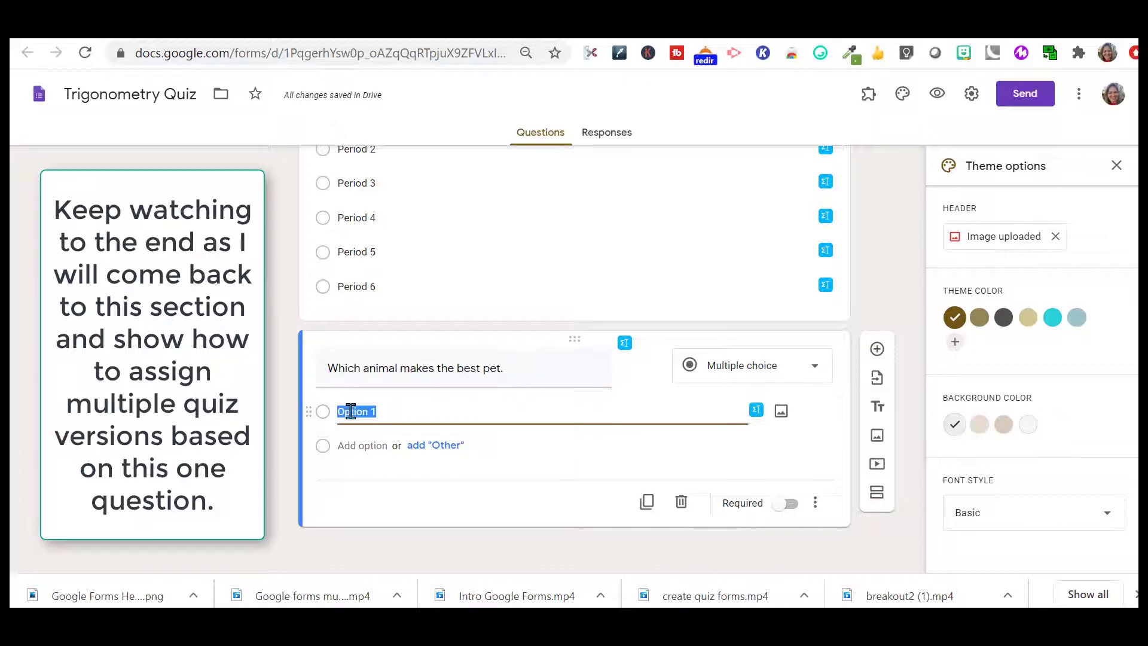
text(Dog Bird Cat Fish)
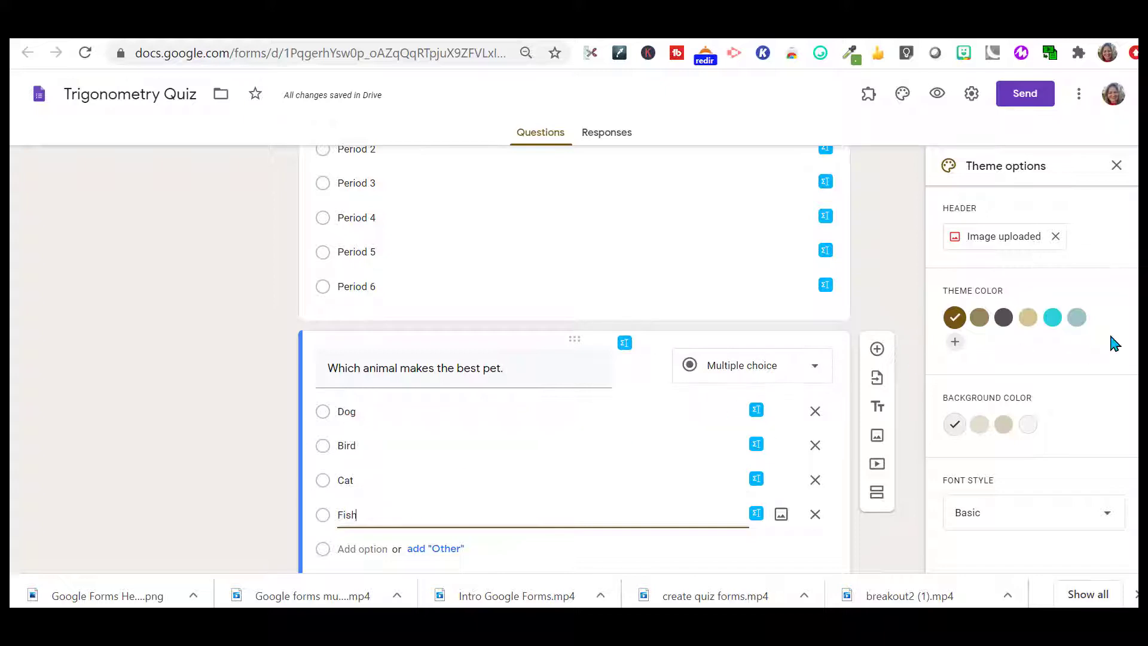
scroll(1113, 341, down, 2)
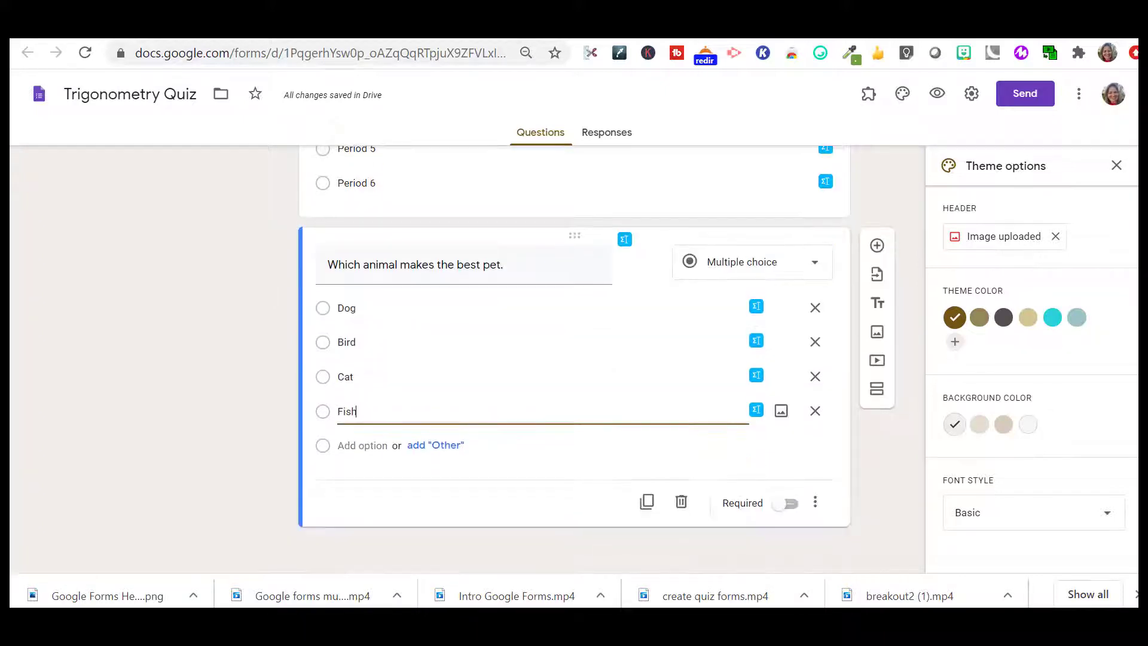
click(792, 505)
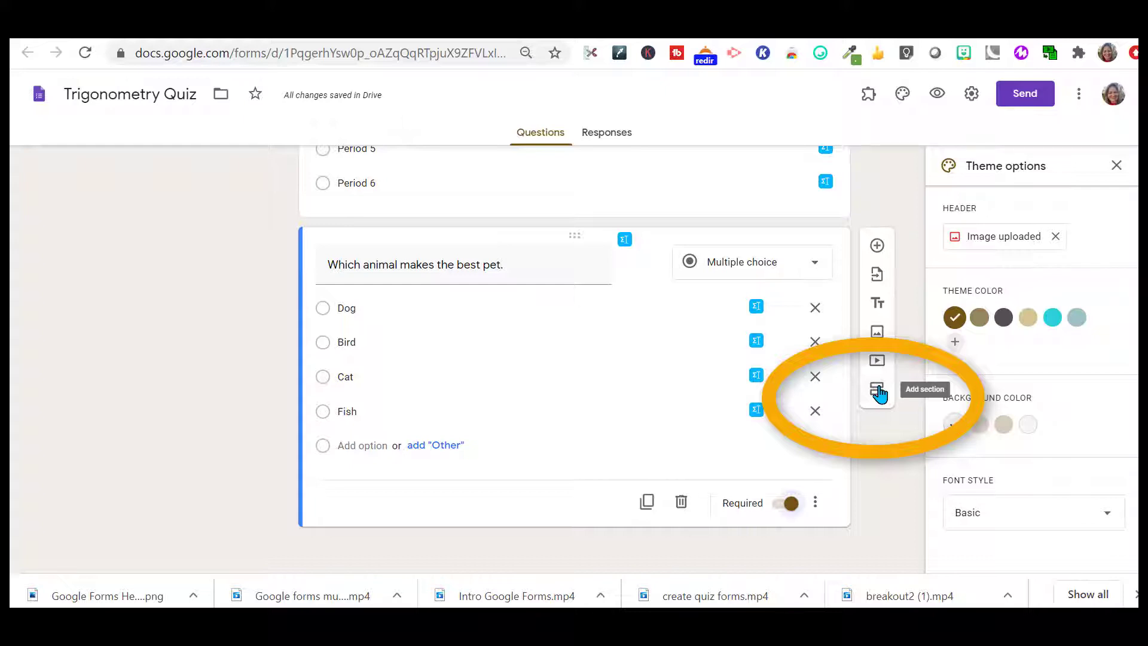
Step: Add a new section titled 'Let's Begin the Quiz'
click(878, 390)
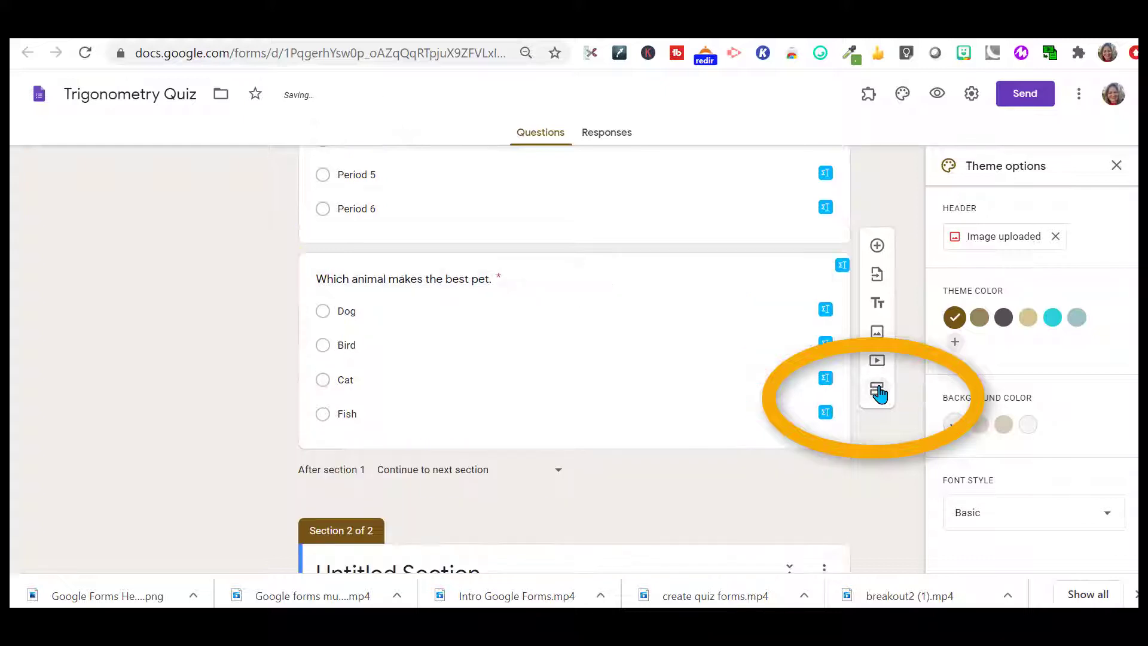
click(878, 390)
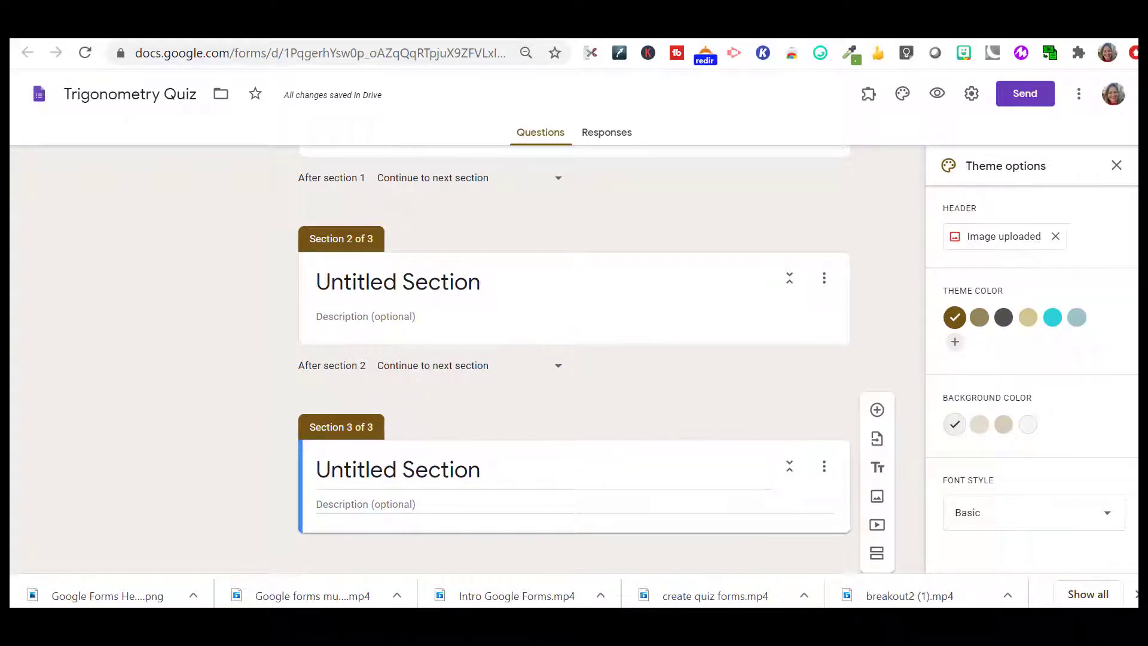
scroll(574, 359, up, 3)
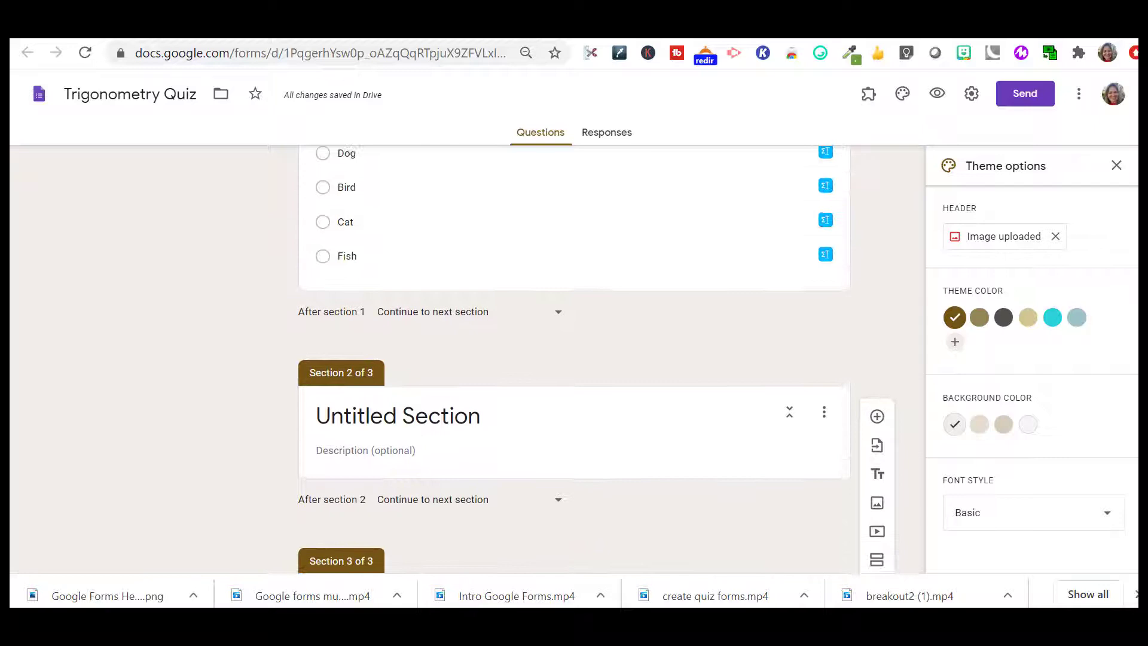
text(Let's)
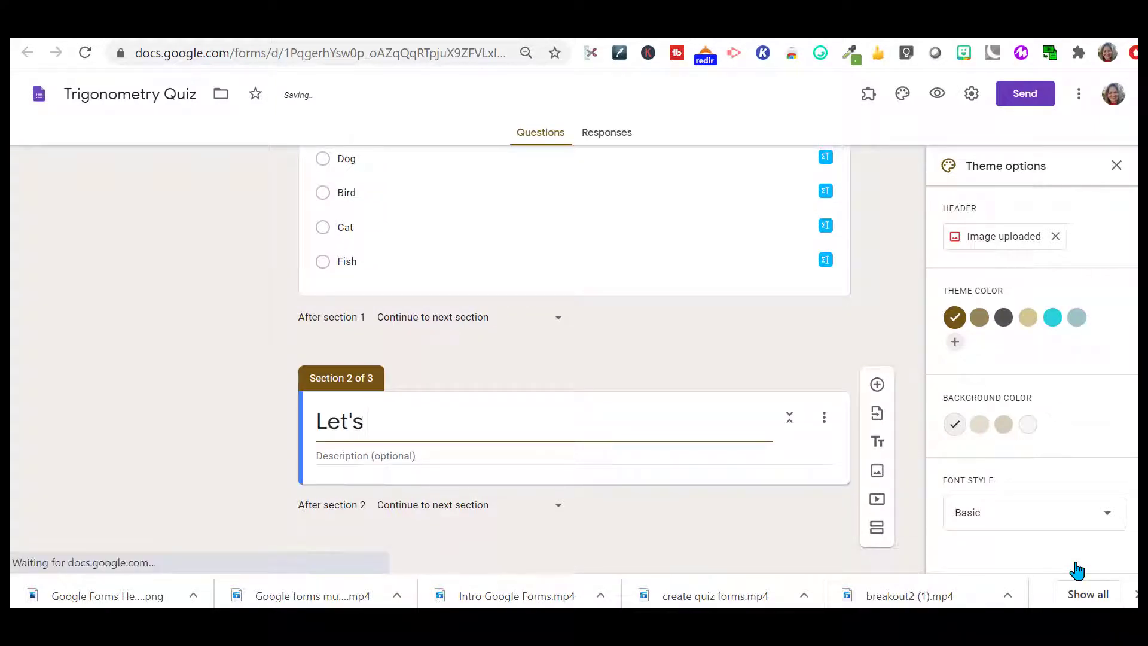
text( Begin the Quiz)
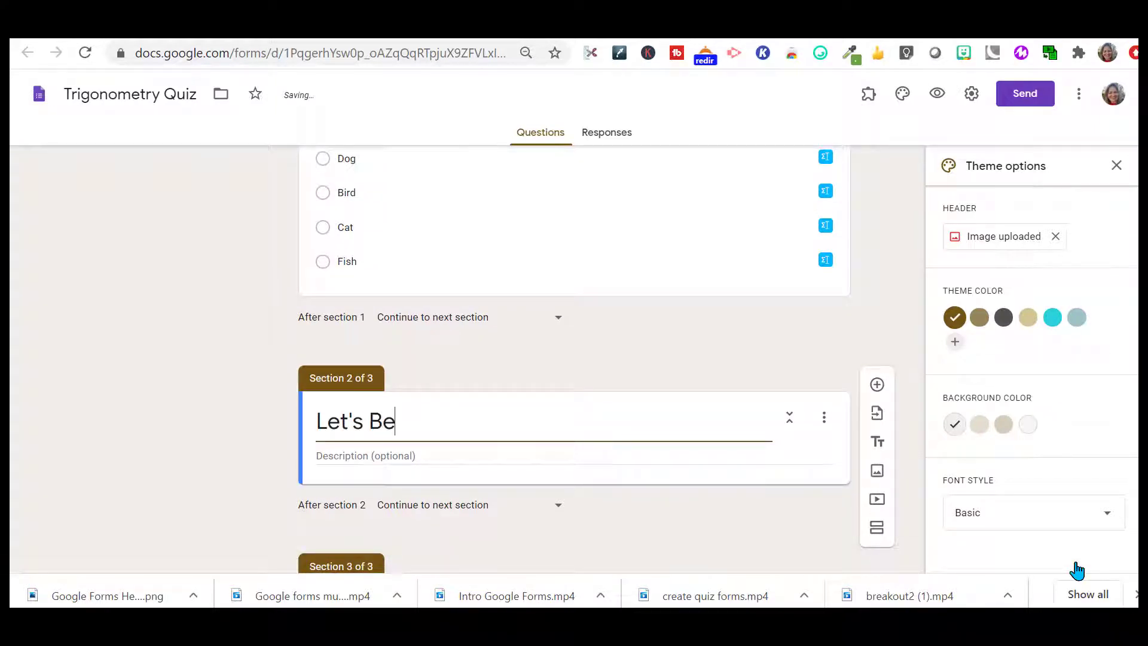
Step: Give the section a reminder to press submit as its description and add a blank question
click(371, 452)
text(Please be sure to press submit when after you answer all of the questions.)
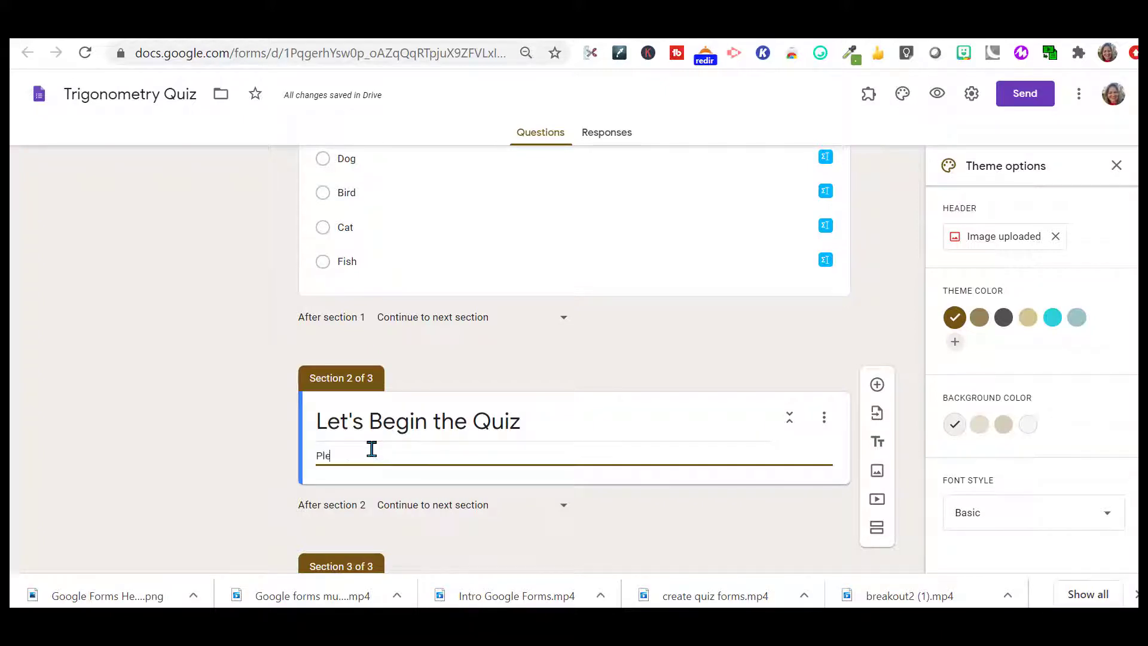
click(877, 386)
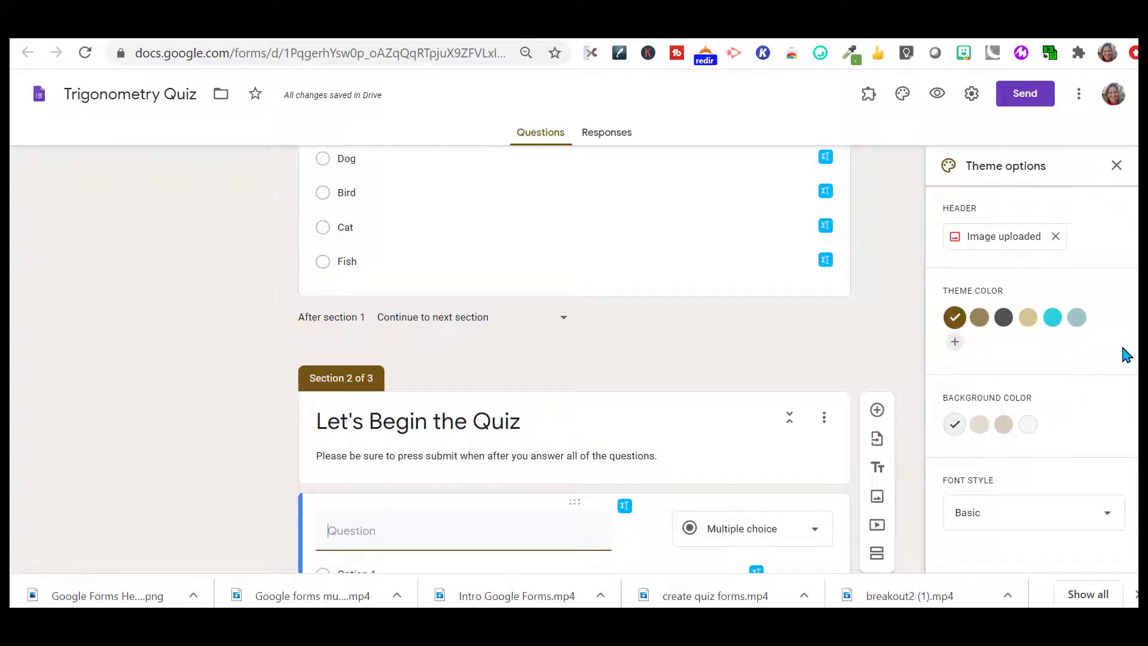
scroll(596, 359, down, 3)
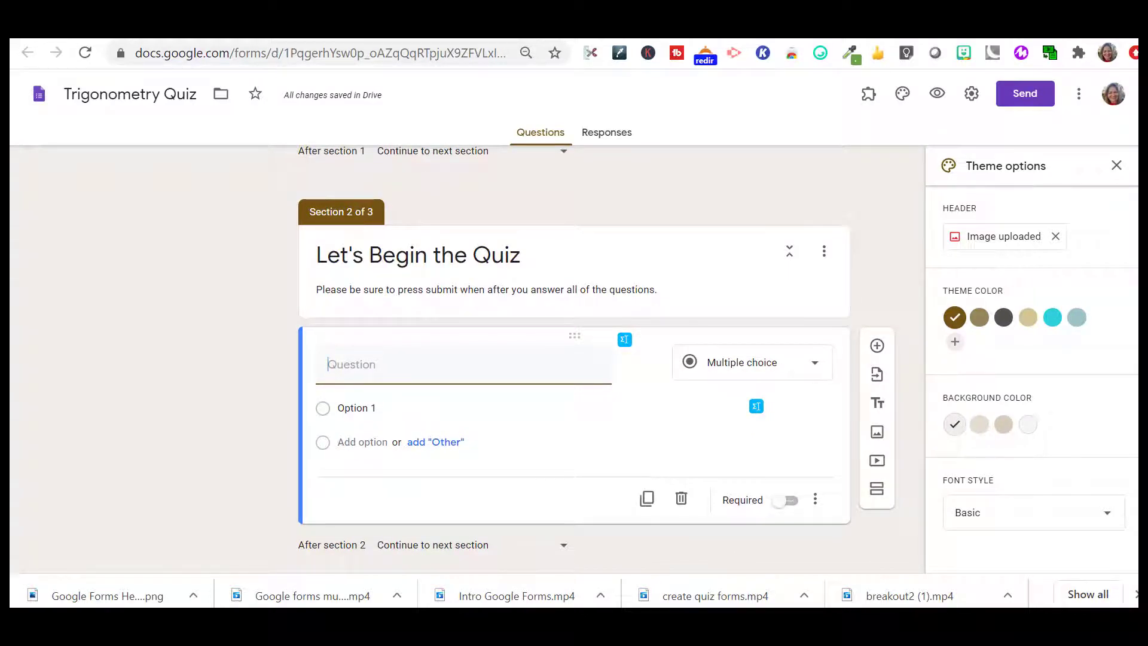
Step: Title the question 'Question 1' and upload the sin ∠A right-triangle figure as its image
text(Question)
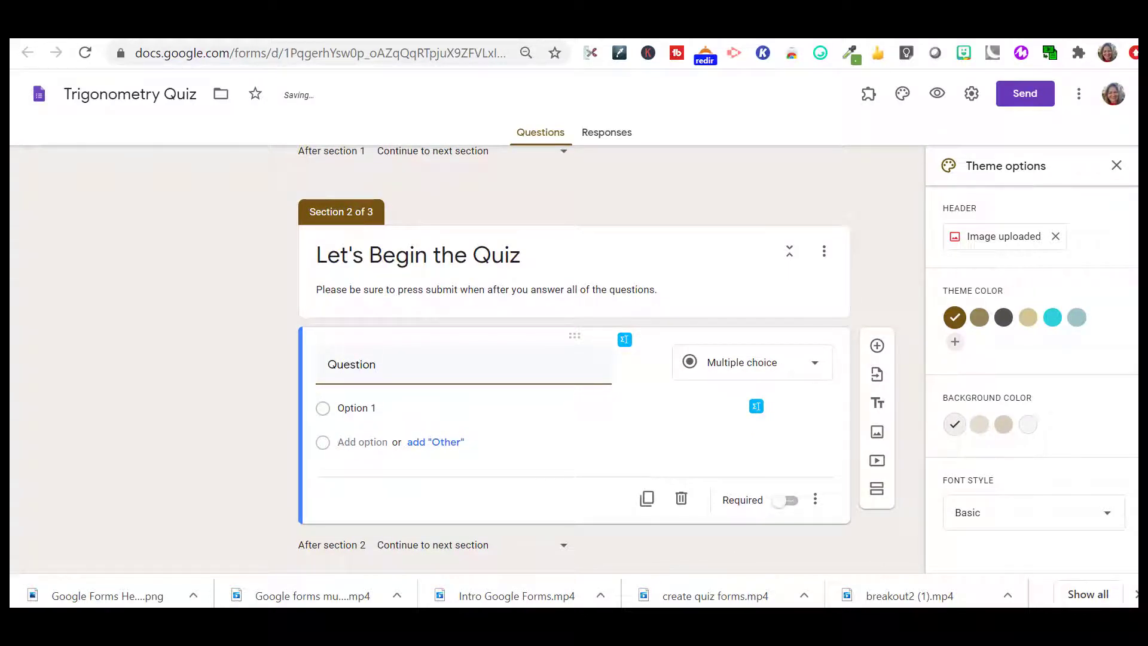
text( 1)
key(ctrl+a)
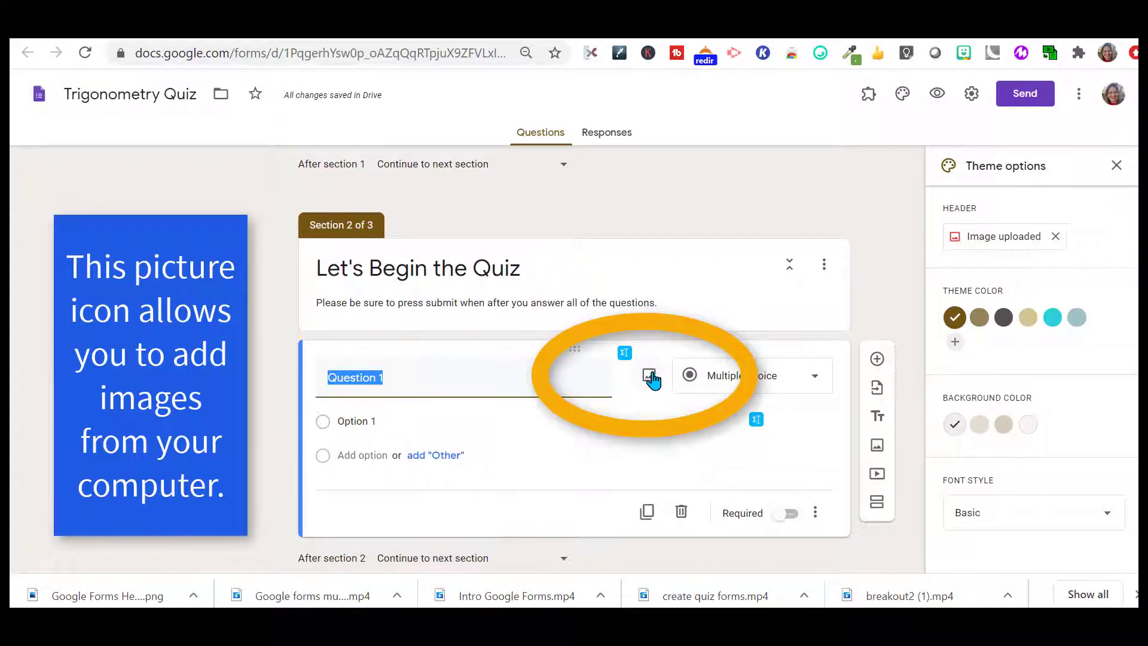
click(650, 377)
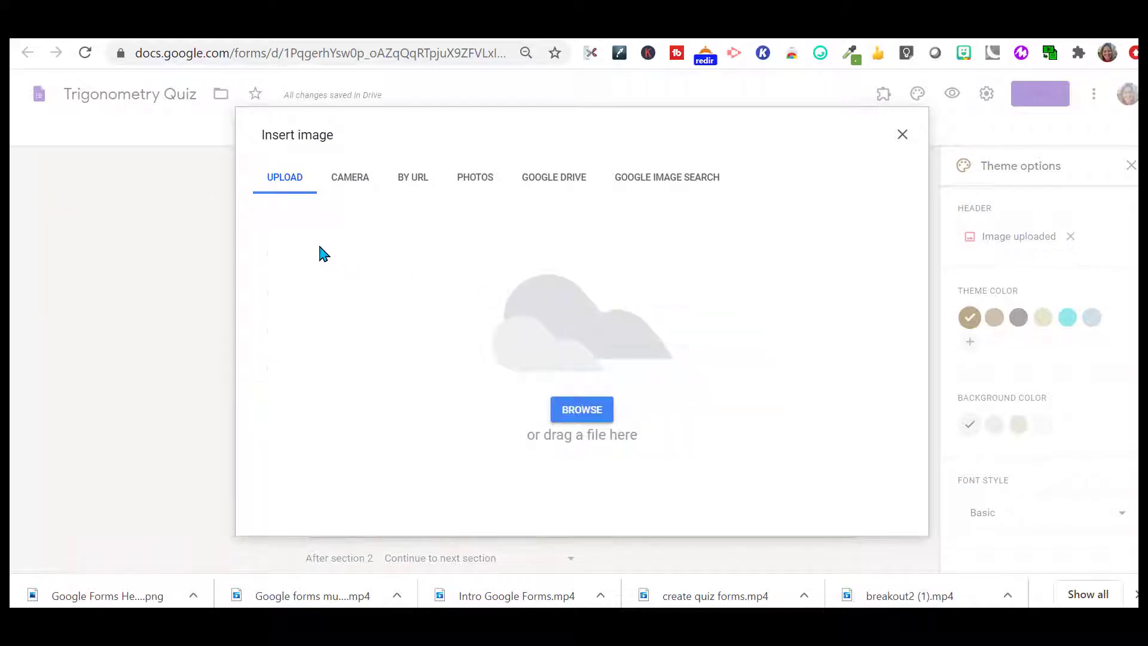
click(577, 413)
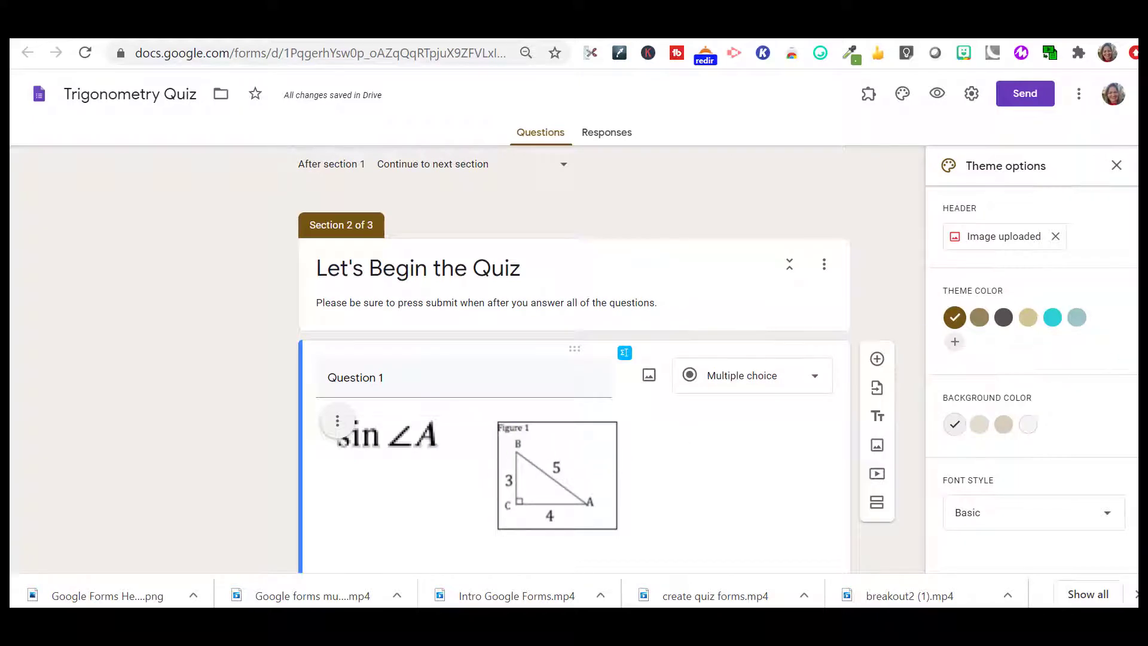
scroll(574, 359, down, 3)
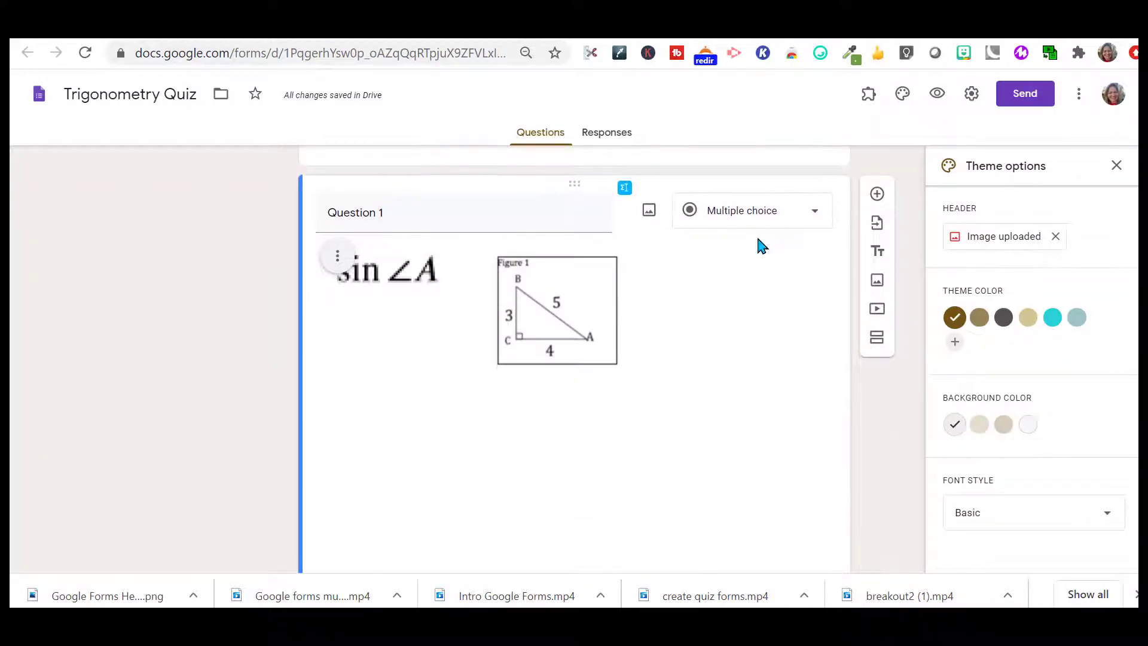
click(471, 433)
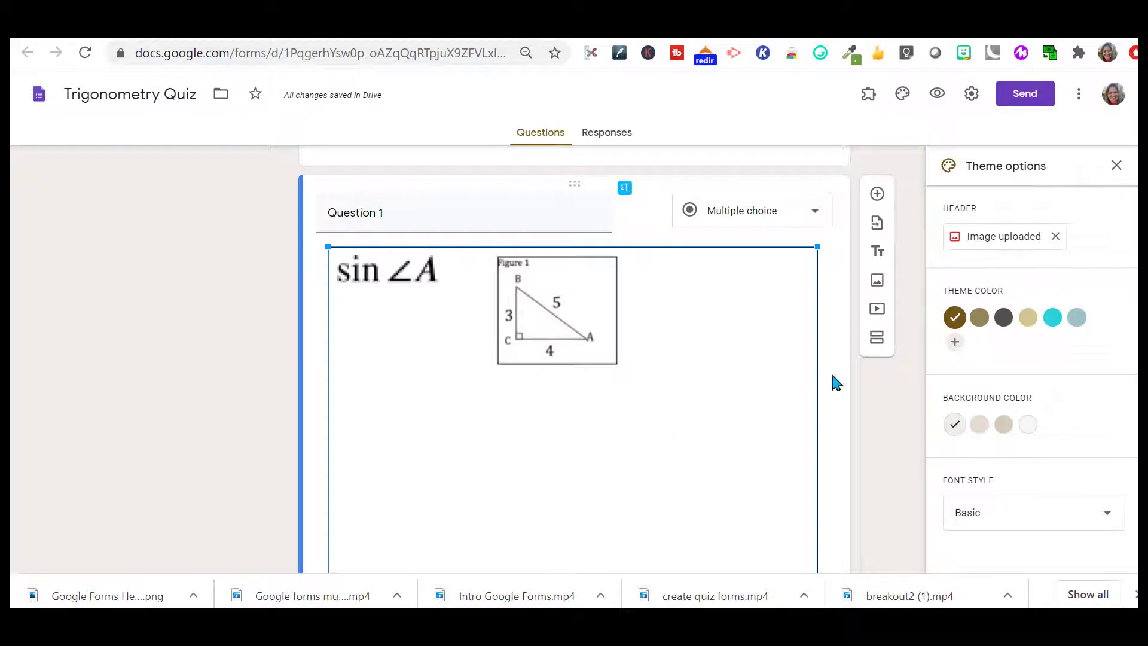
scroll(361, 469, down, 3)
click(360, 468)
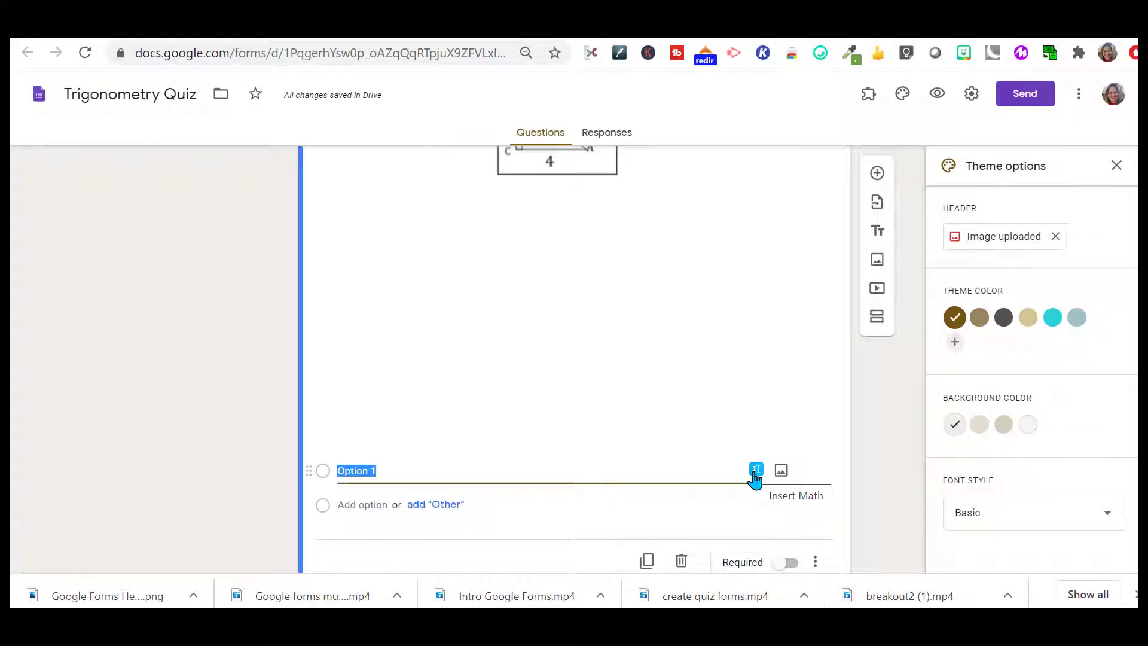
Step: Insert EquatIO fraction images as answer choices, starting with 4/3
click(755, 473)
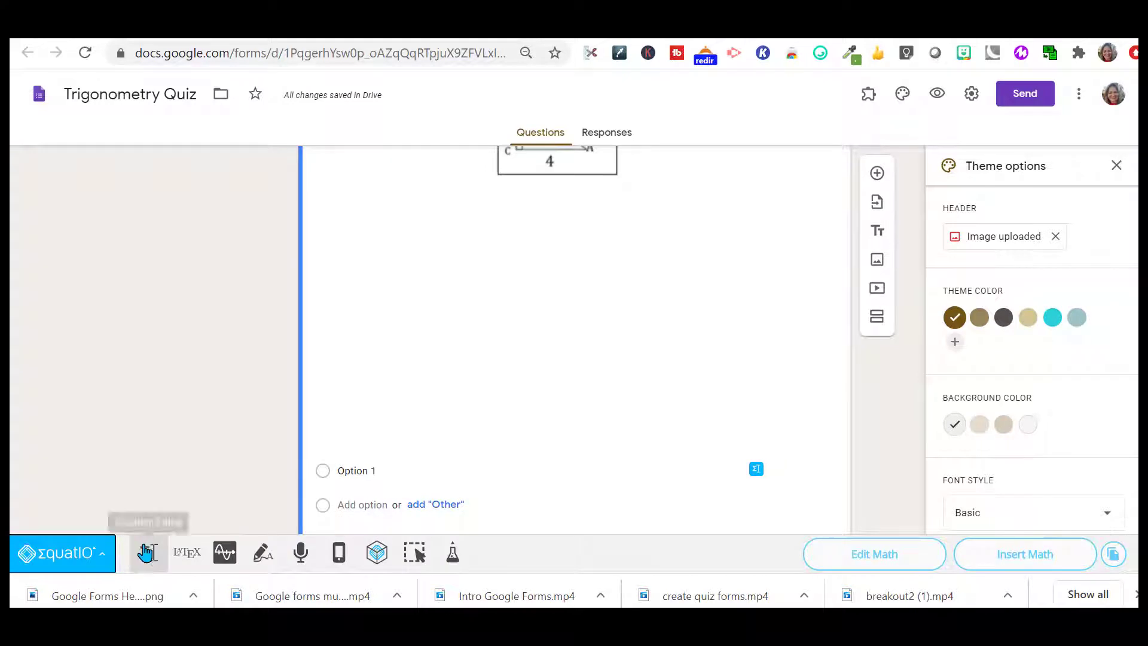
click(147, 554)
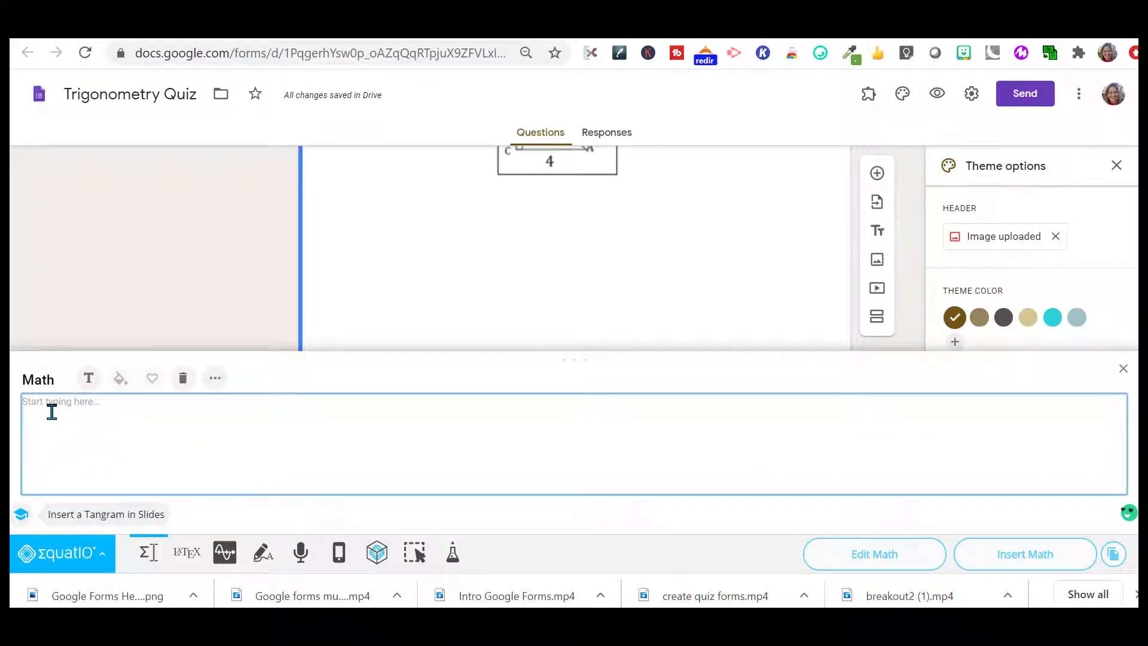
text(4)
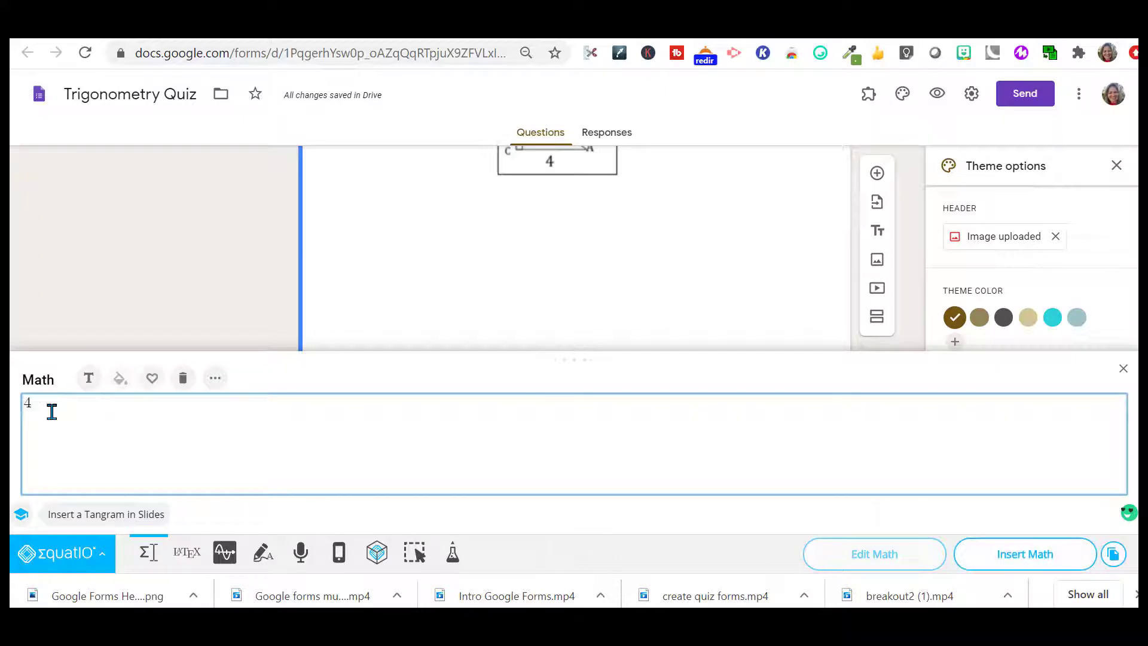
text(/3)
click(1011, 558)
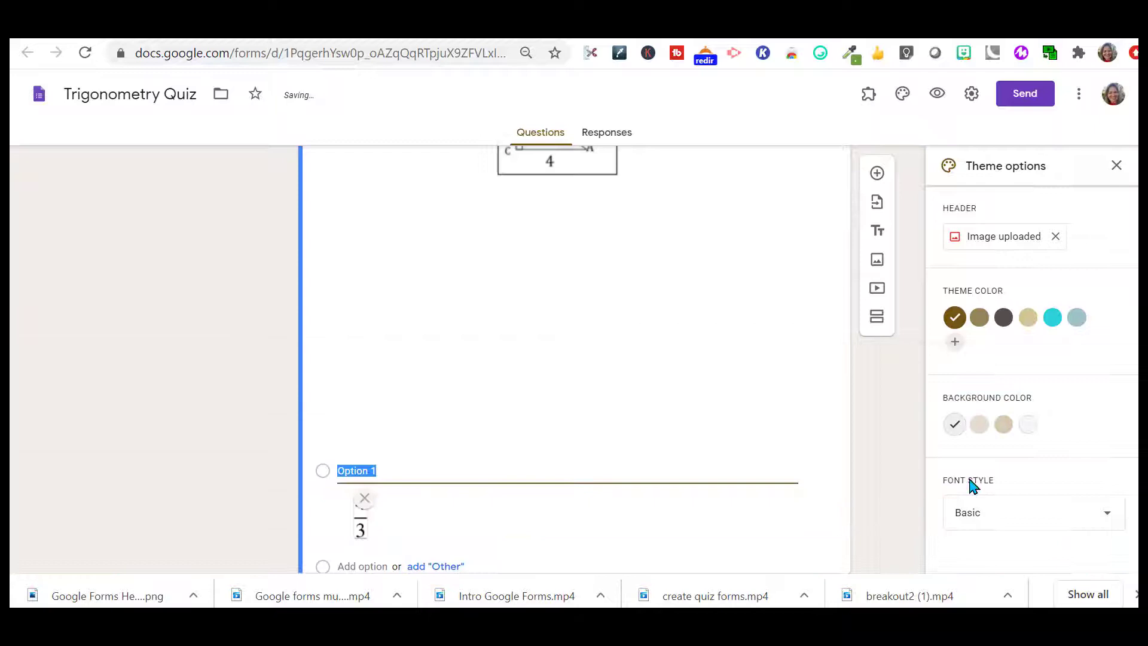
scroll(371, 366, down, 3)
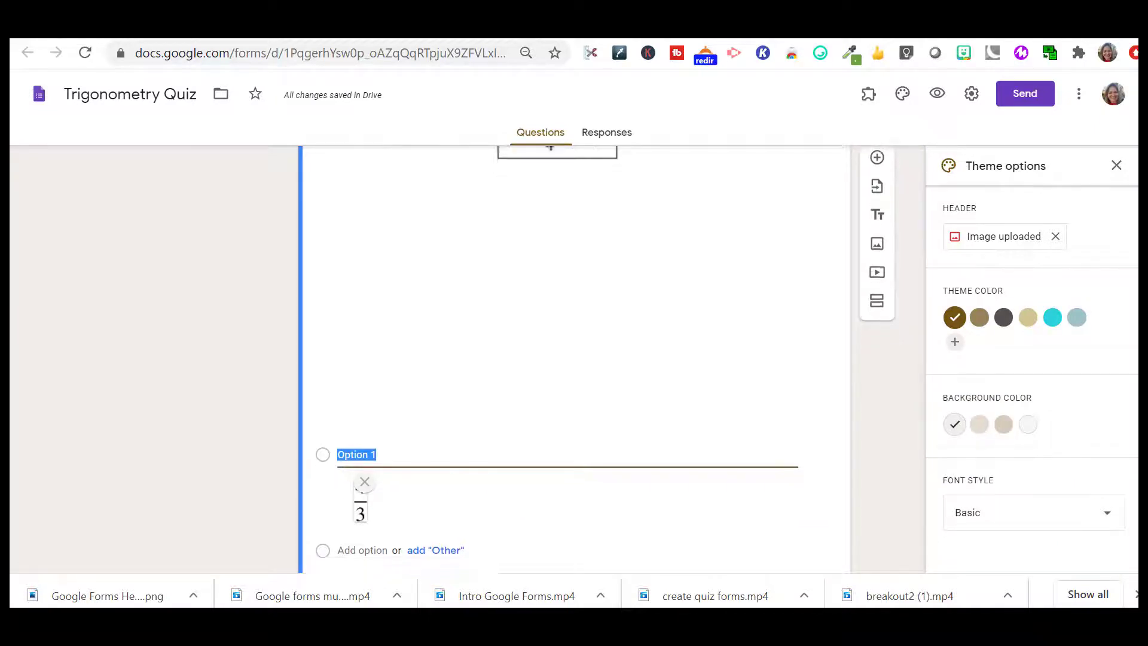
click(371, 367)
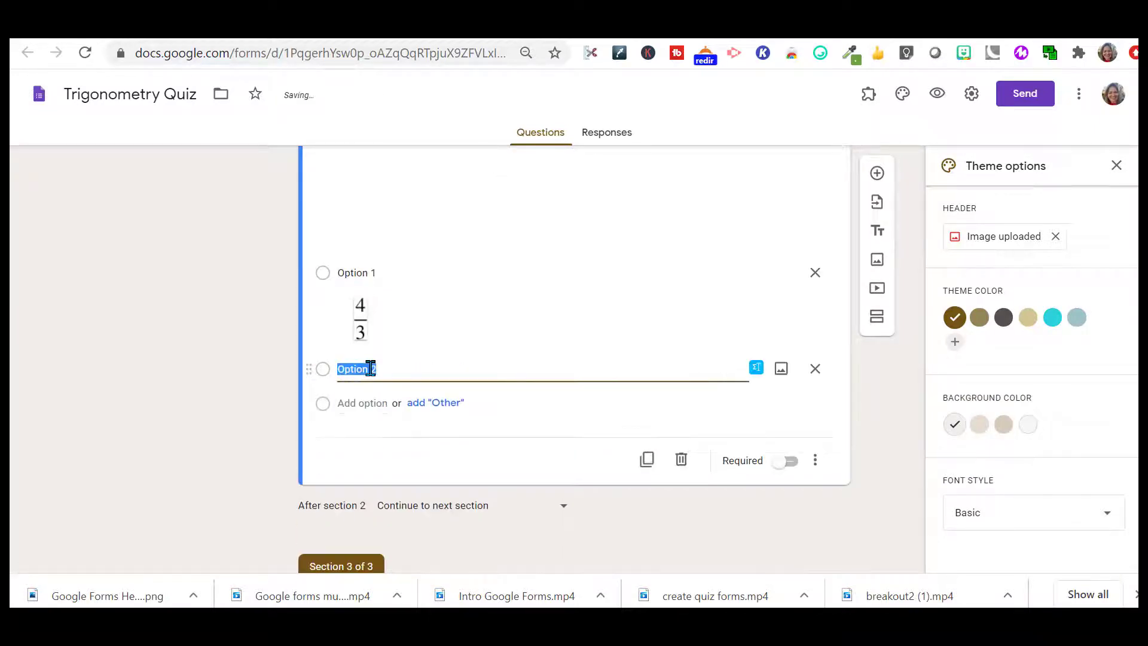
click(756, 367)
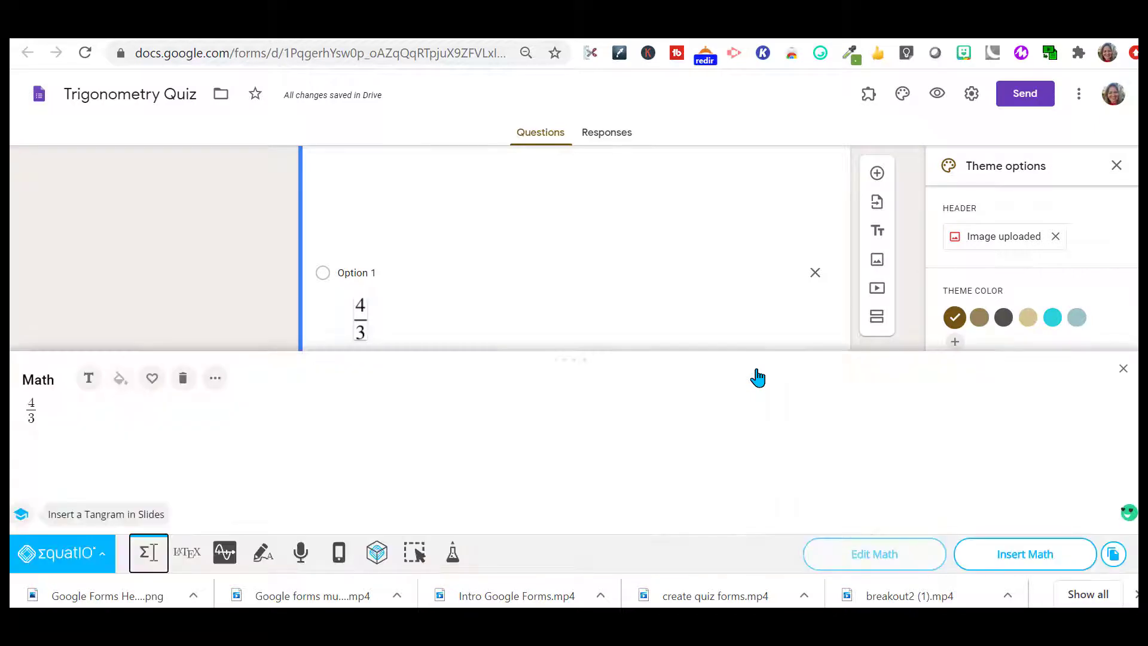
click(993, 558)
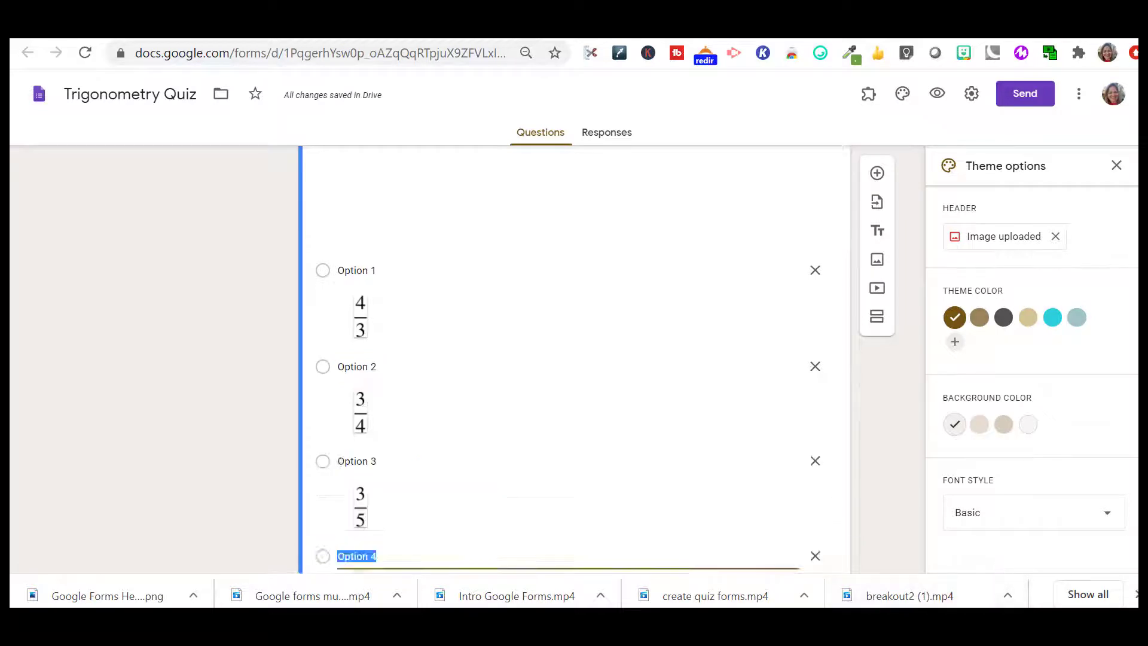
Step: Shrink the sin ∠A figure image and add a new blank question
scroll(574, 358, up, 7)
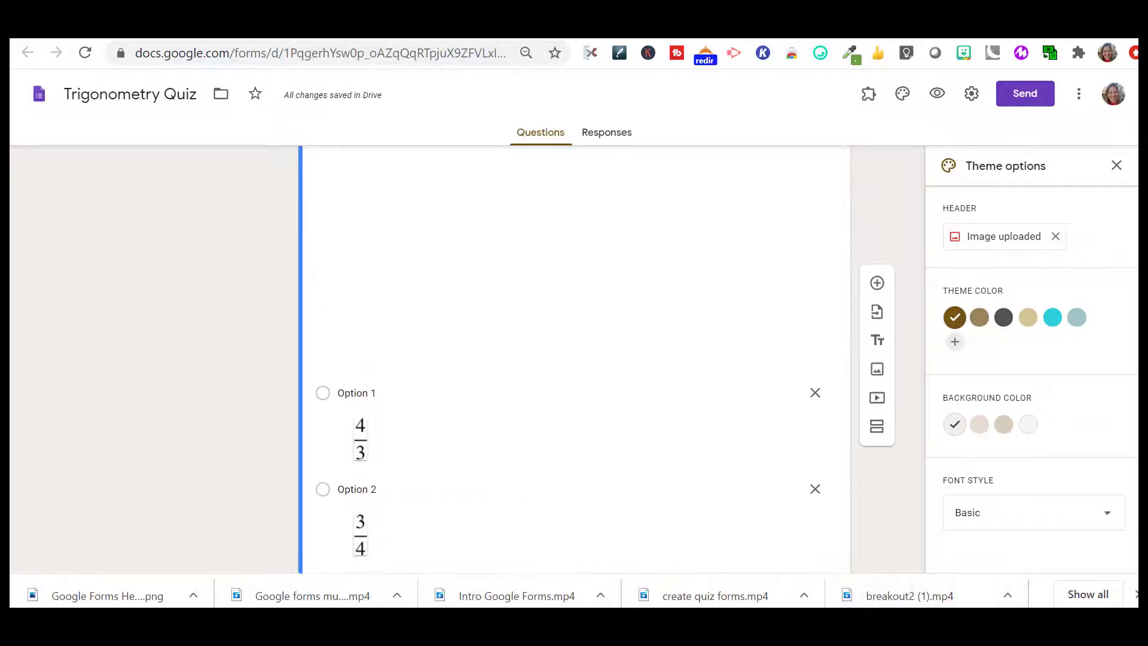
scroll(700, 377, down, 2)
scroll(700, 377, up, 1)
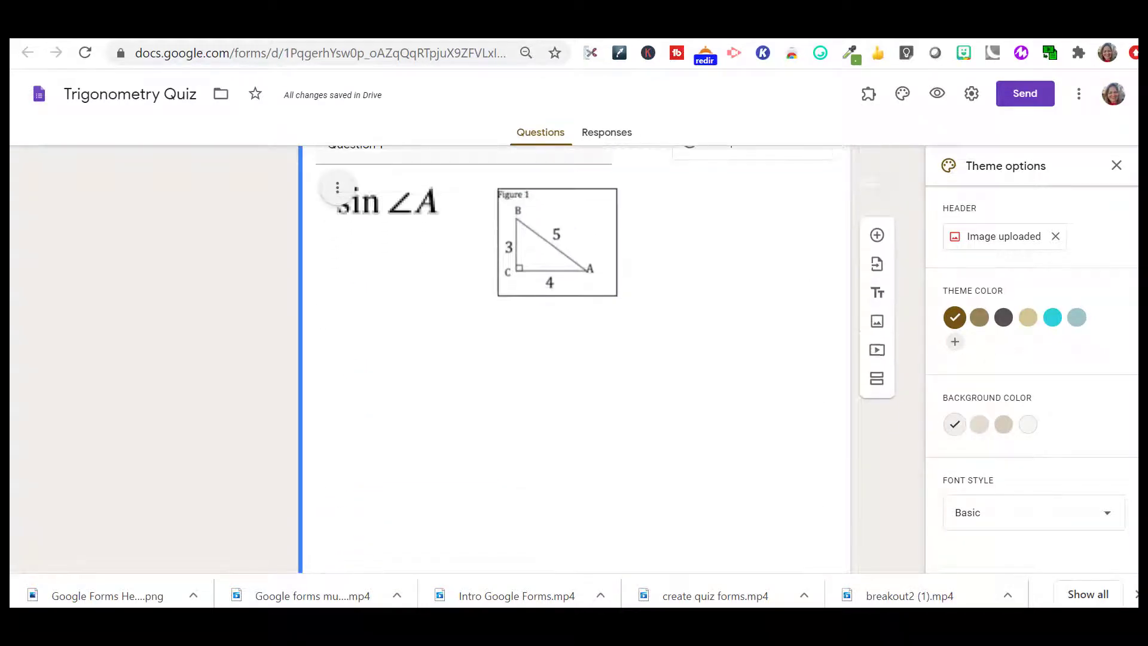
click(682, 401)
drag(682, 400, 639, 374)
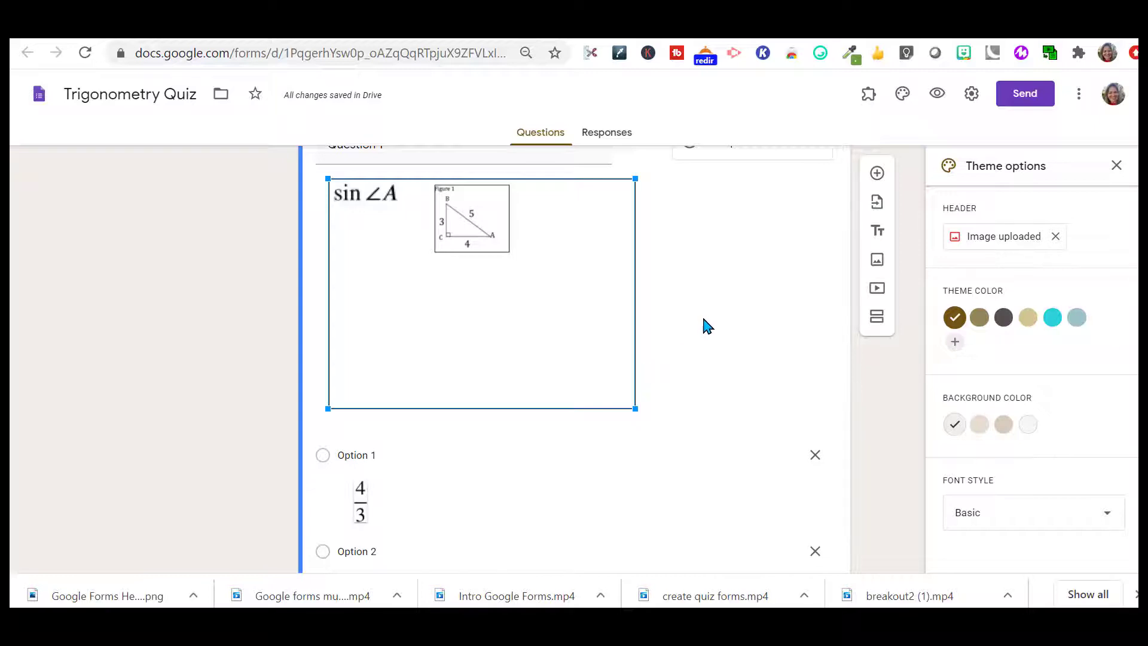
click(877, 176)
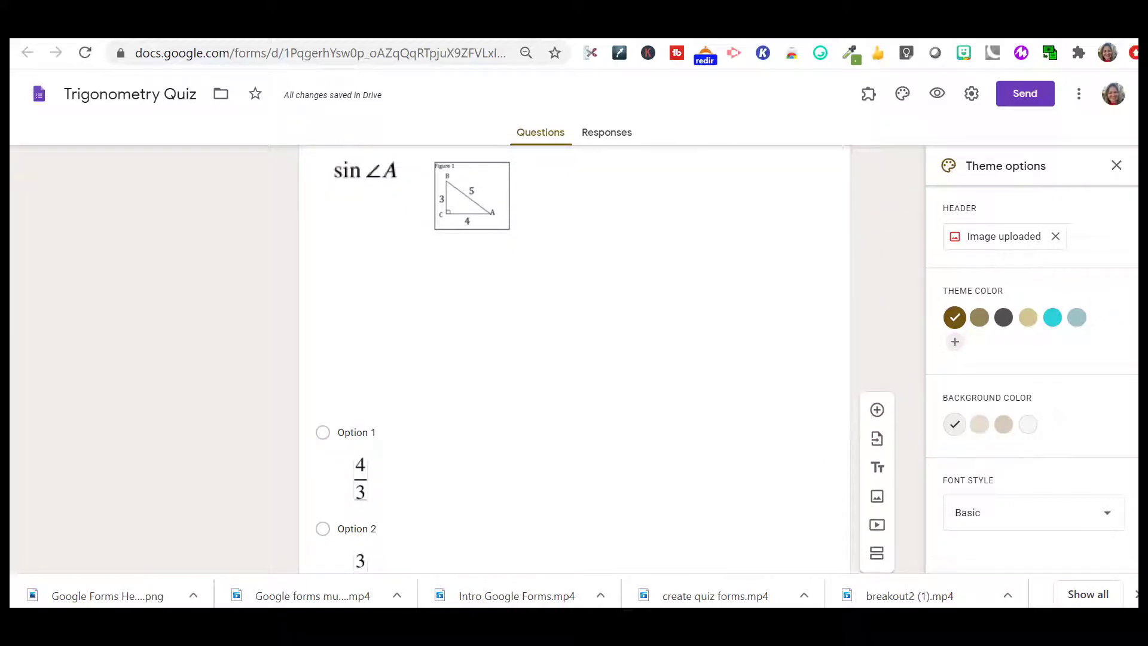
scroll(574, 359, down, 9)
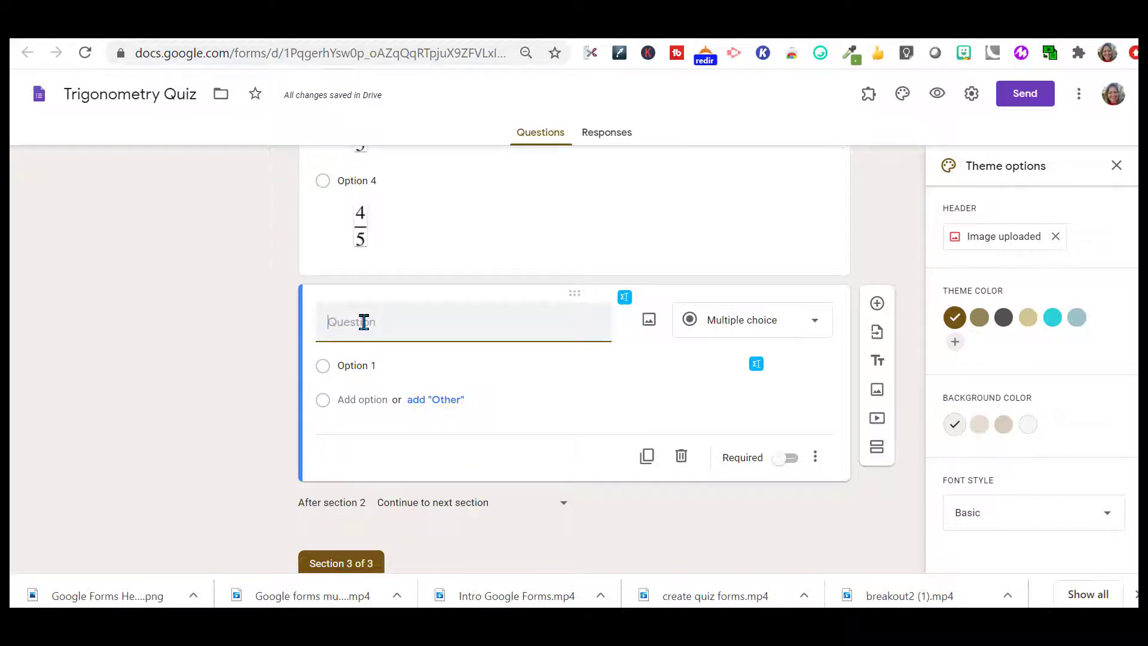
Step: Title the new question 'Question 2' and make it required
text(Question 2)
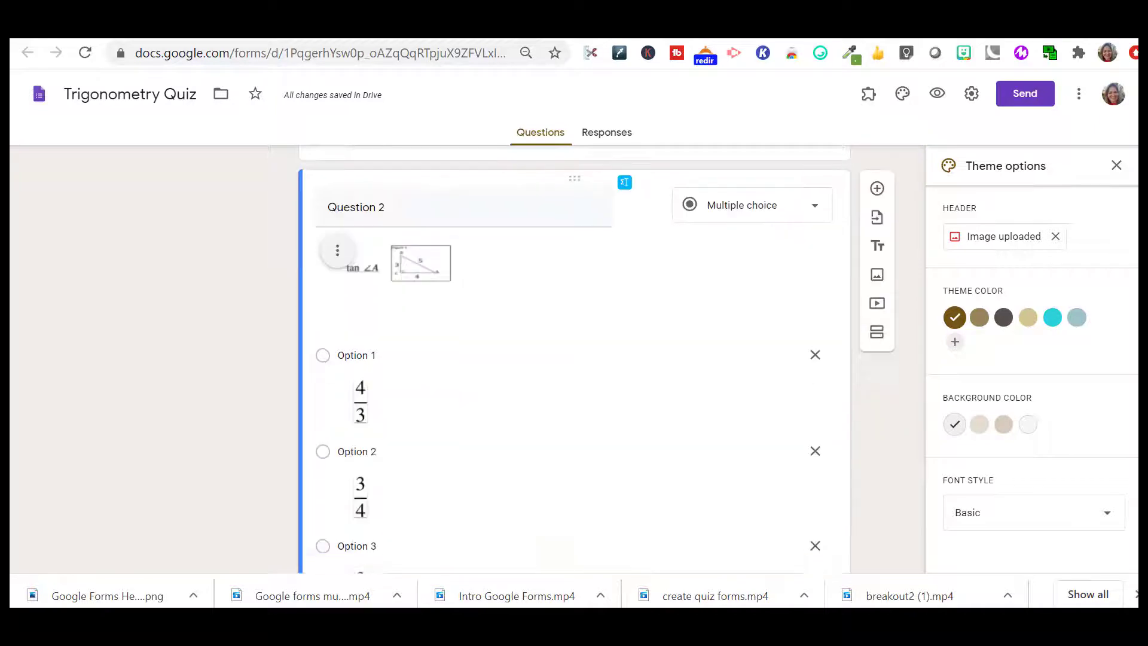
scroll(574, 359, down, 3)
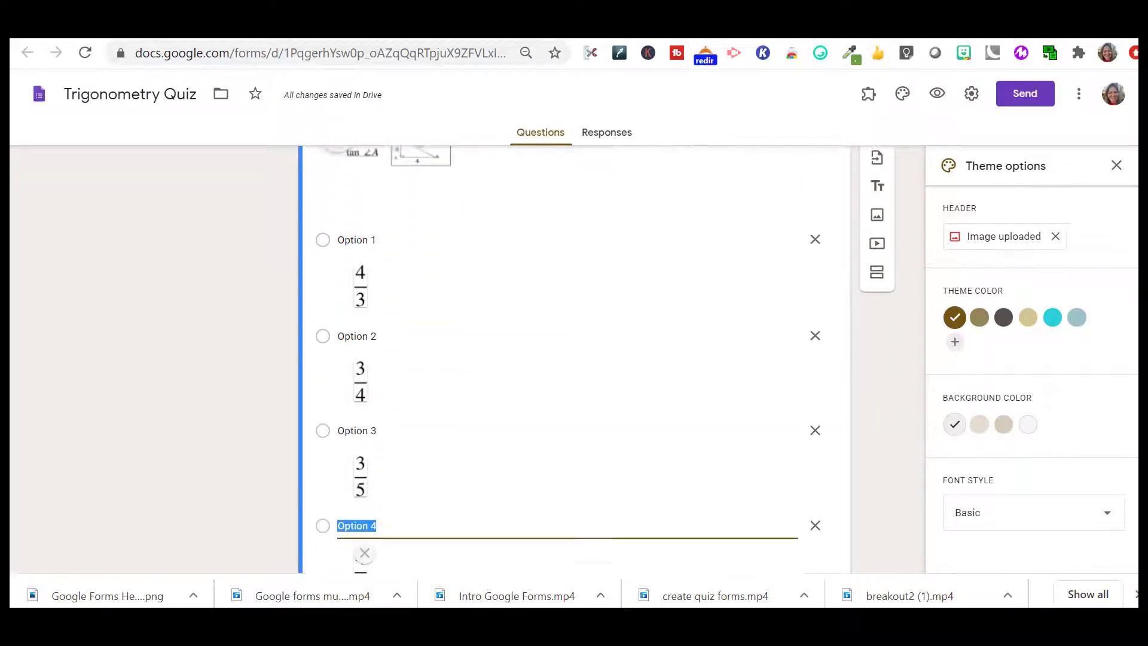
click(358, 462)
scroll(574, 359, down, 2)
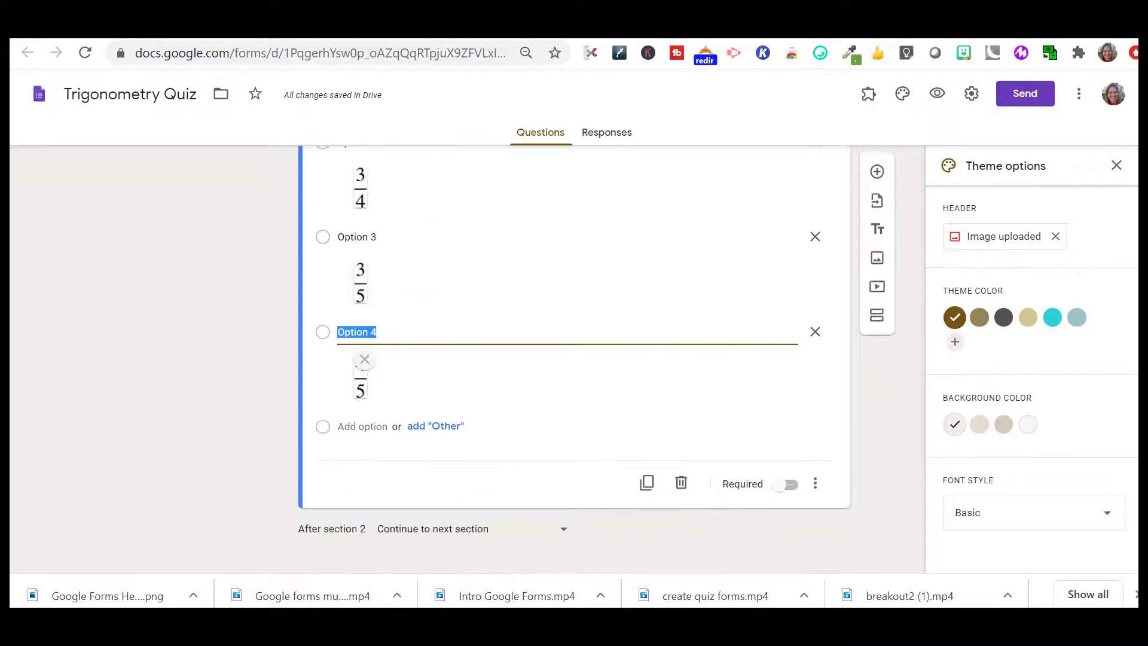
click(790, 485)
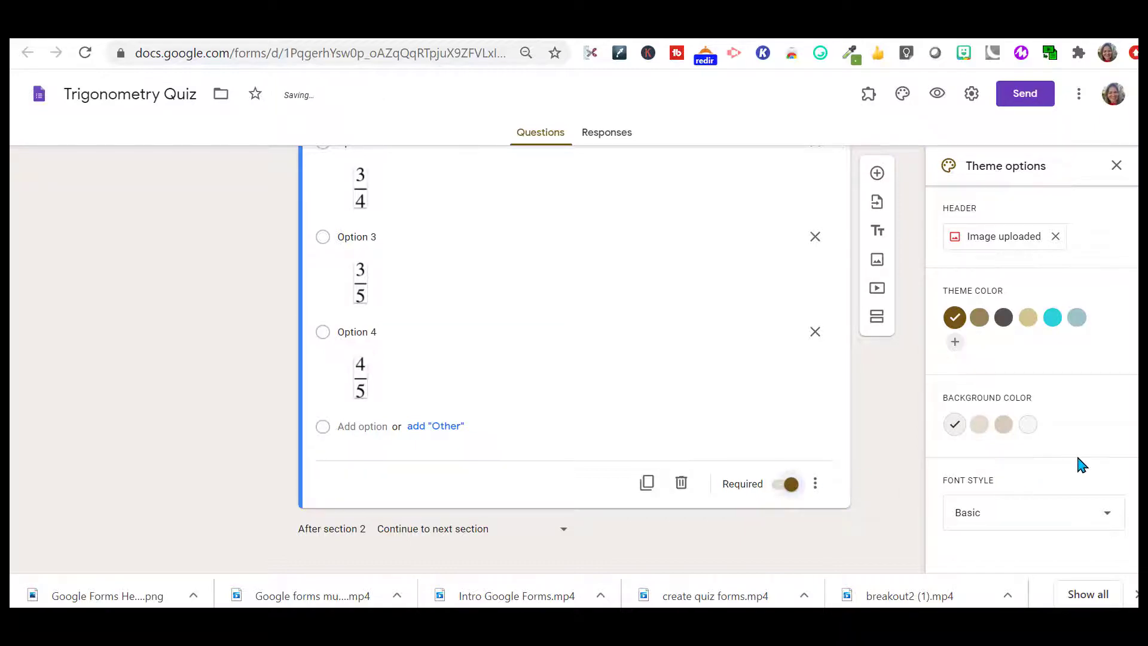
scroll(574, 359, up, 3)
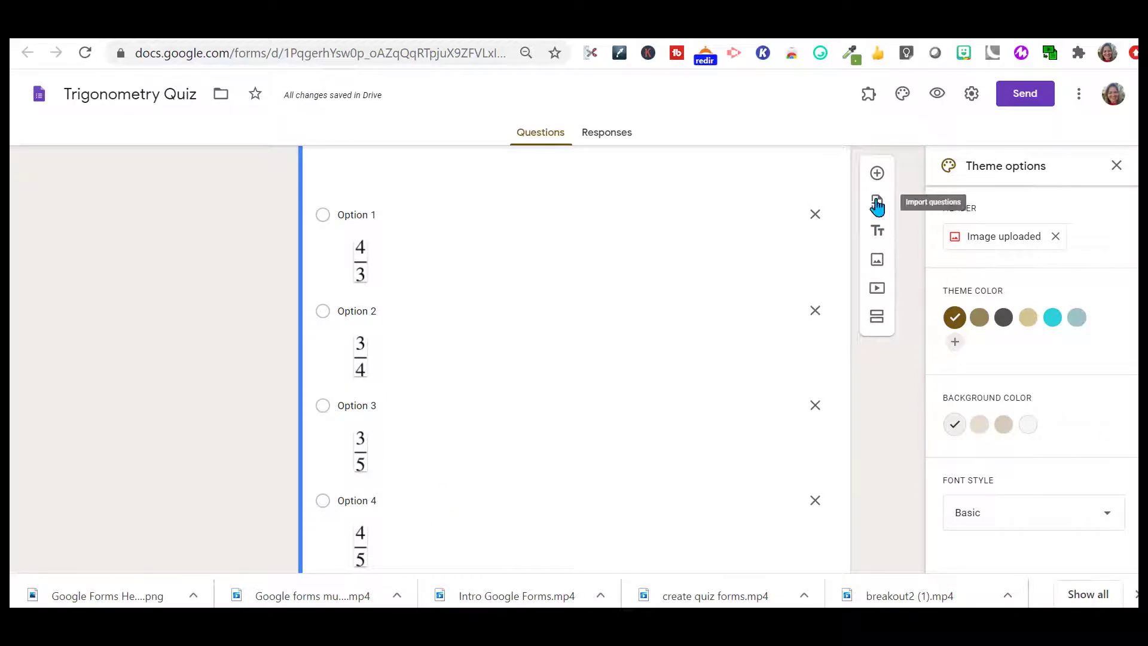
Step: Add a question with the math prompt 'Find the sin 32°' and first choice 32
click(877, 175)
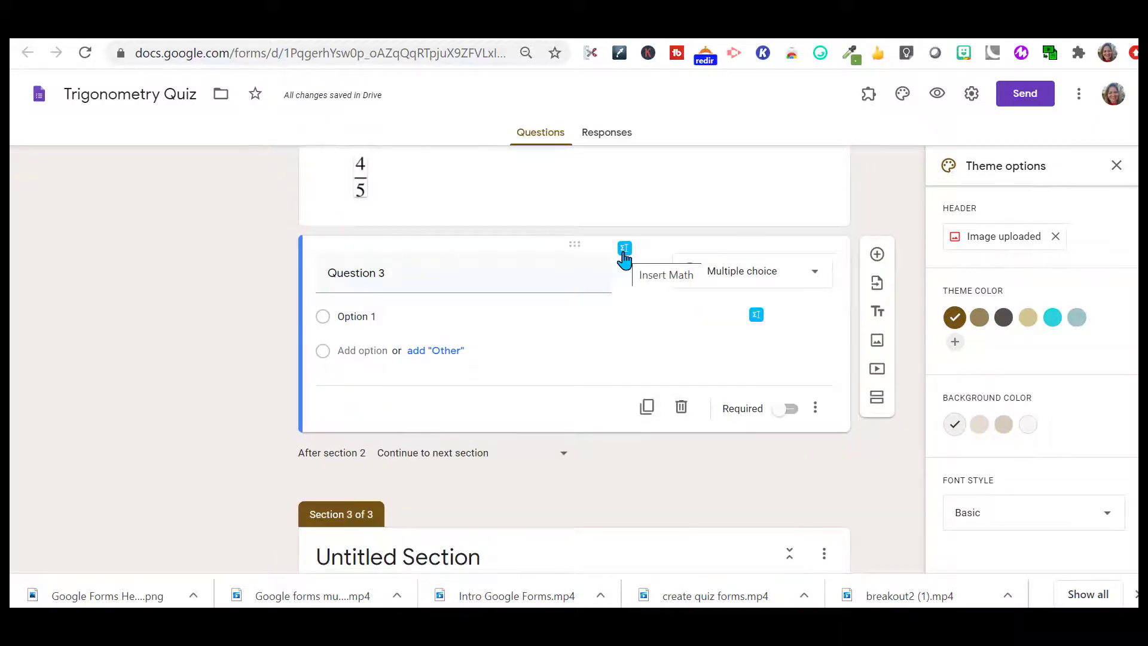
click(624, 250)
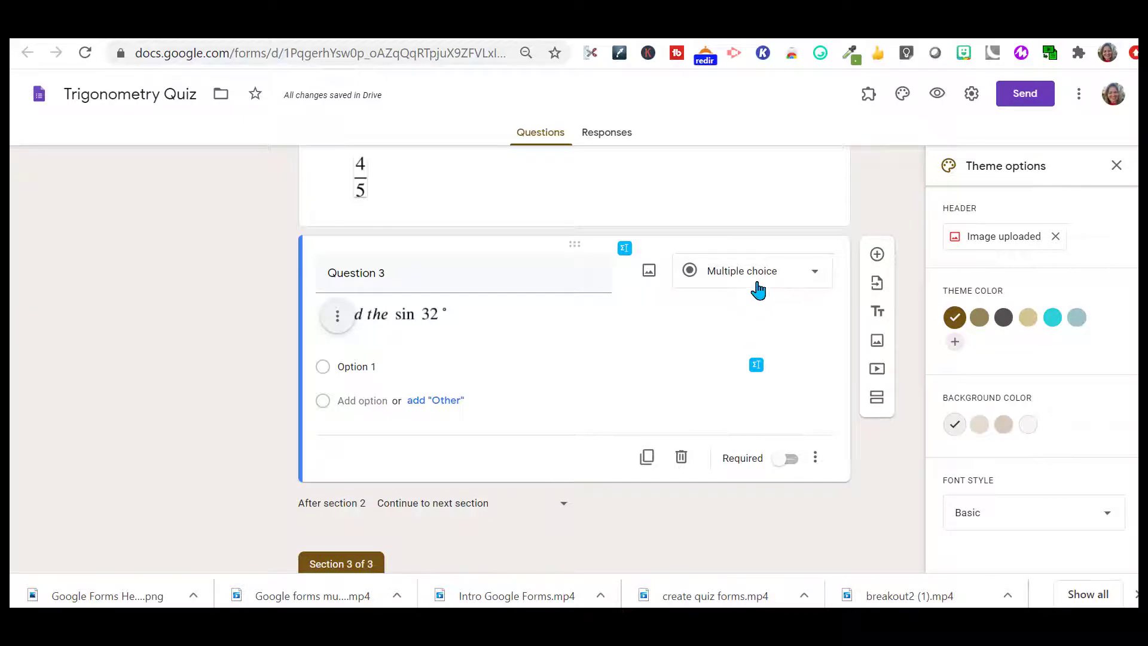
click(357, 368)
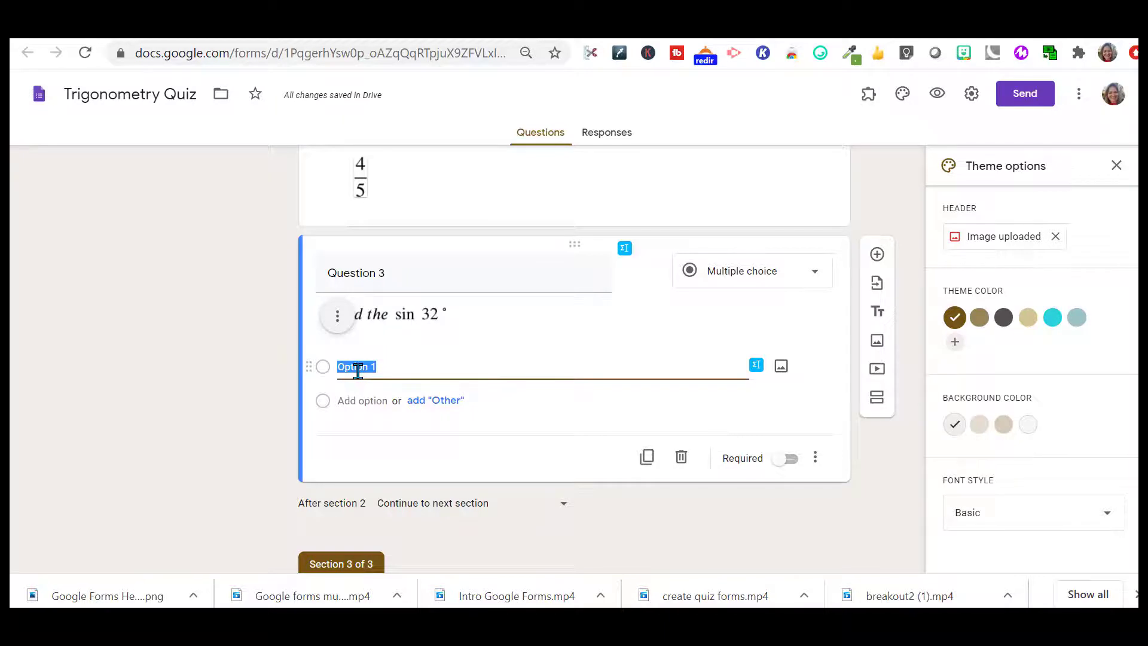
text(32)
click(352, 401)
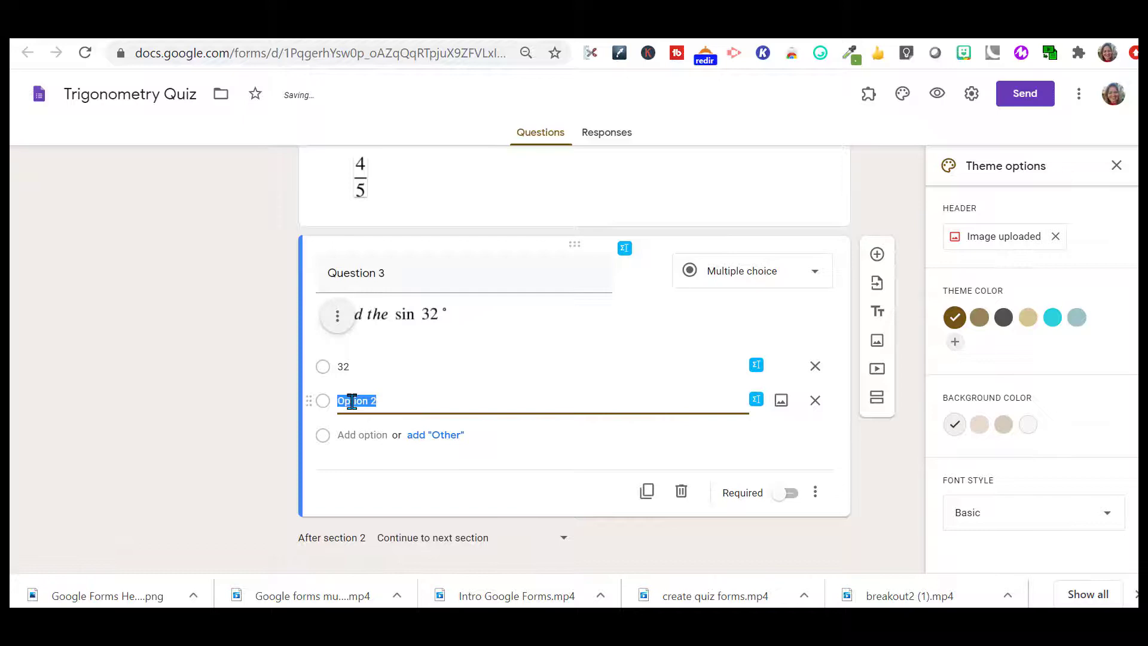
Step: Finish the remaining answer entries and set Question 4 to Multiple choice
text(0.530)
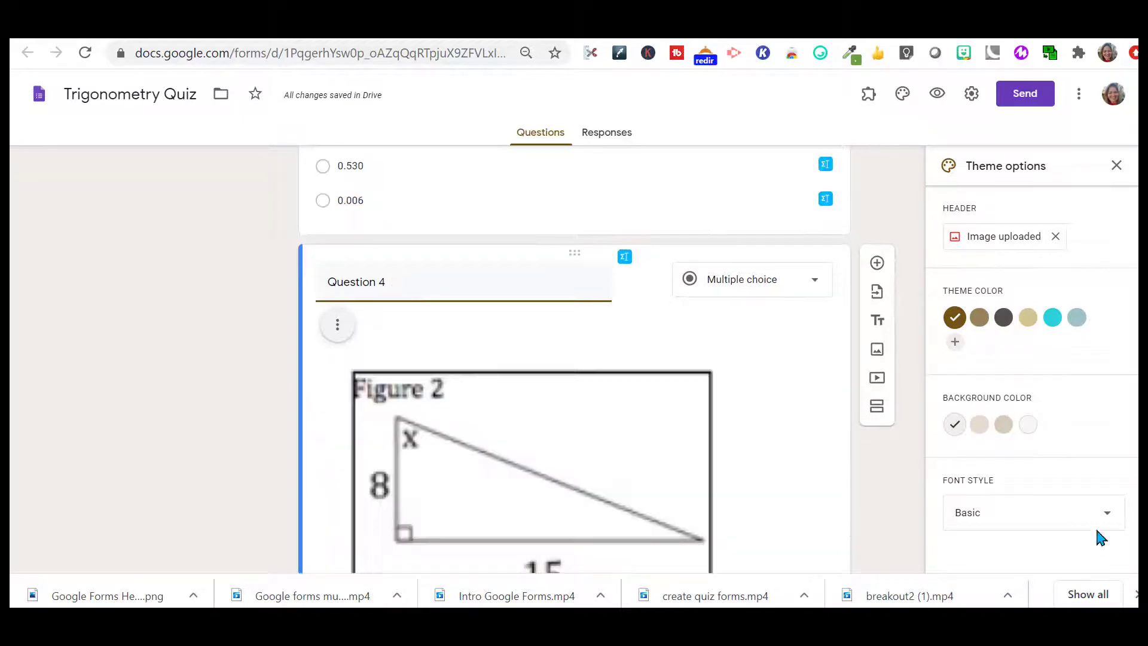
mouse_move(518, 278)
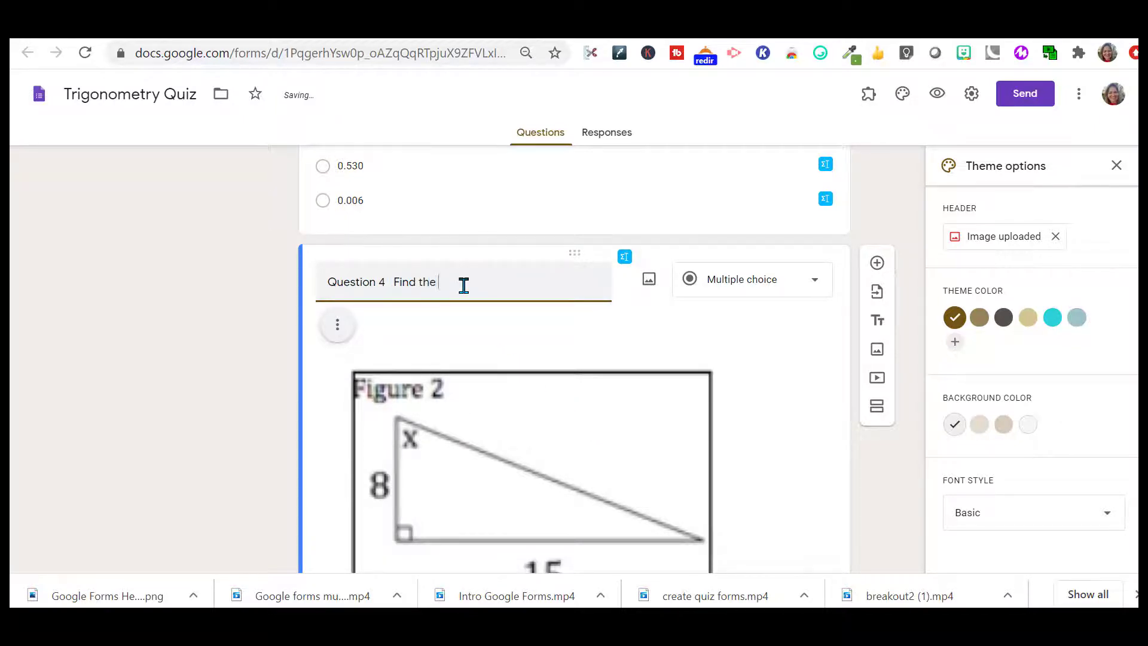
text(x.)
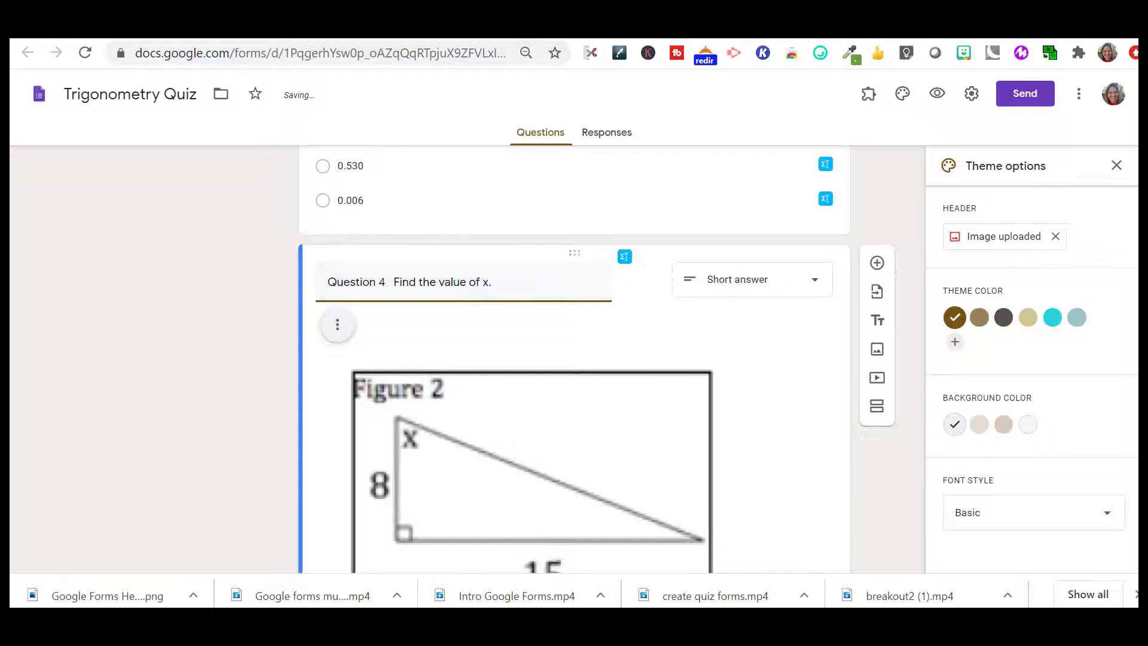
scroll(464, 285, down, 6)
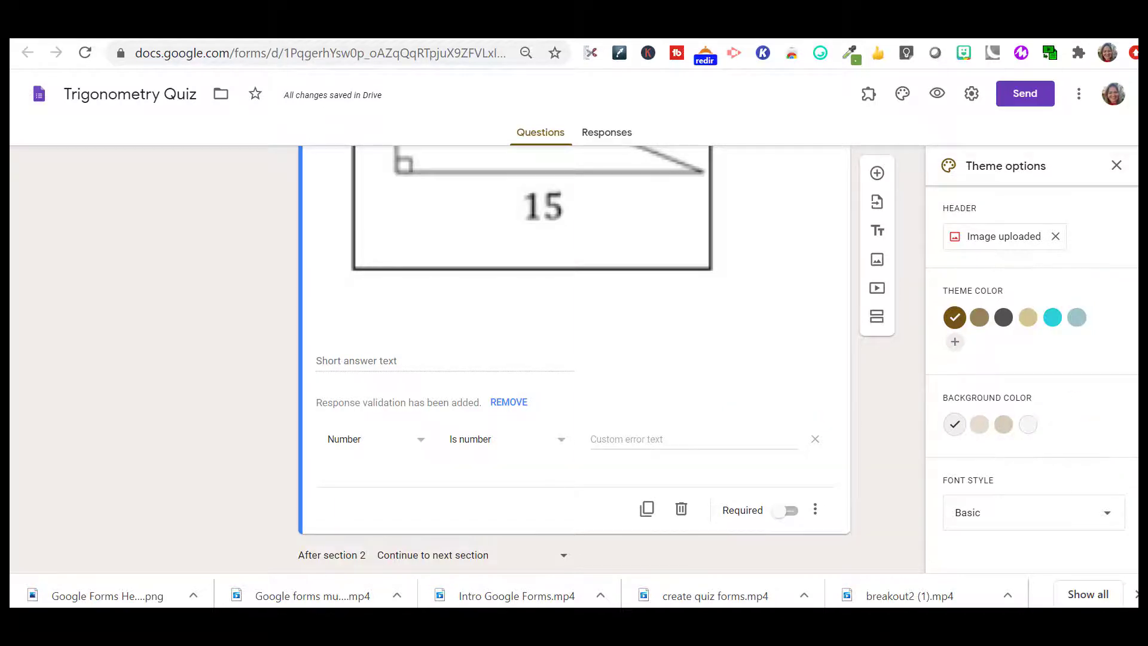
scroll(583, 359, up, 5)
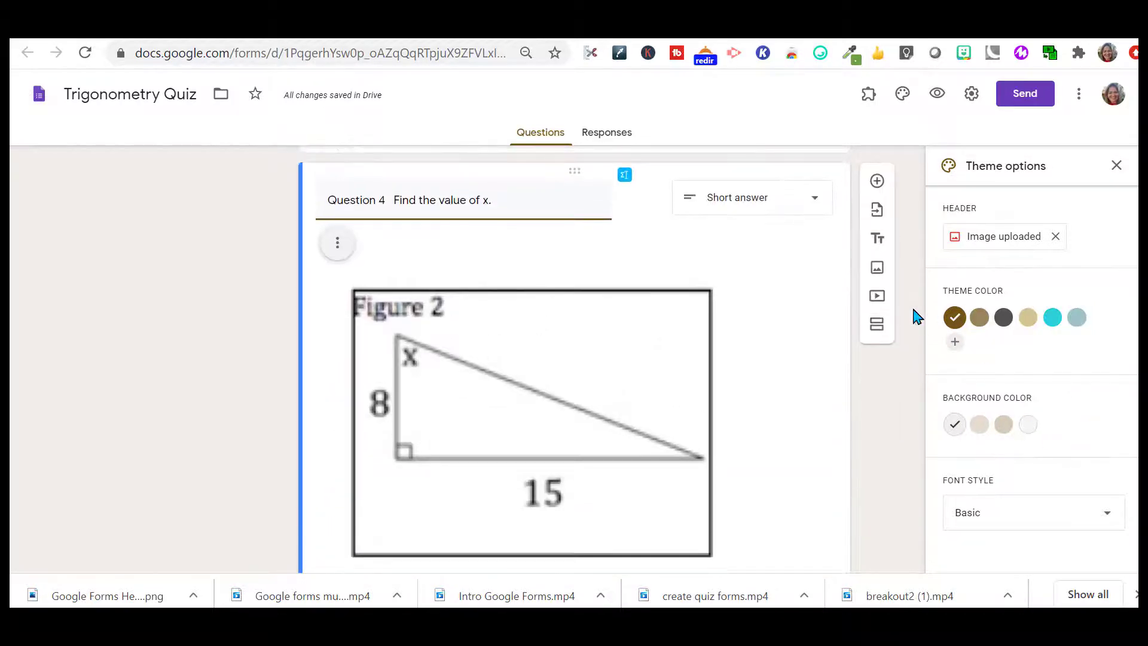
click(821, 211)
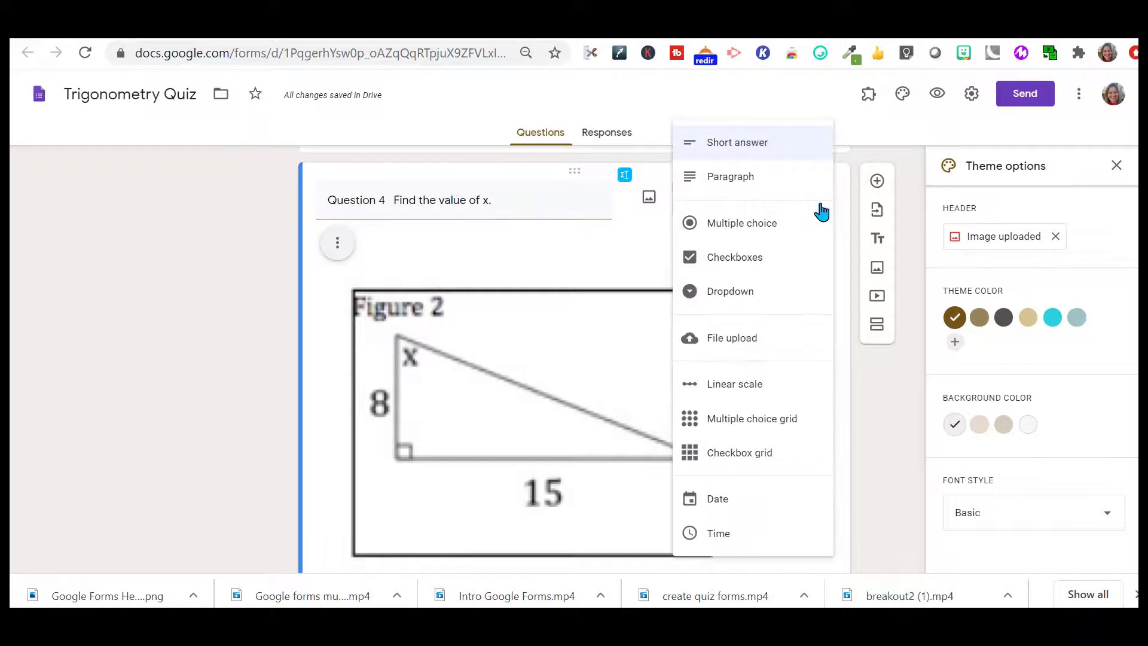
click(766, 223)
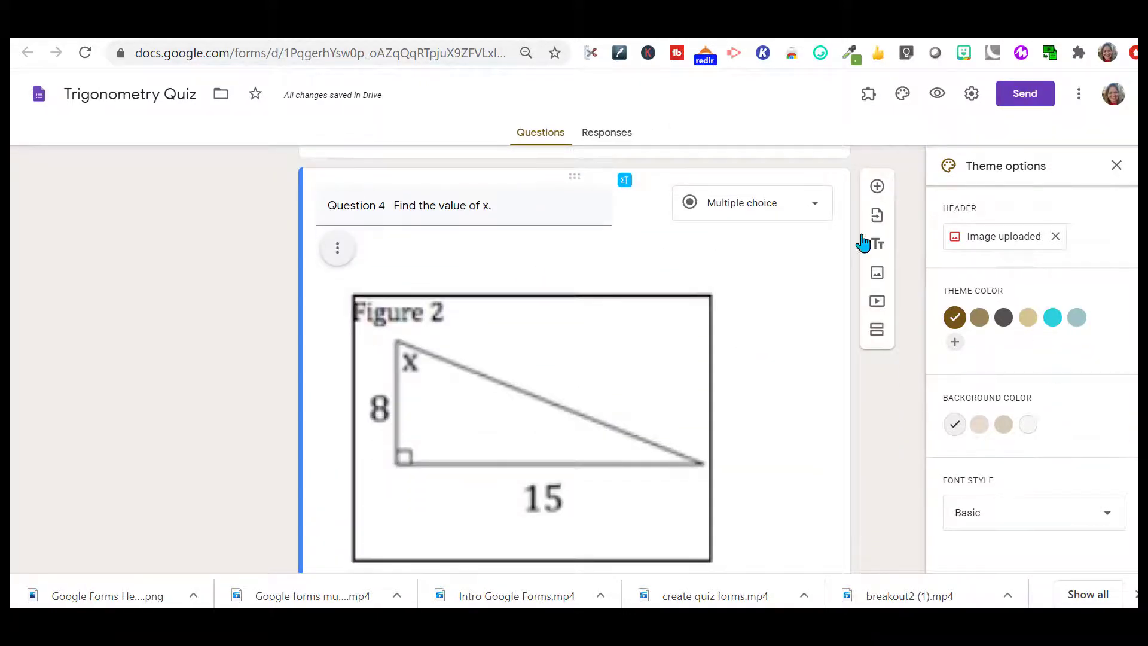
Step: Add Question 5 with the Figure 5 image, asking 'Which equation gives the correct value for BC?'
click(877, 187)
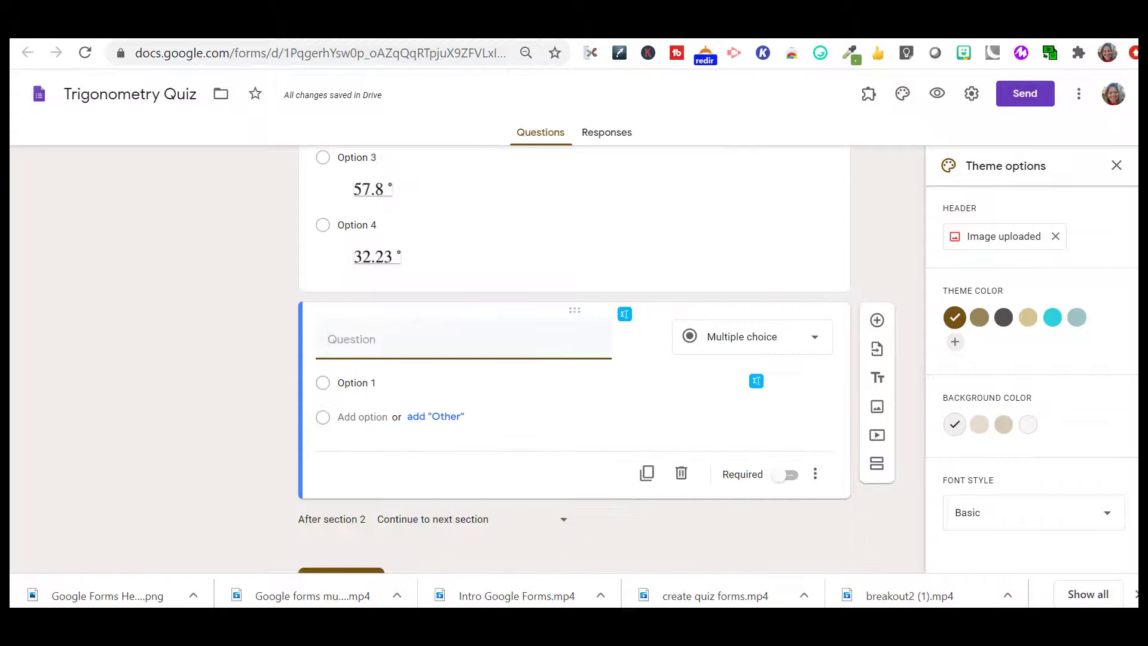
click(385, 339)
text(Question 5)
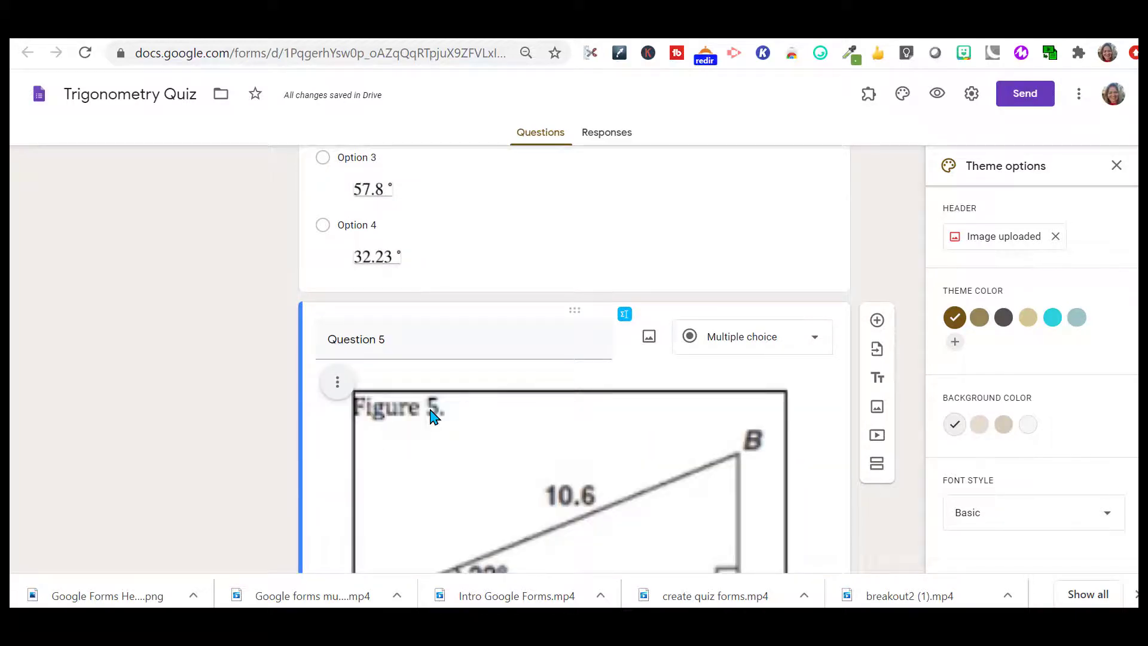
triple_click(419, 344)
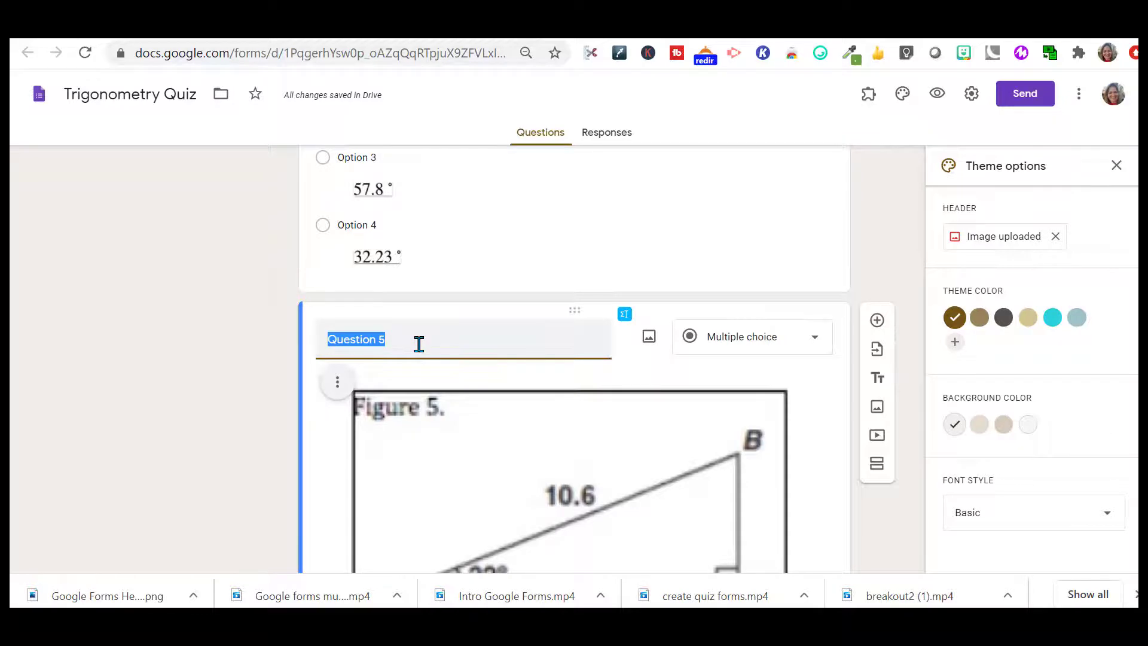
click(419, 344)
text(: Which equation gives the correct value for BC?)
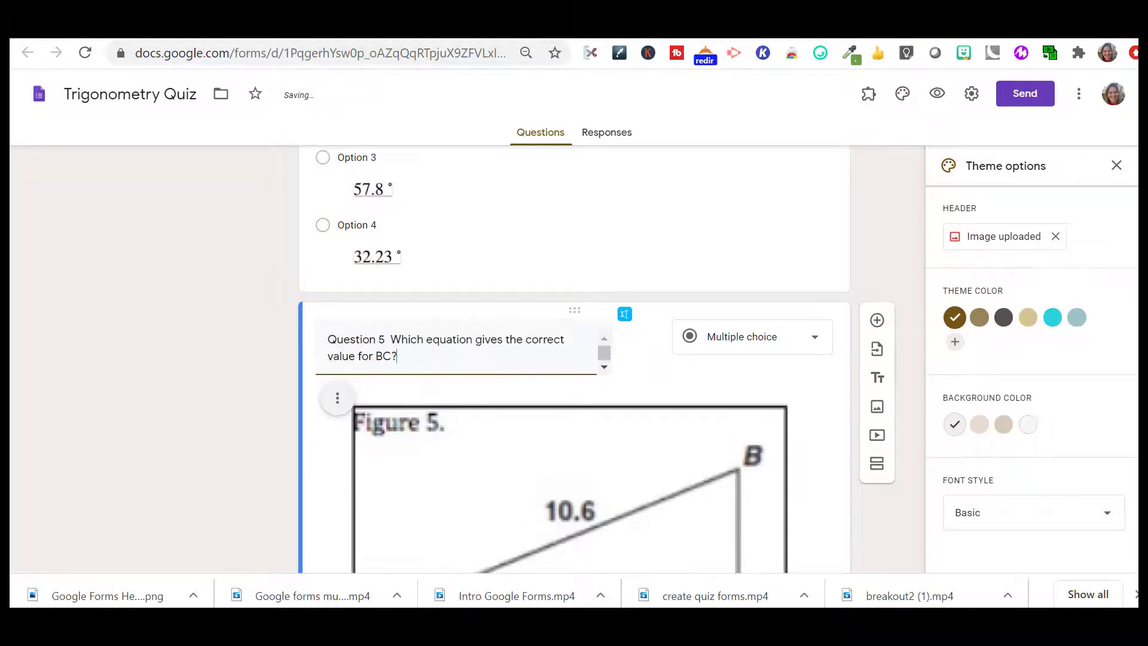
Step: Give Question 5 four EquatIO equation choices, such as cos 32° = BC/10.6, and make it required
scroll(418, 344, down, 6)
scroll(574, 359, down, 2)
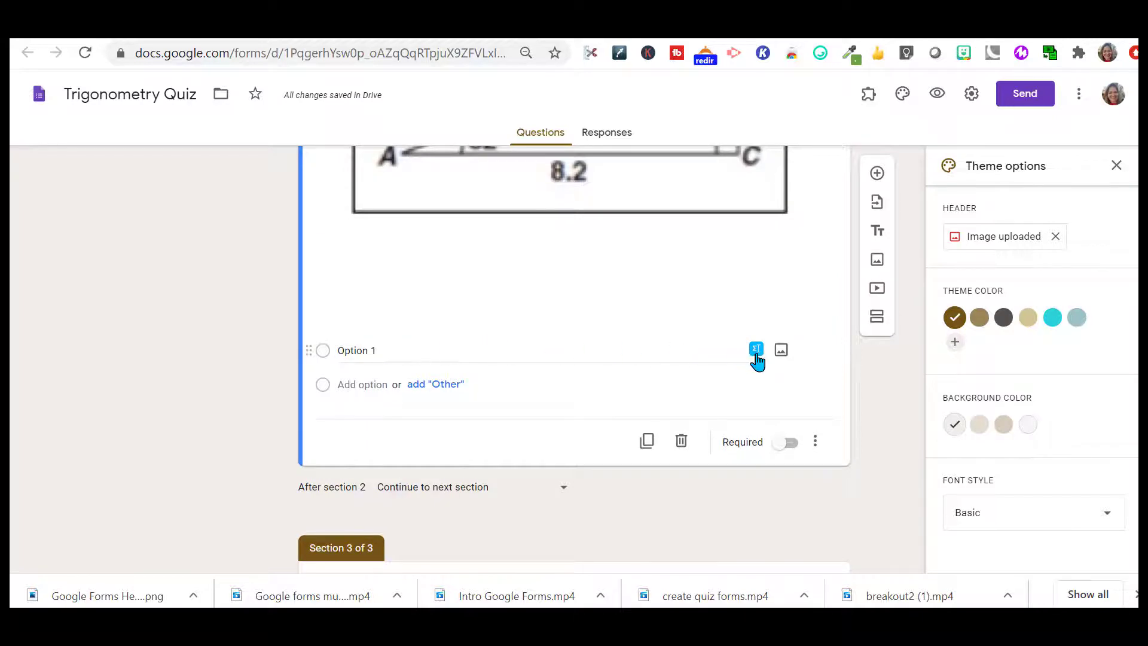
click(756, 349)
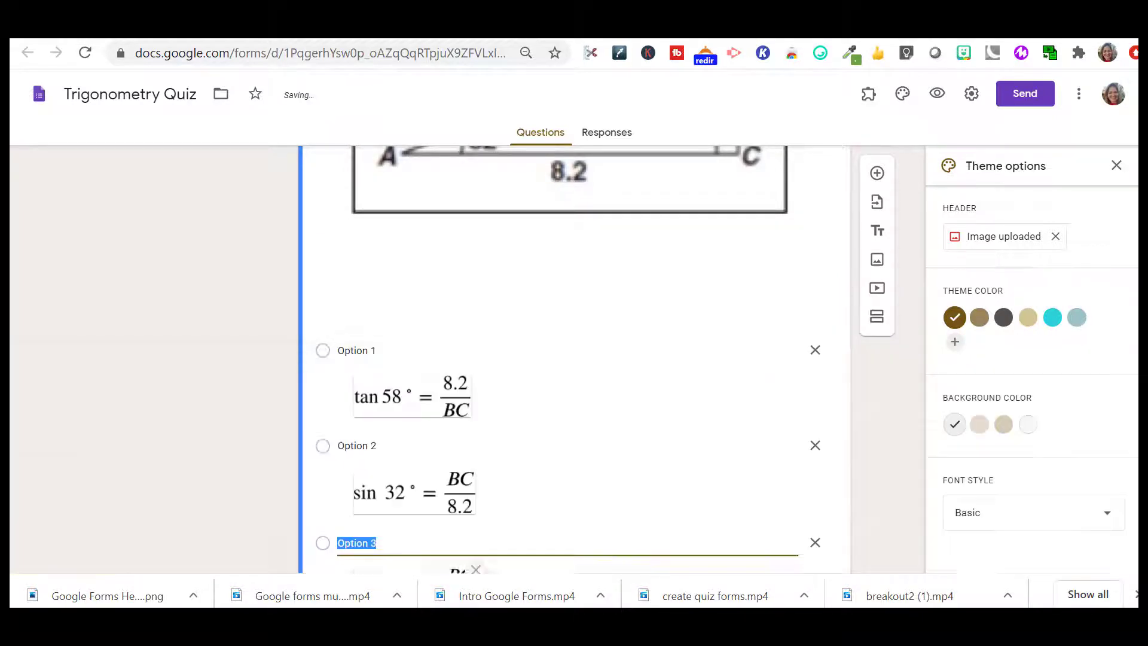
scroll(574, 359, down, 2)
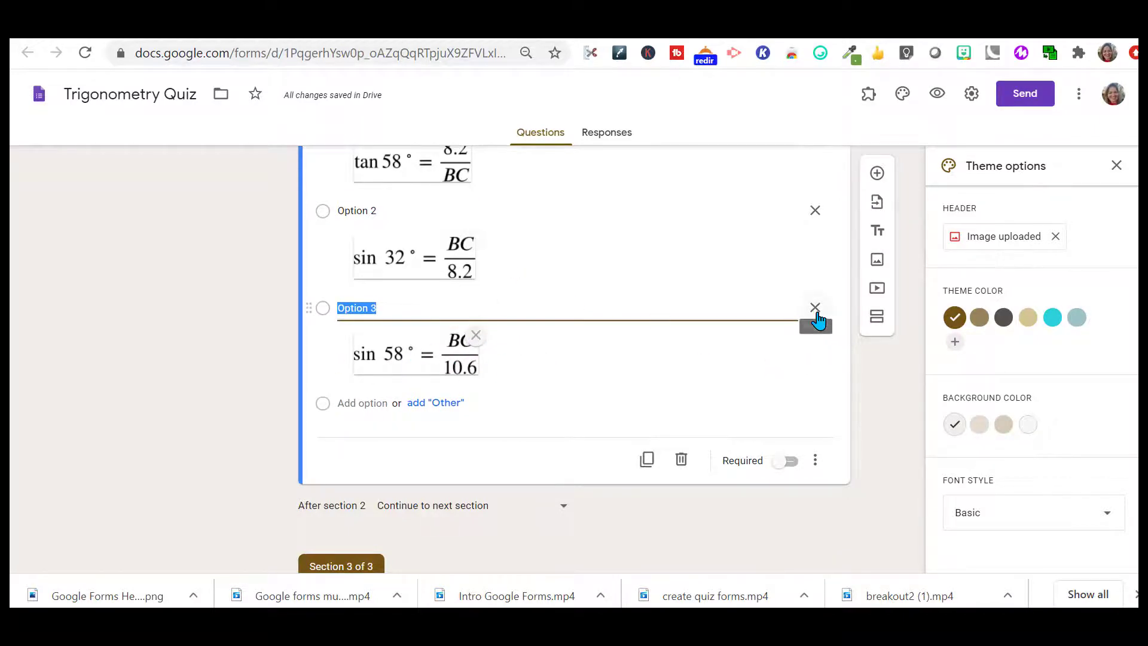
click(354, 404)
click(788, 557)
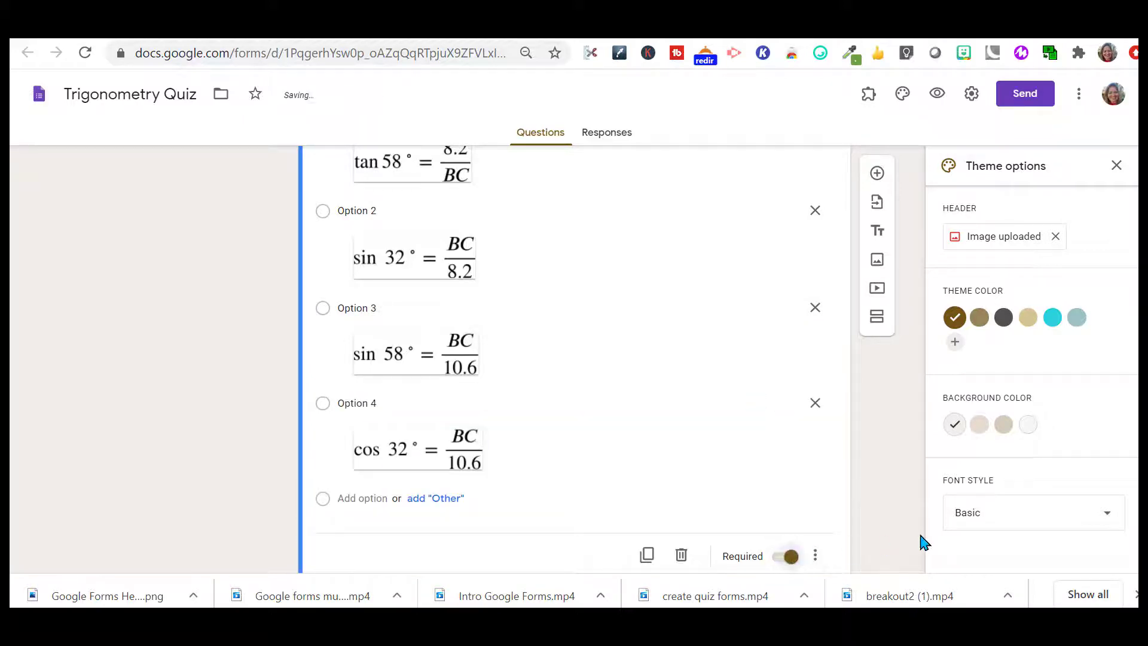
scroll(924, 542, up, 15)
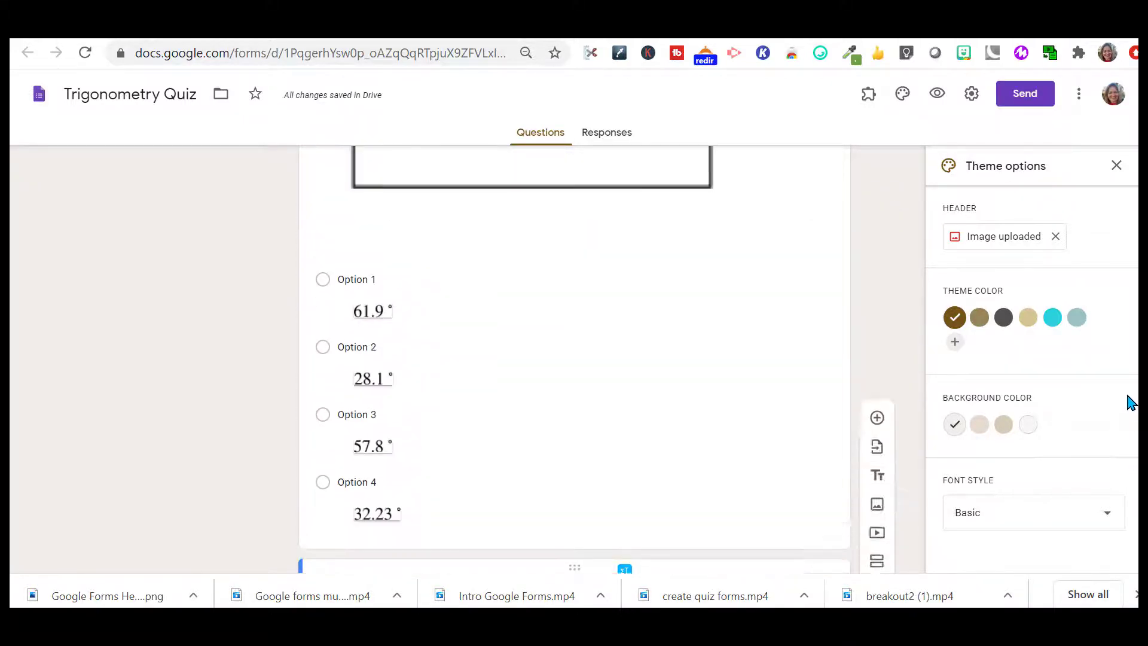
scroll(1129, 400, up, 15)
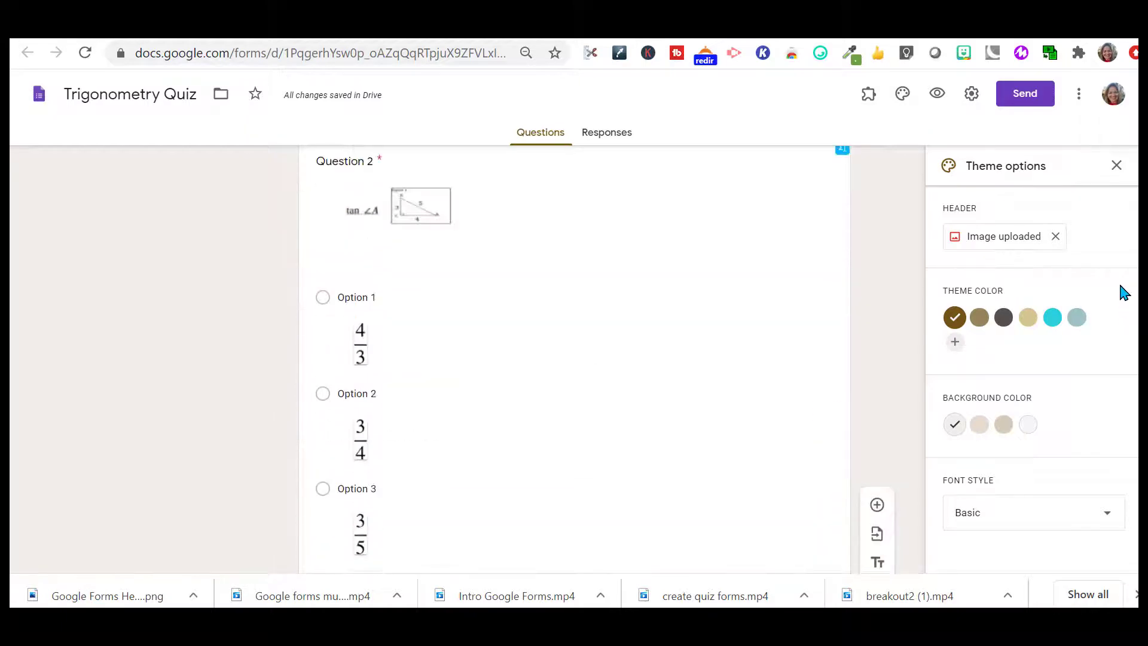
scroll(1123, 293, up, 15)
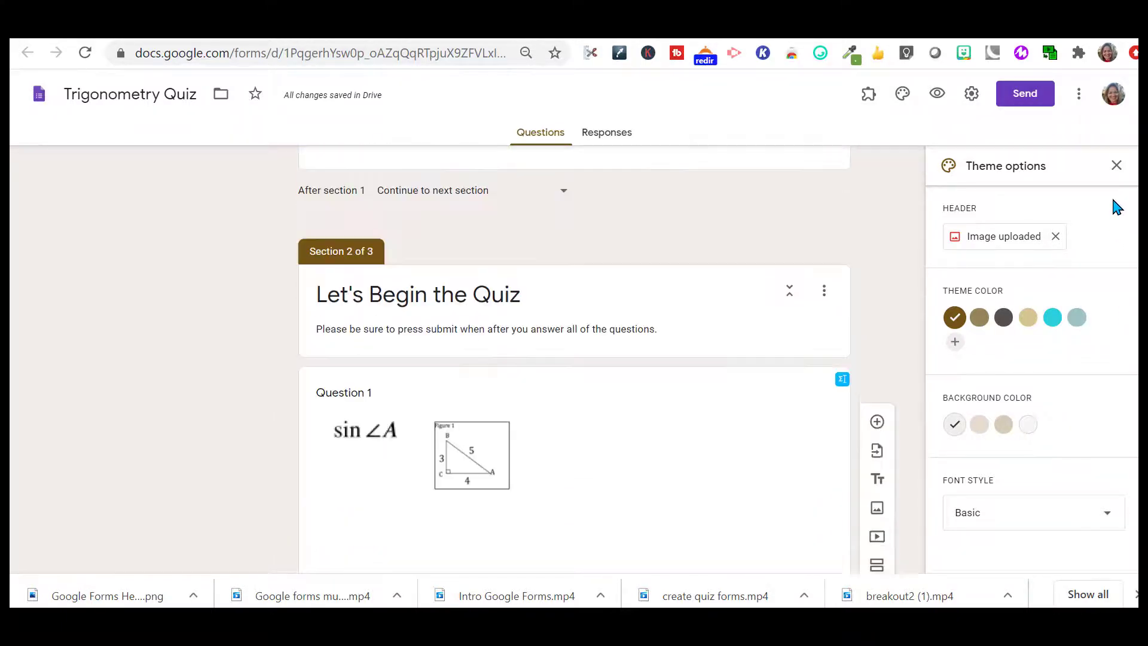
scroll(1118, 215, down, 8)
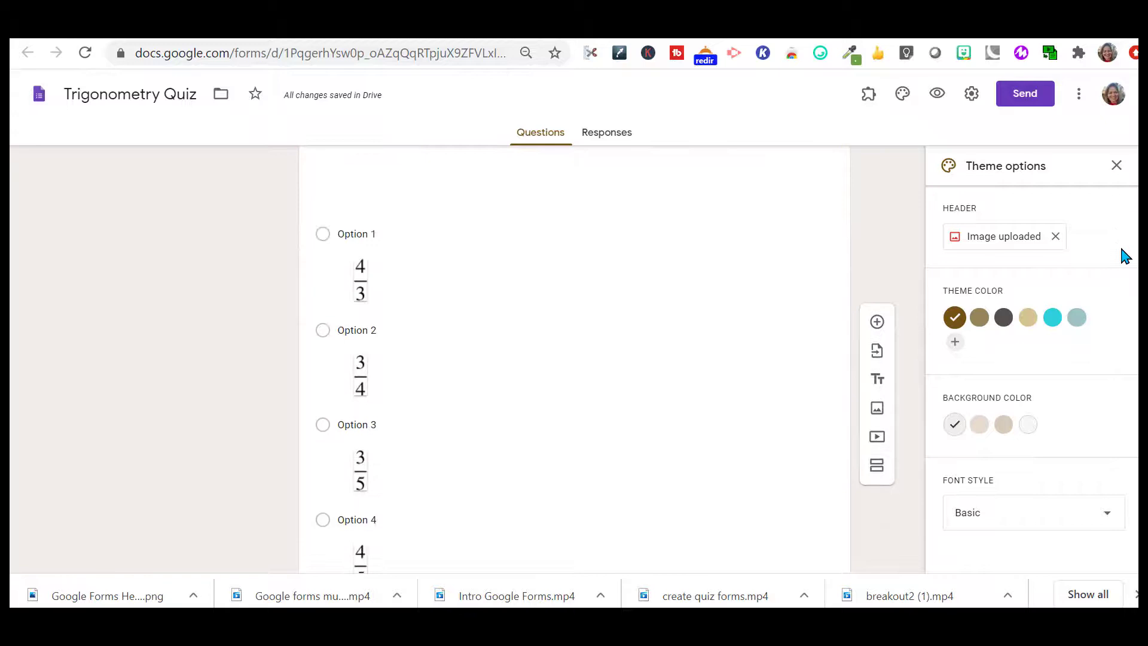
scroll(1124, 256, down, 14)
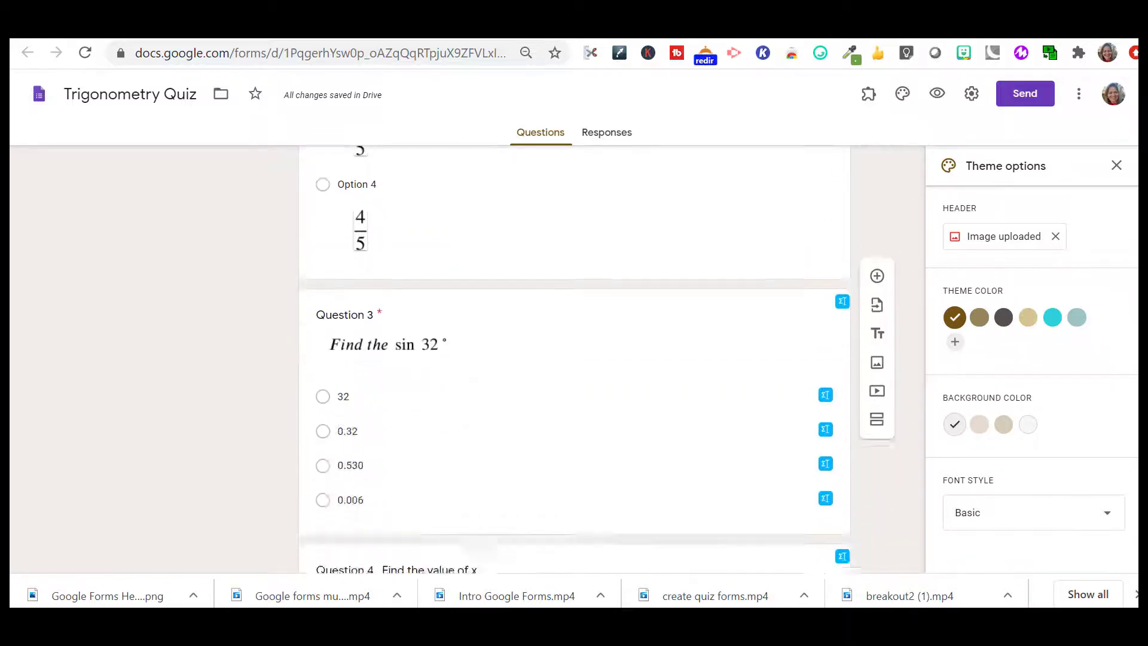
scroll(574, 359, down, 15)
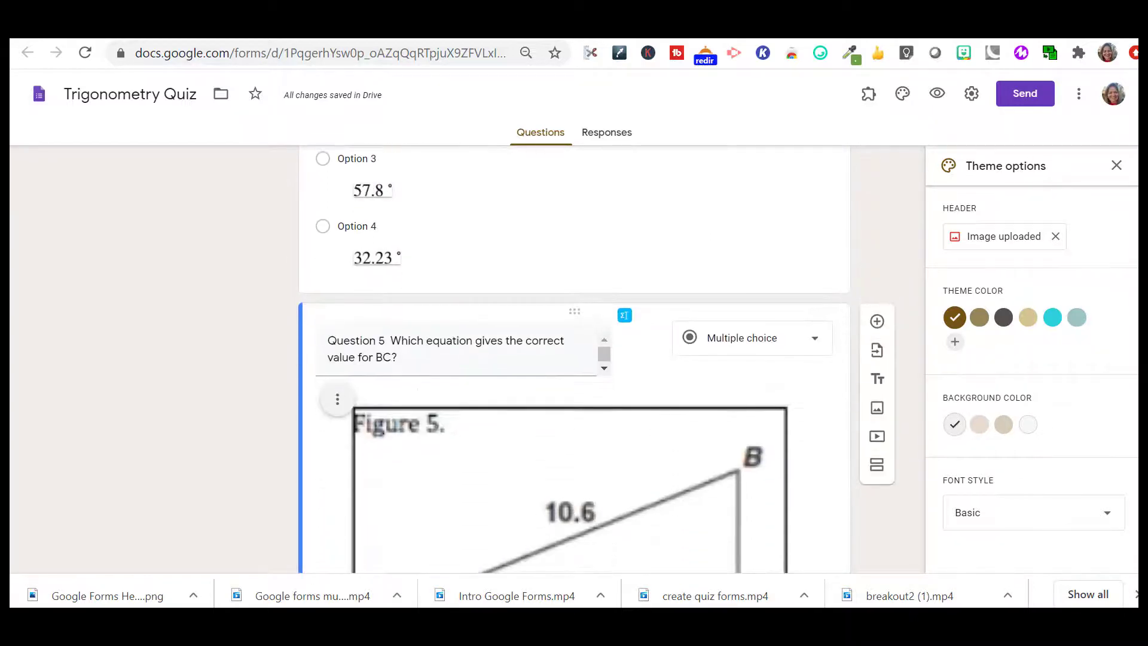
scroll(574, 359, down, 10)
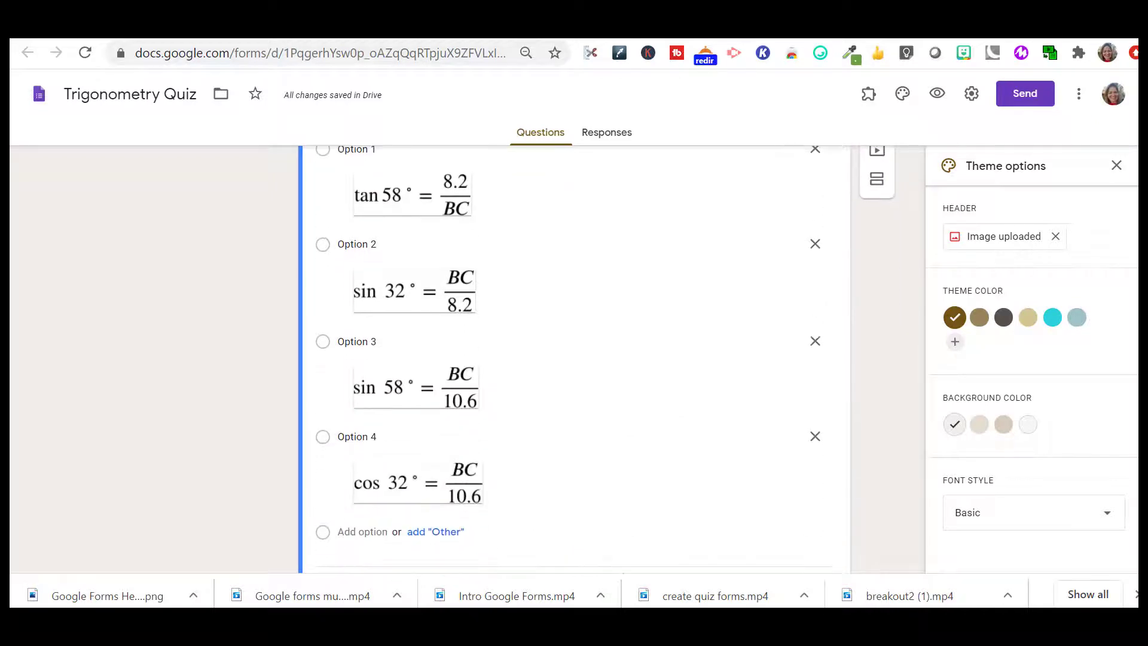
scroll(574, 359, down, 1)
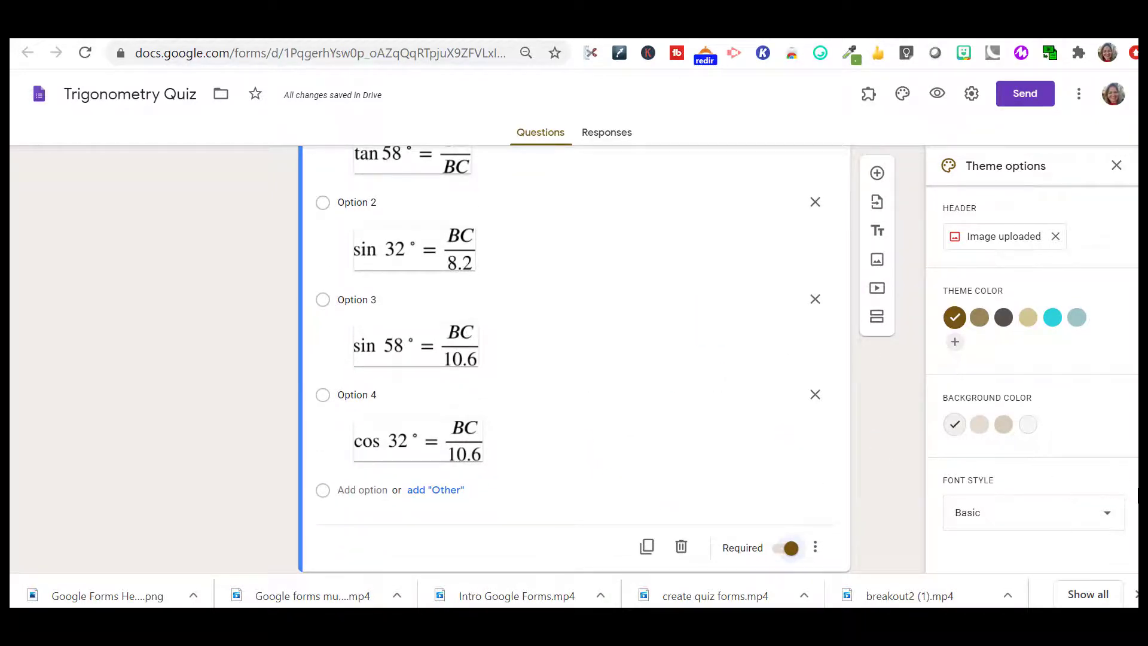
scroll(911, 478, down, 3)
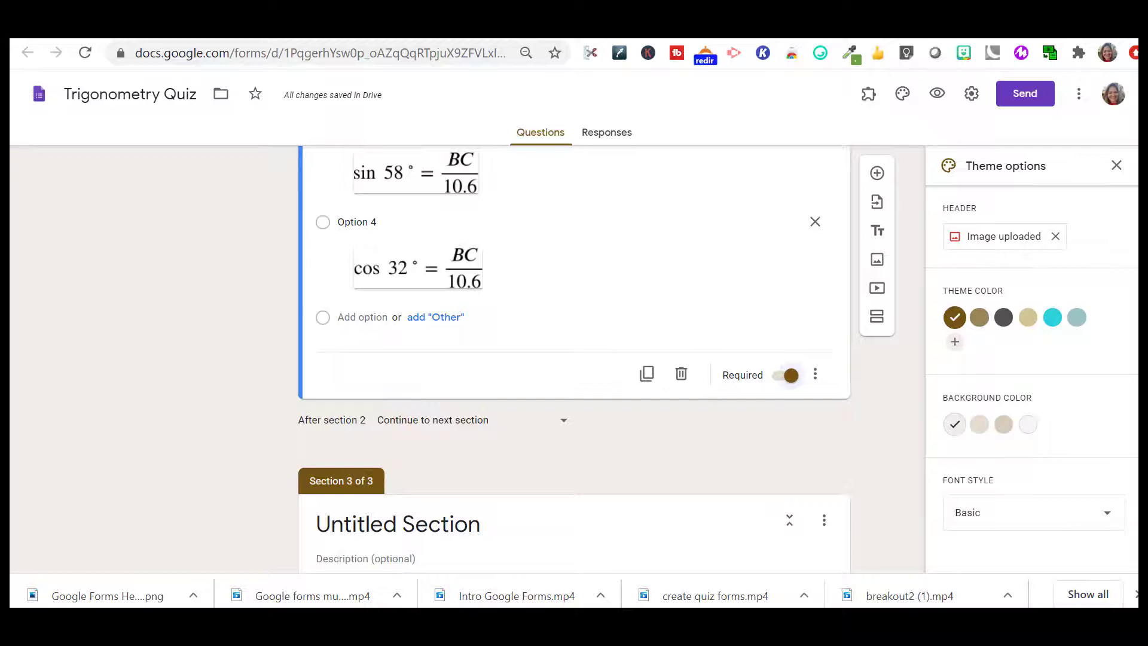
Step: Turn on 'Go to section based on answer' for Question 5
scroll(574, 359, up, 2)
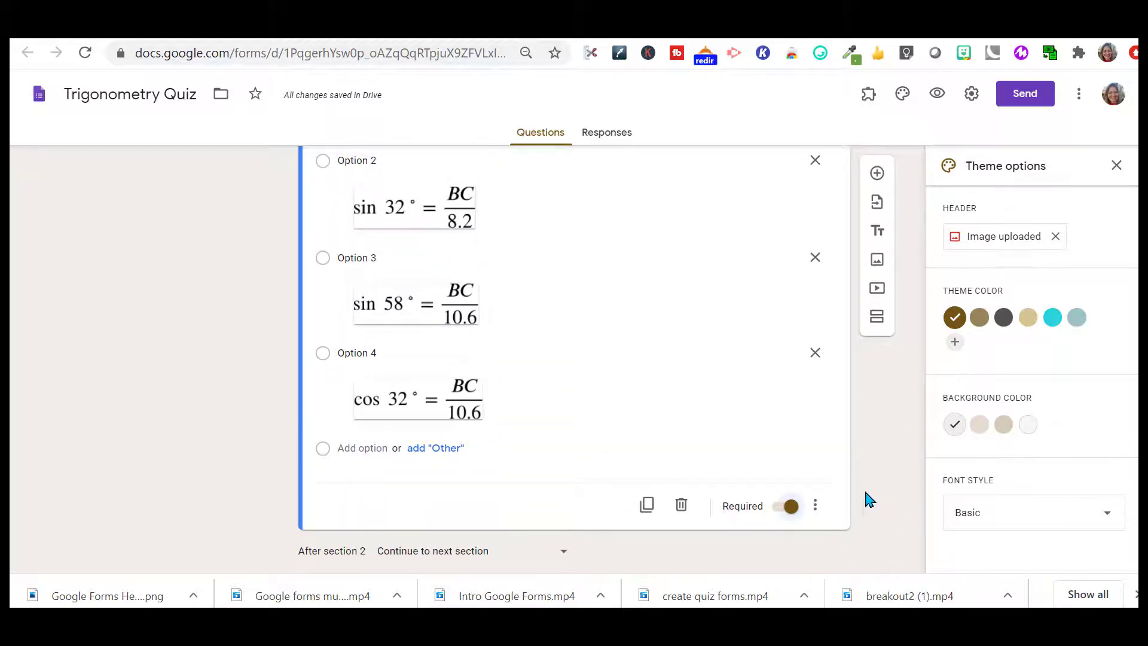
click(816, 507)
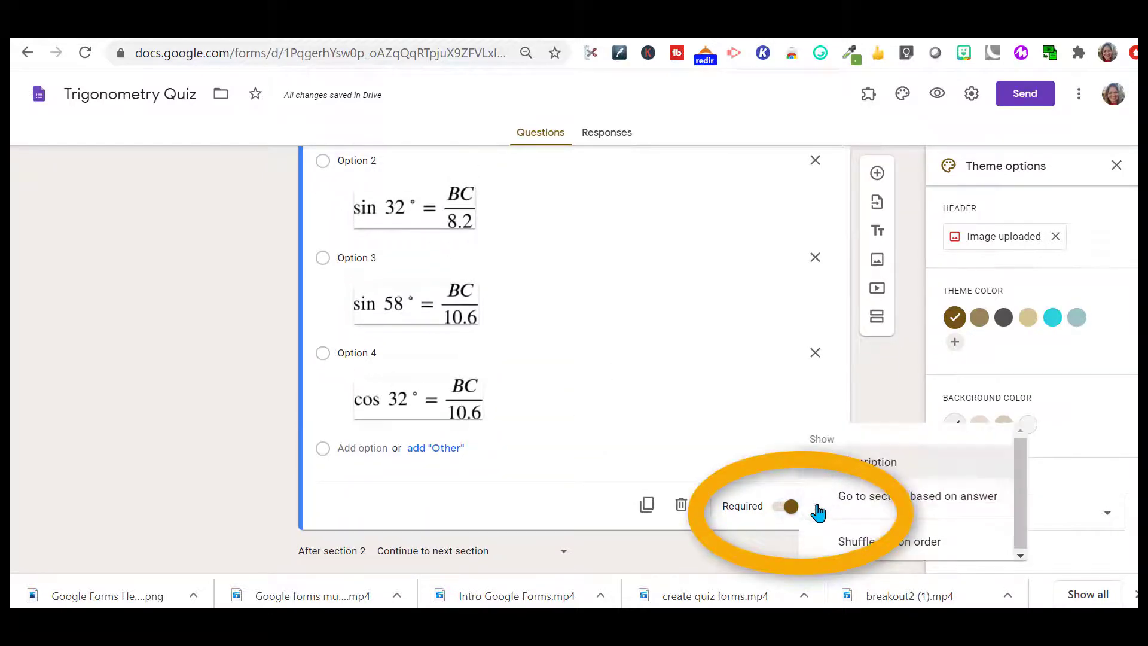
click(859, 495)
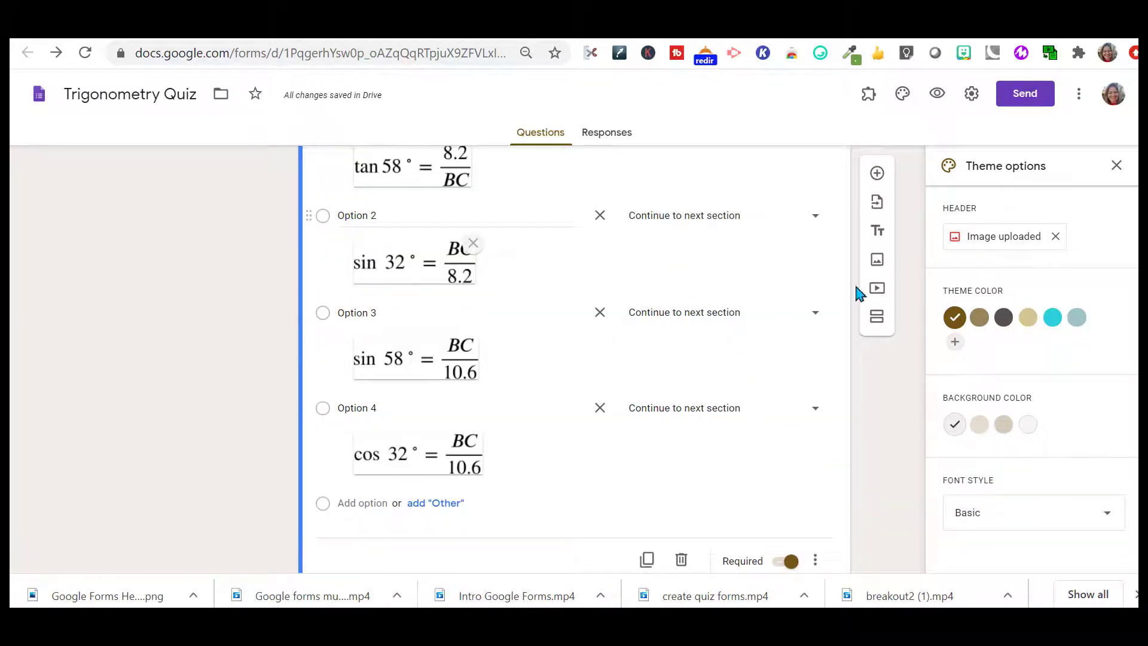
Step: Route Options 1, 2 and 3 of Question 5 to Submit form
scroll(807, 262, up, 2)
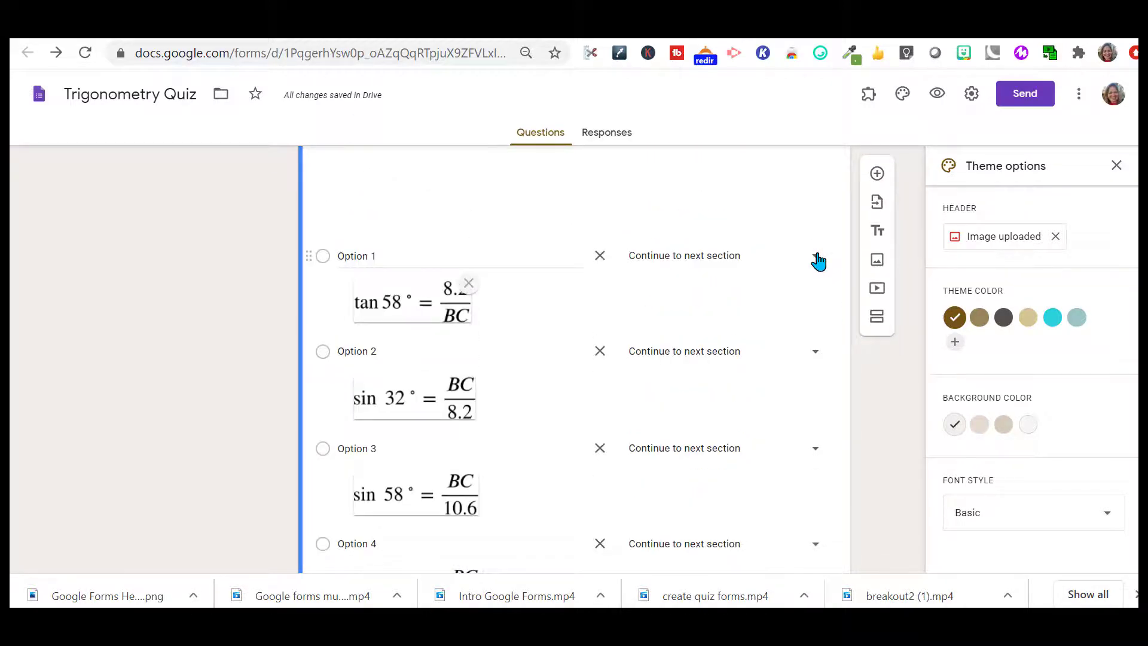
click(817, 258)
click(725, 396)
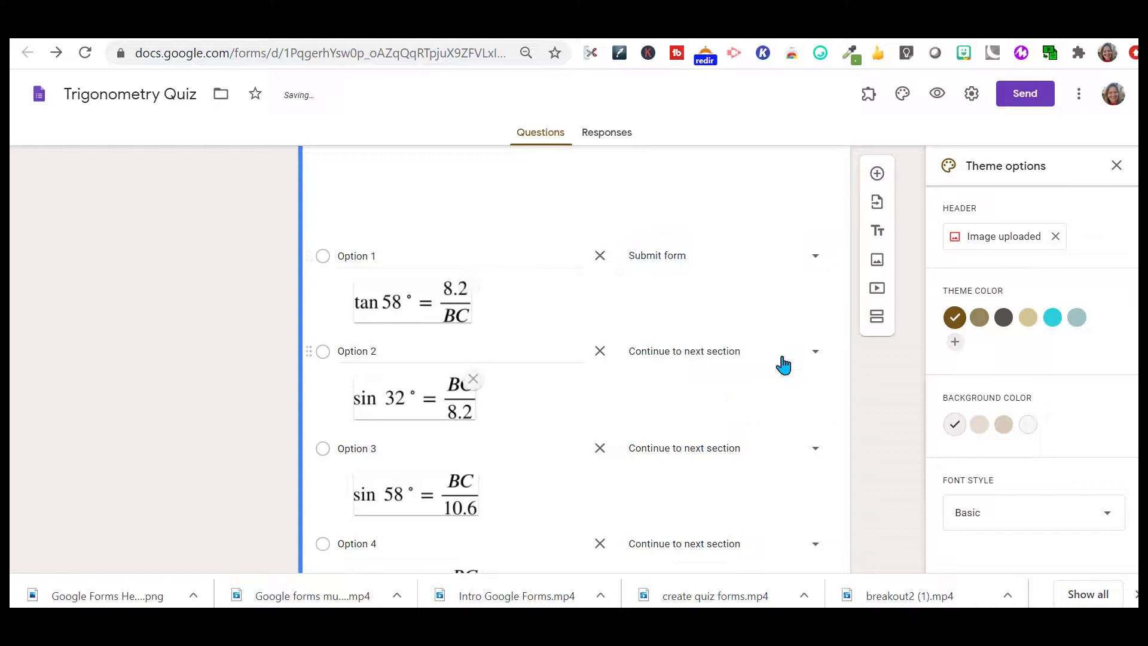
click(817, 353)
click(723, 494)
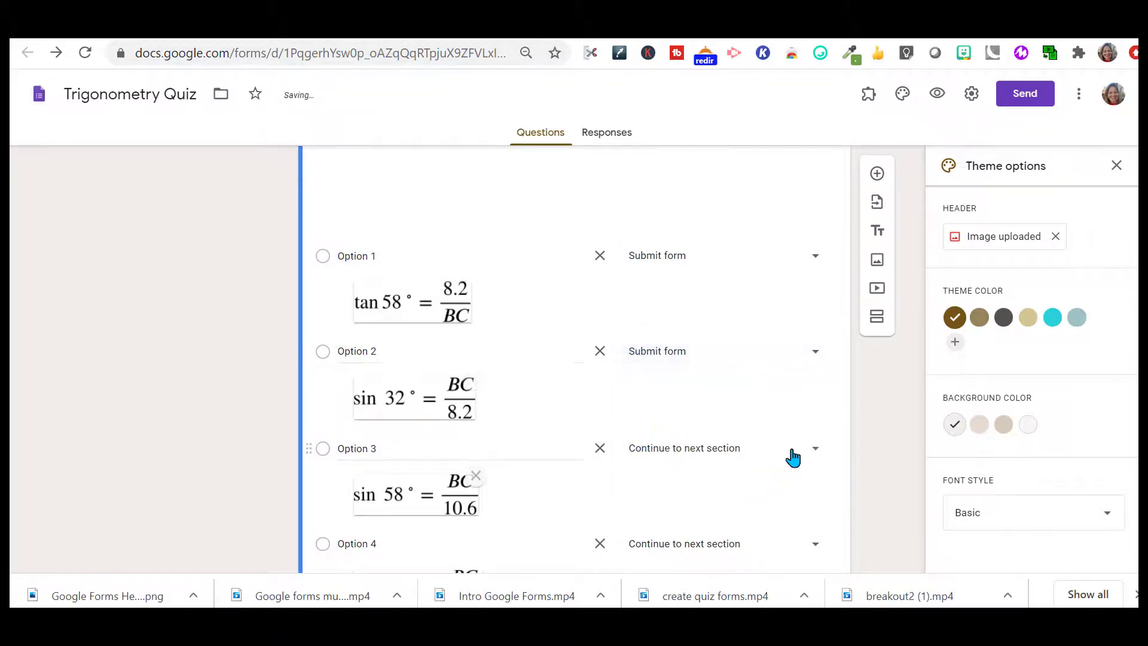
click(818, 452)
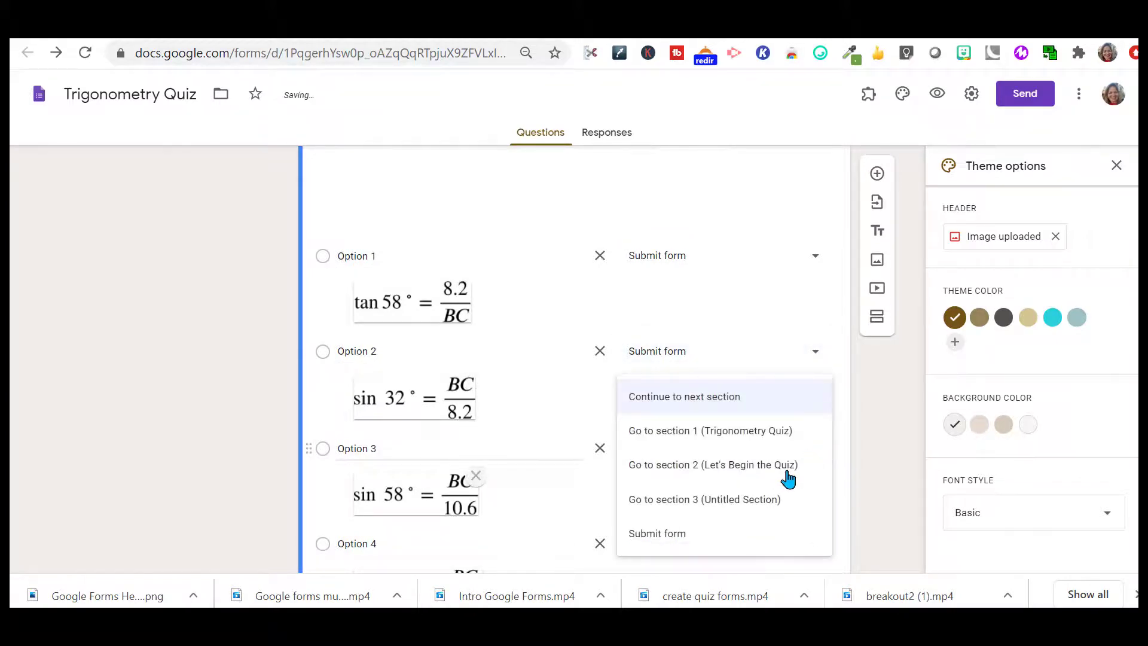
click(701, 542)
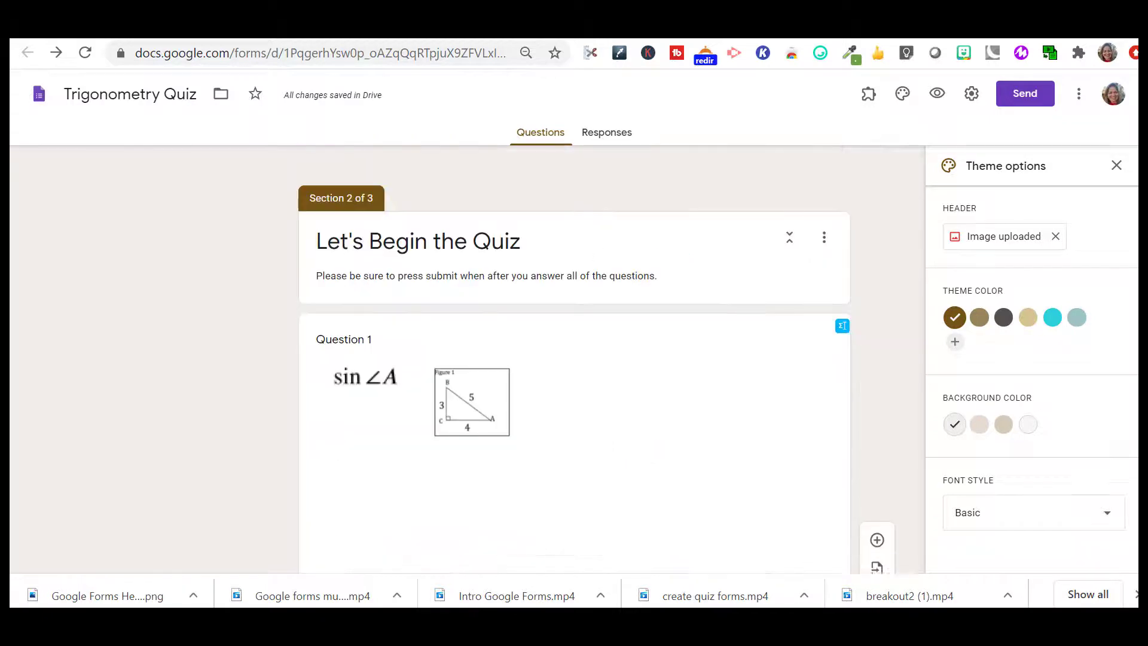
Step: Mark Question 4, 'Find the value of x' (61.9°, 28.1°, 57.8°, 32.23°), as required
scroll(574, 359, down, 2)
scroll(575, 359, down, 10)
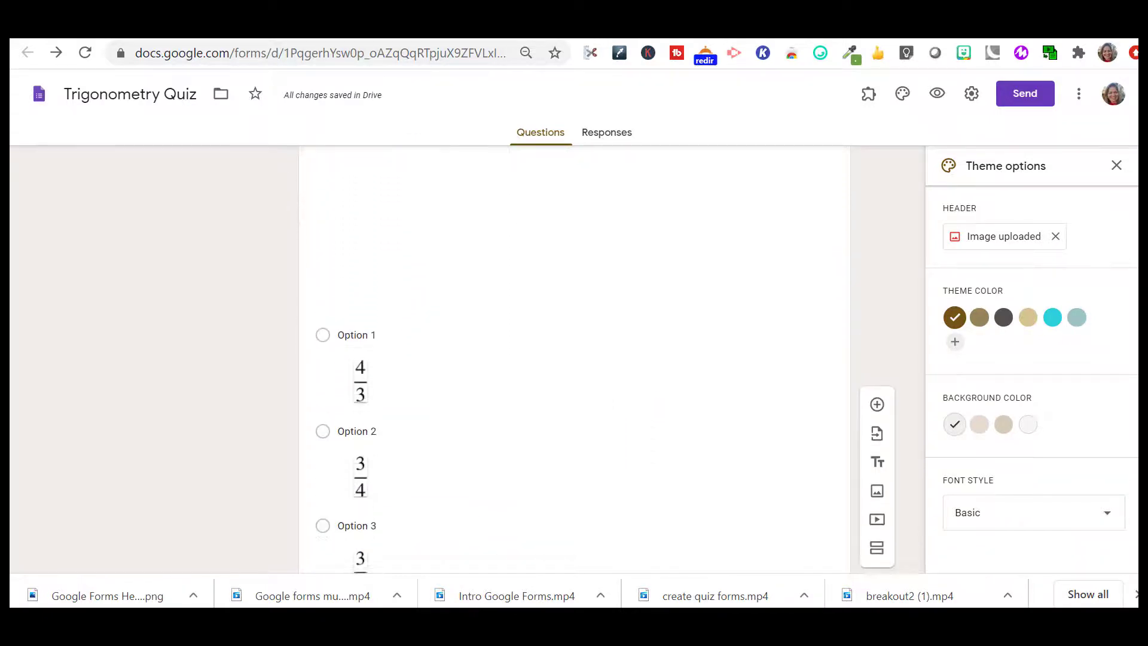
scroll(574, 359, down, 10)
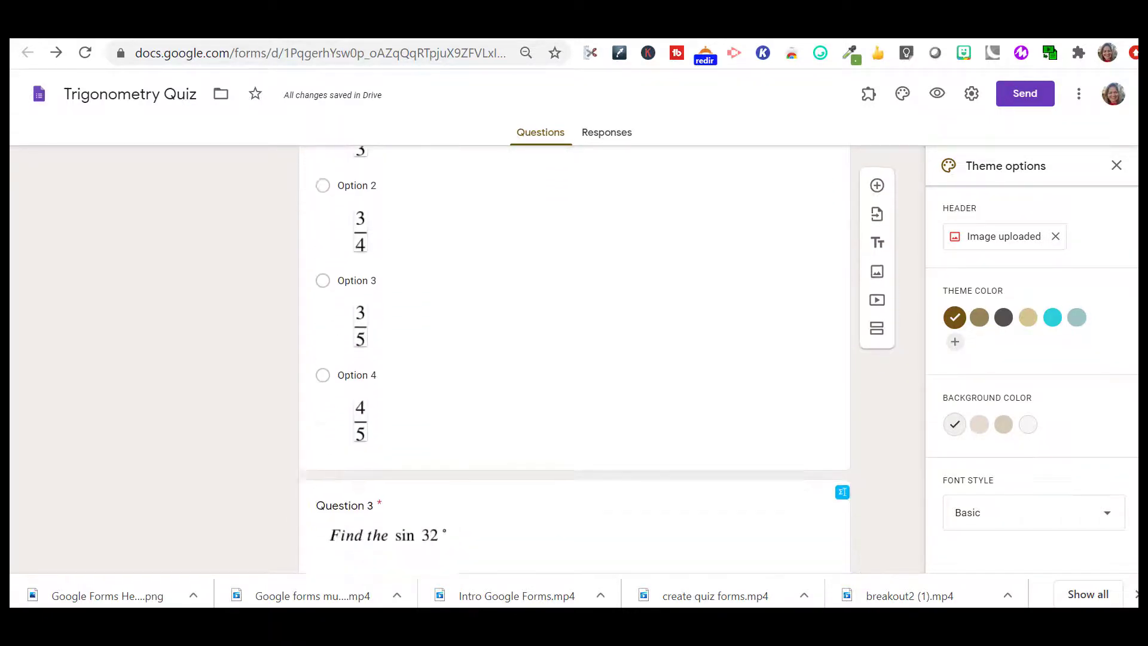
scroll(574, 359, down, 10)
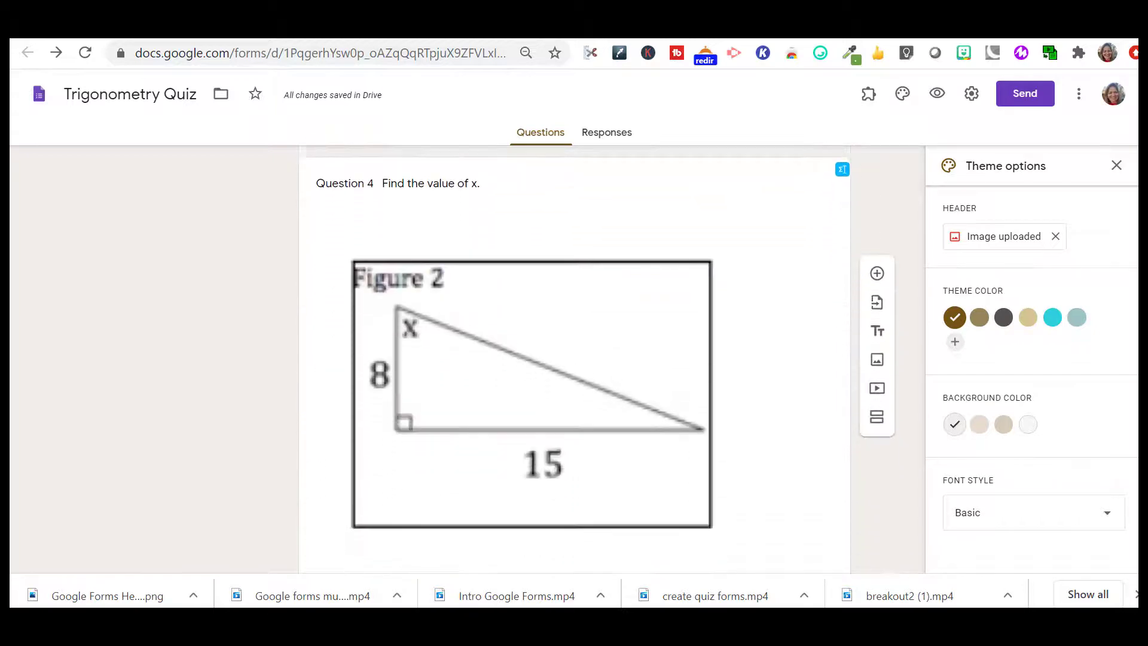
click(722, 357)
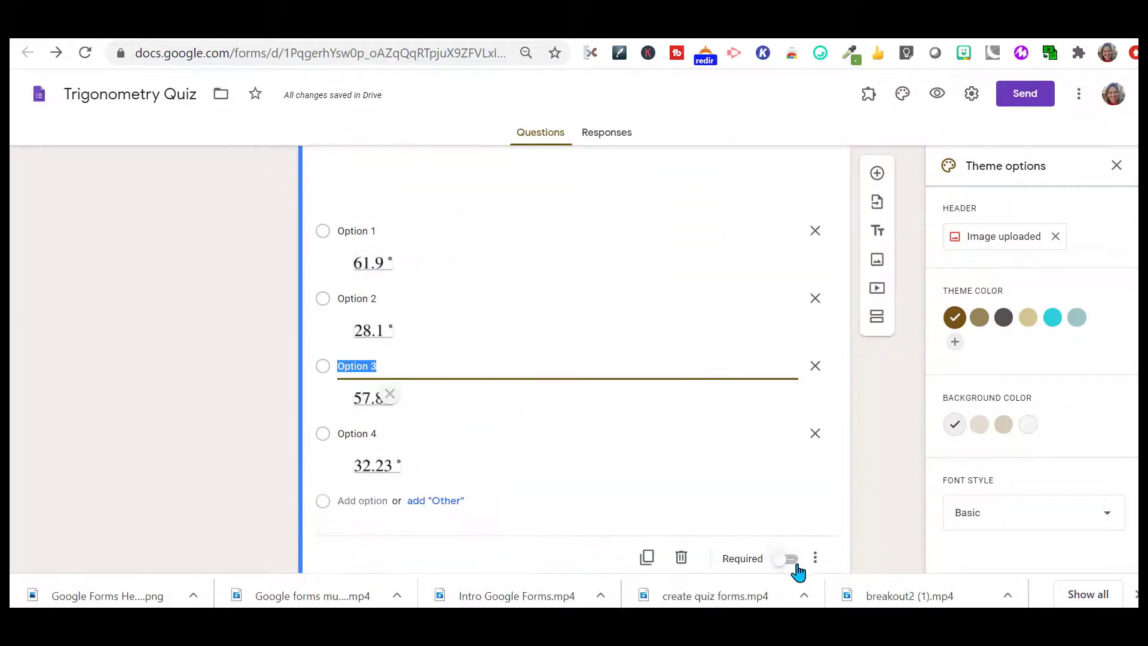
click(800, 564)
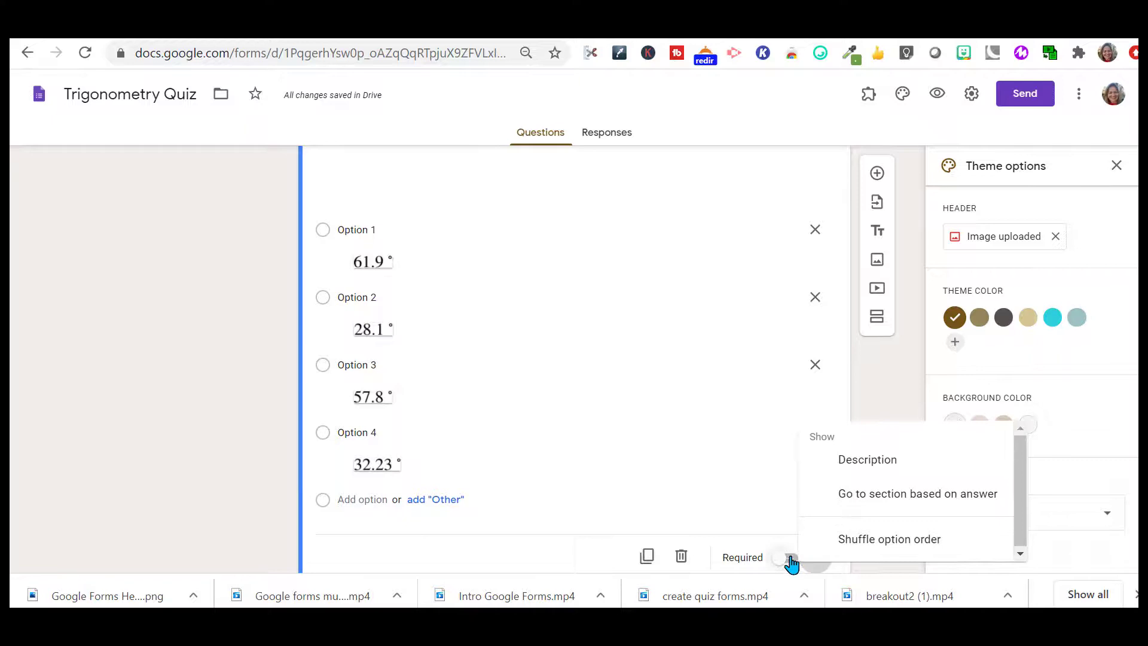
click(791, 560)
click(790, 558)
scroll(574, 358, down, 9)
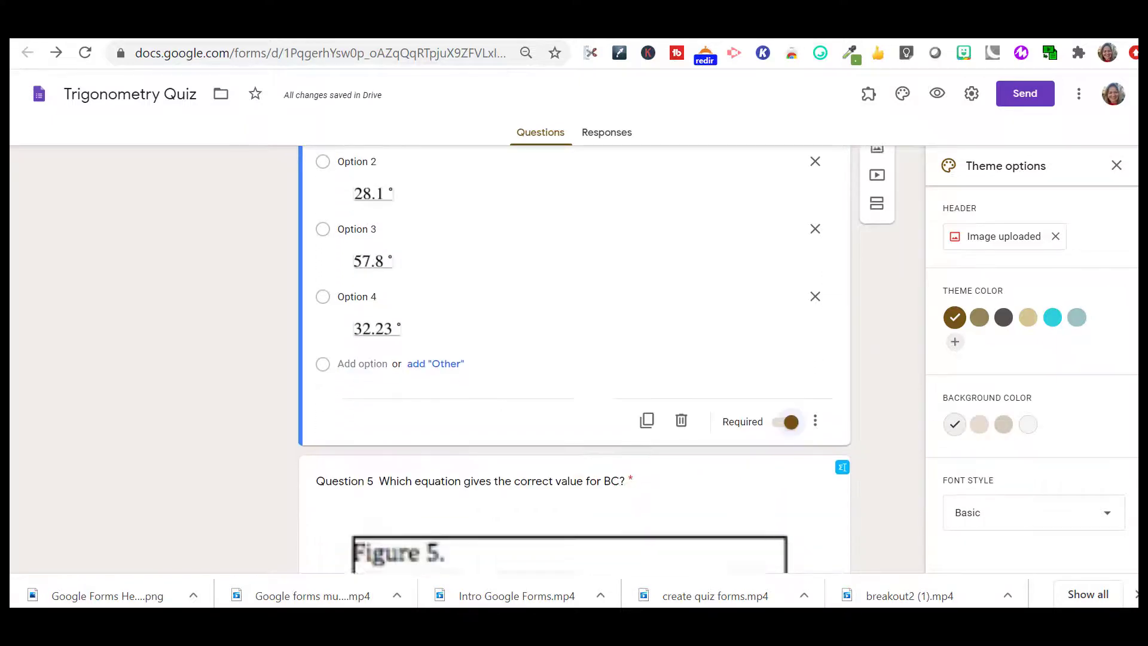
scroll(574, 359, down, 8)
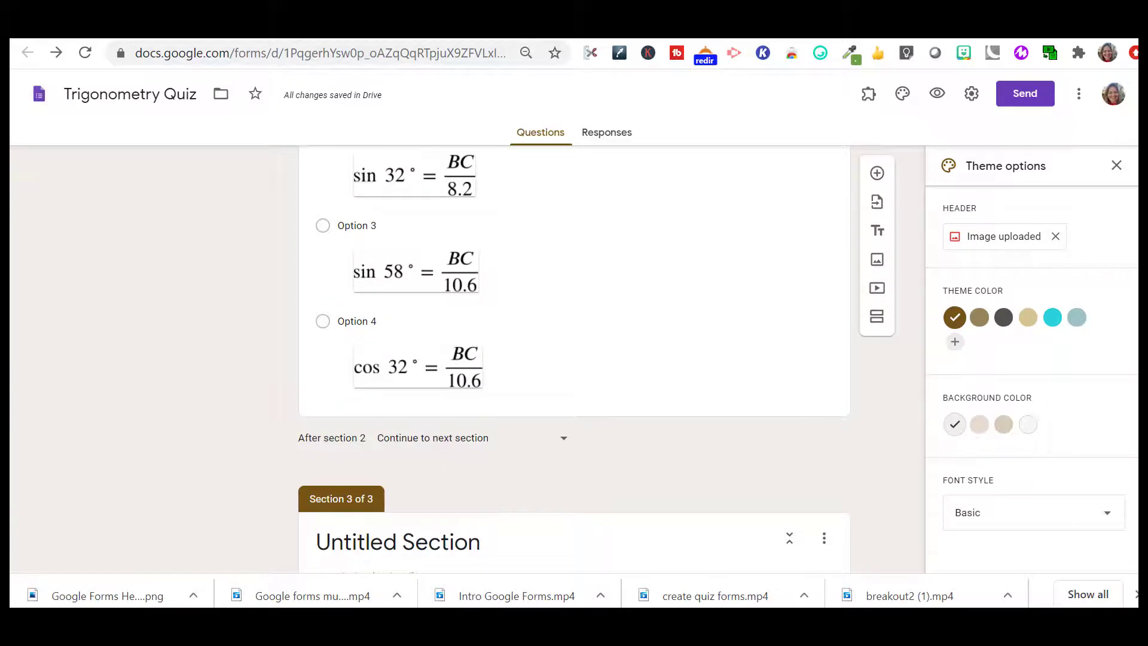
scroll(574, 359, down, 1)
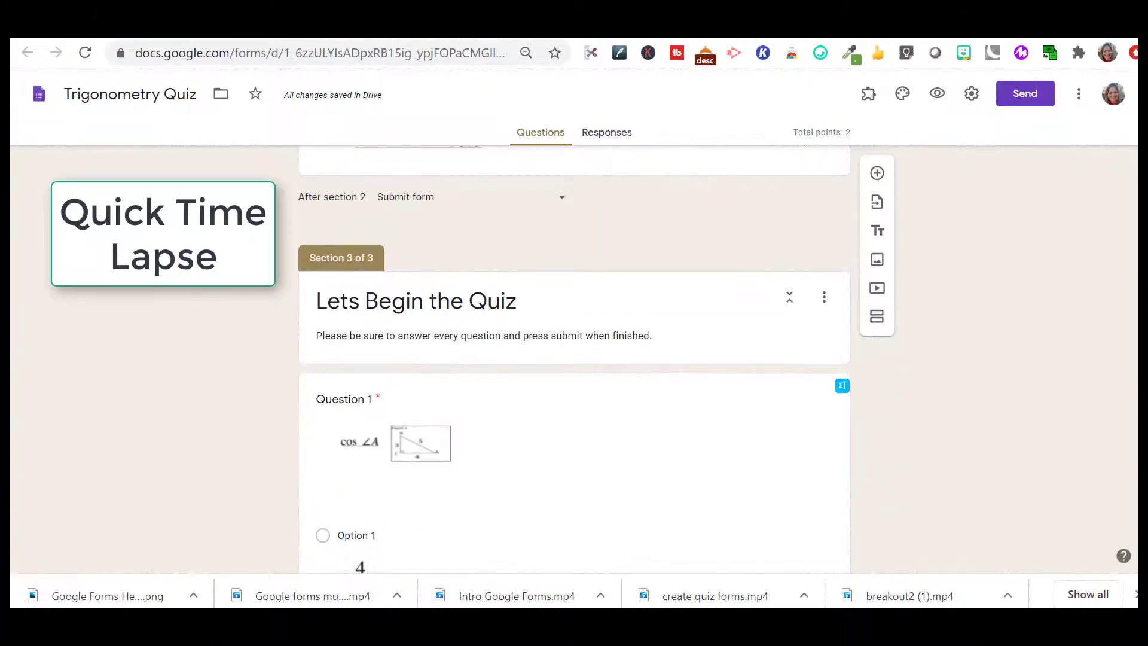
scroll(575, 358, down, 10)
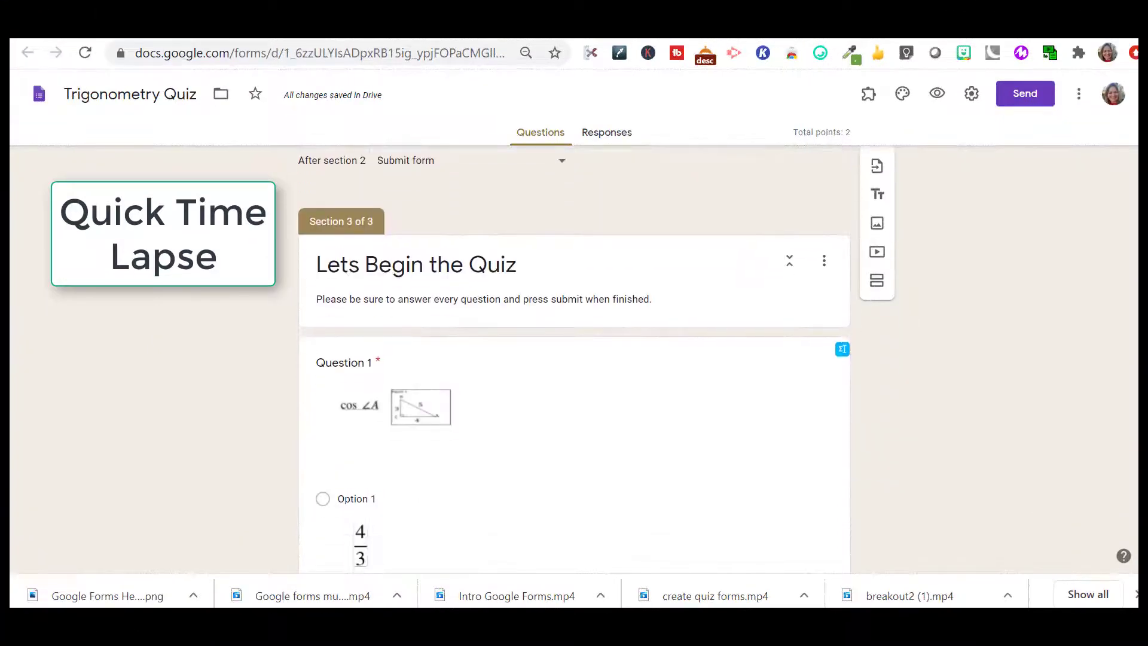
scroll(574, 359, down, 15)
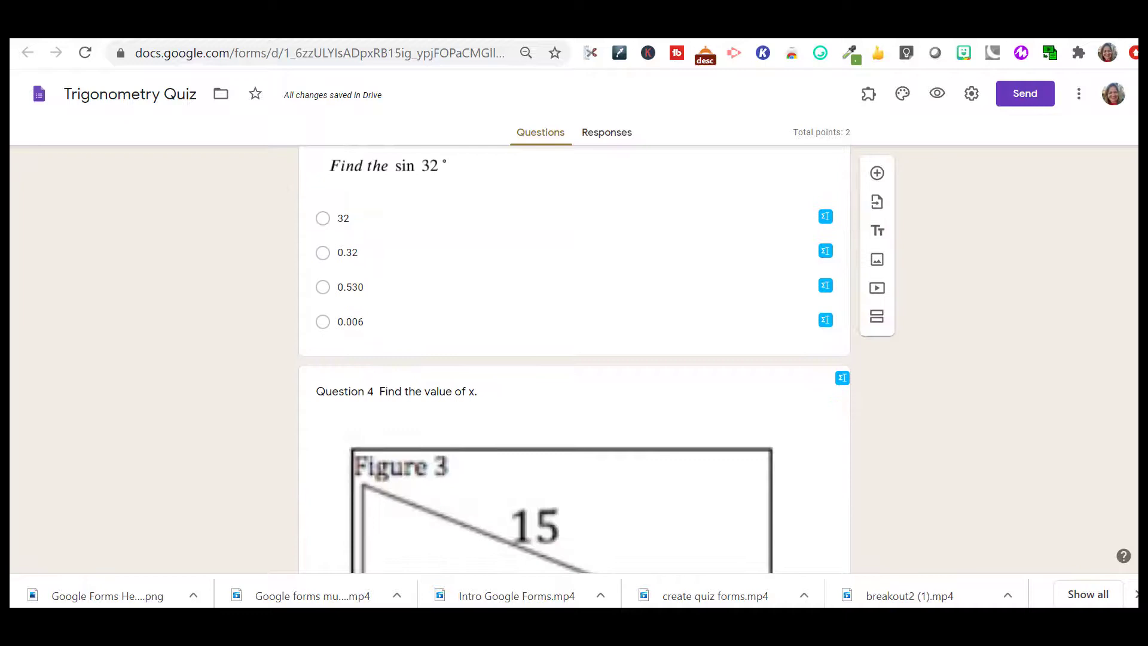
scroll(574, 359, down, 7)
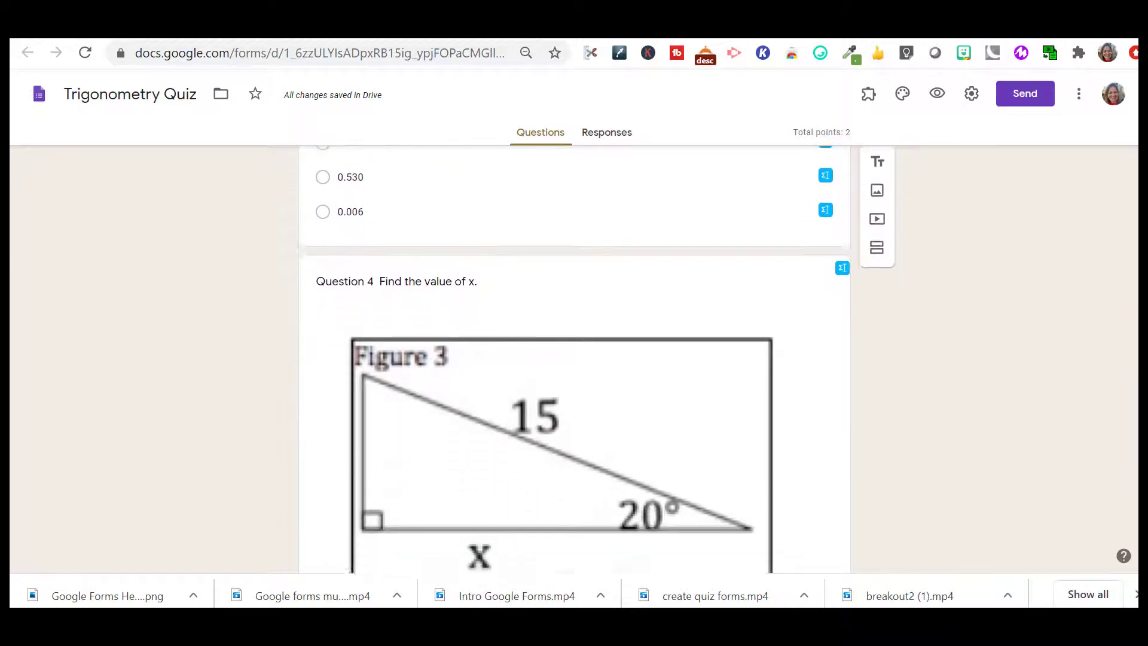
scroll(574, 359, down, 12)
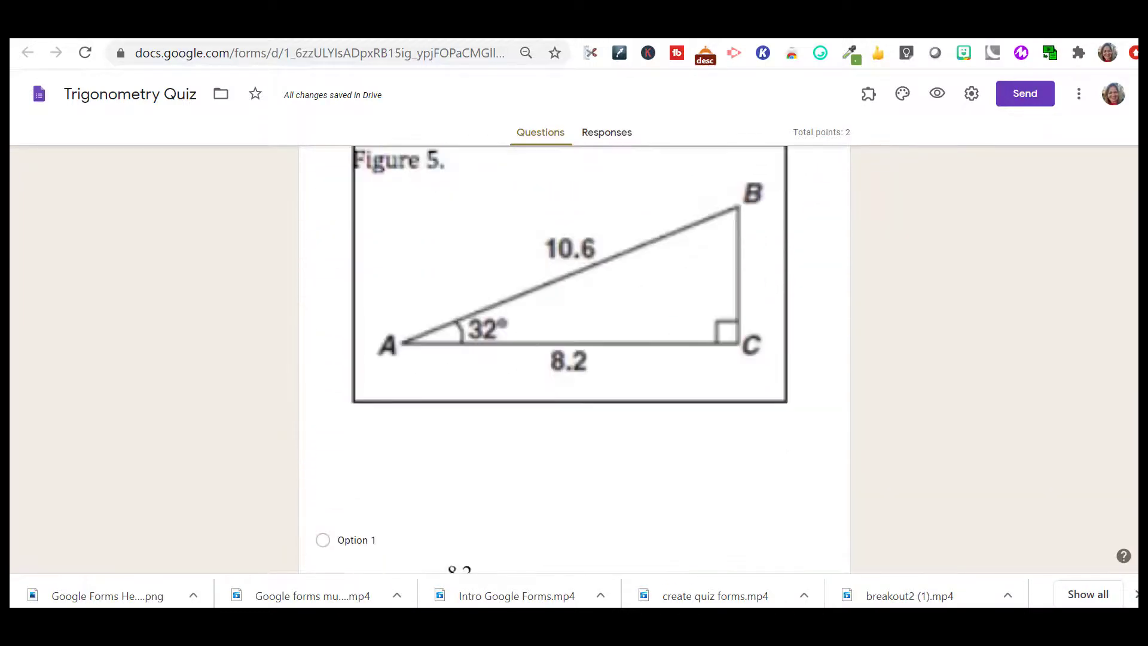
scroll(926, 310, down, 3)
scroll(925, 311, up, 1)
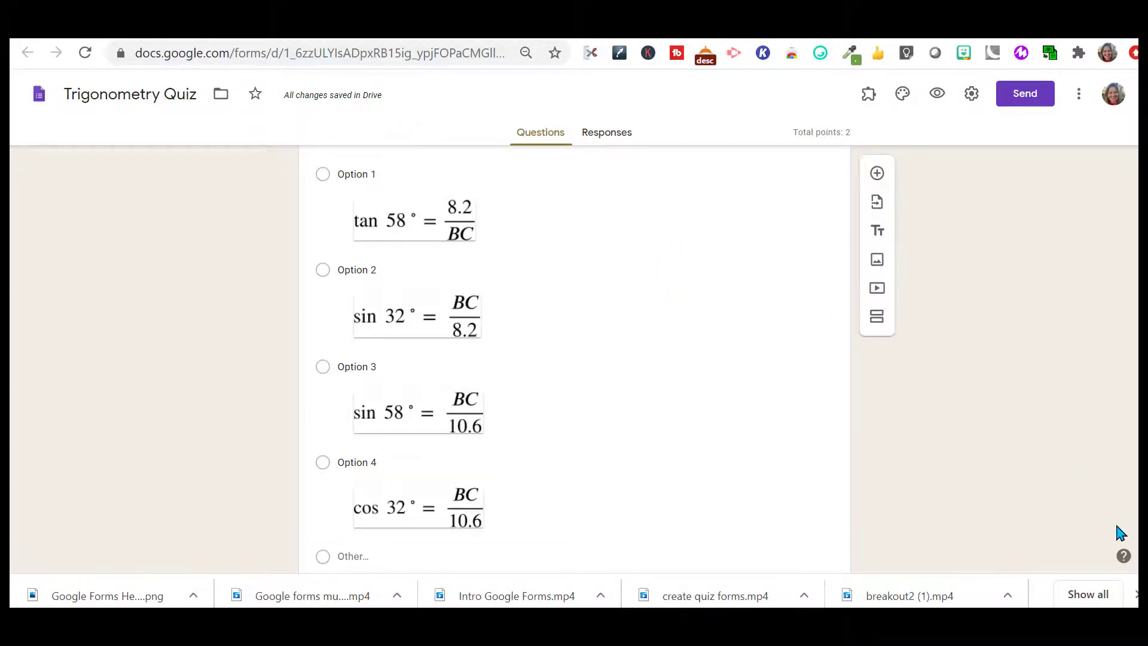
scroll(869, 500, down, 1)
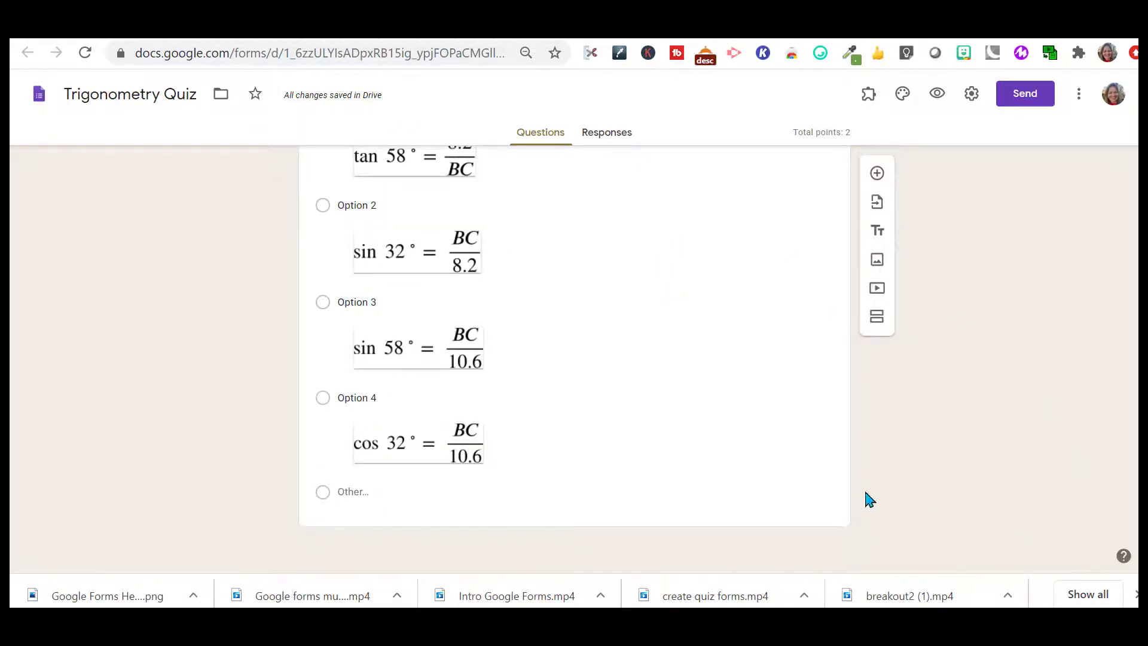
click(663, 390)
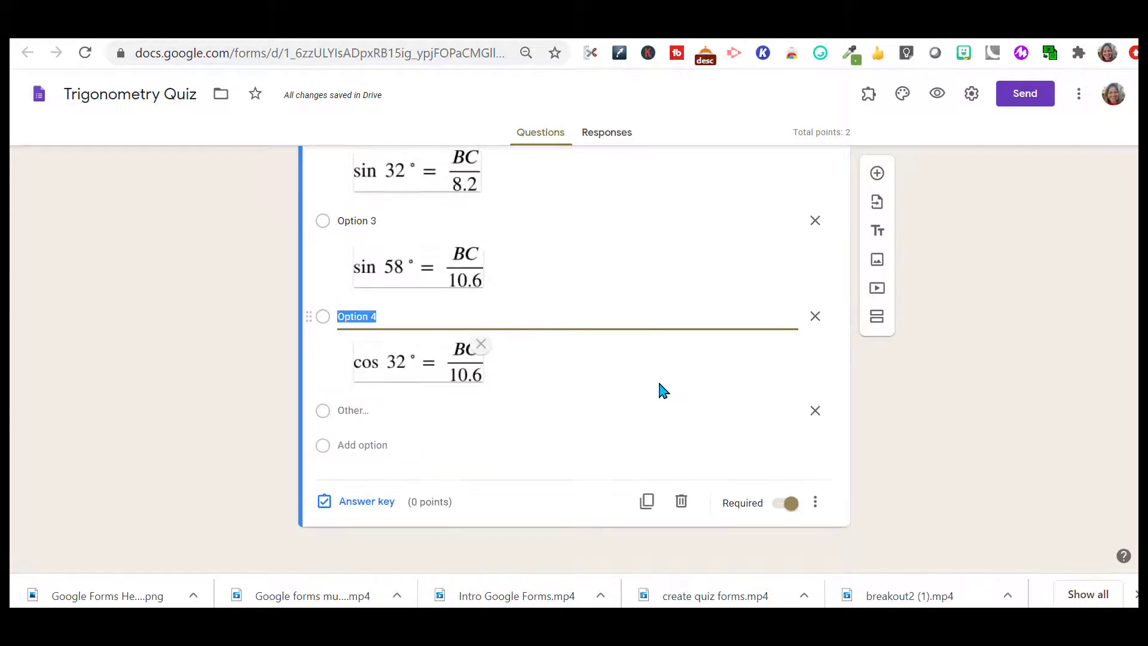
click(814, 505)
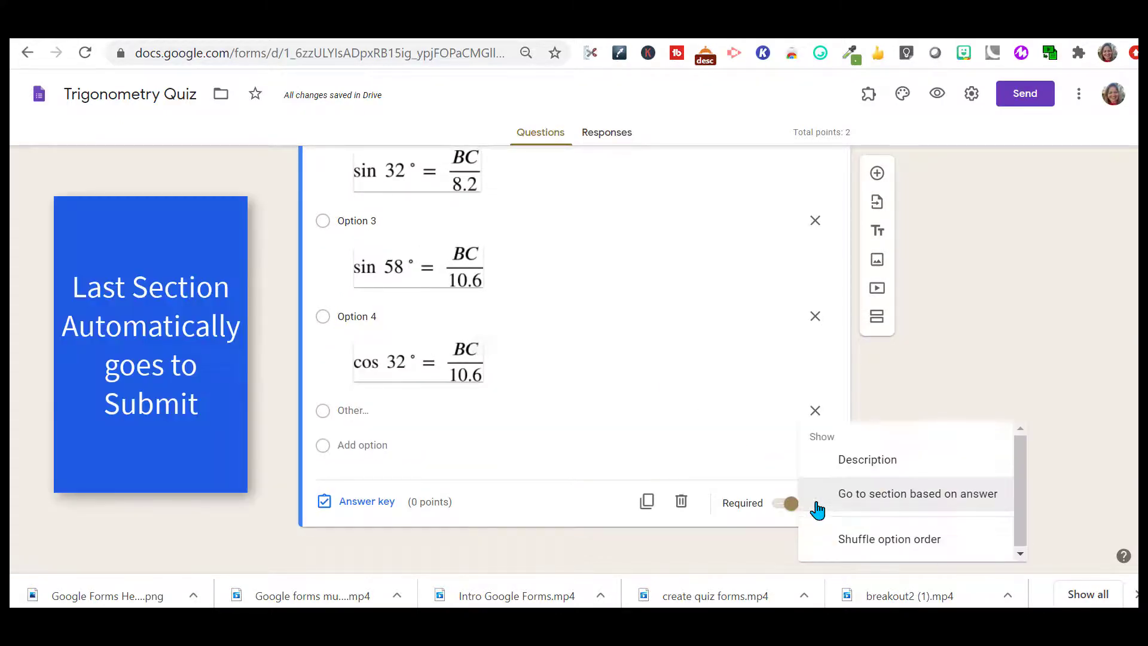
click(750, 438)
scroll(748, 436, up, 10)
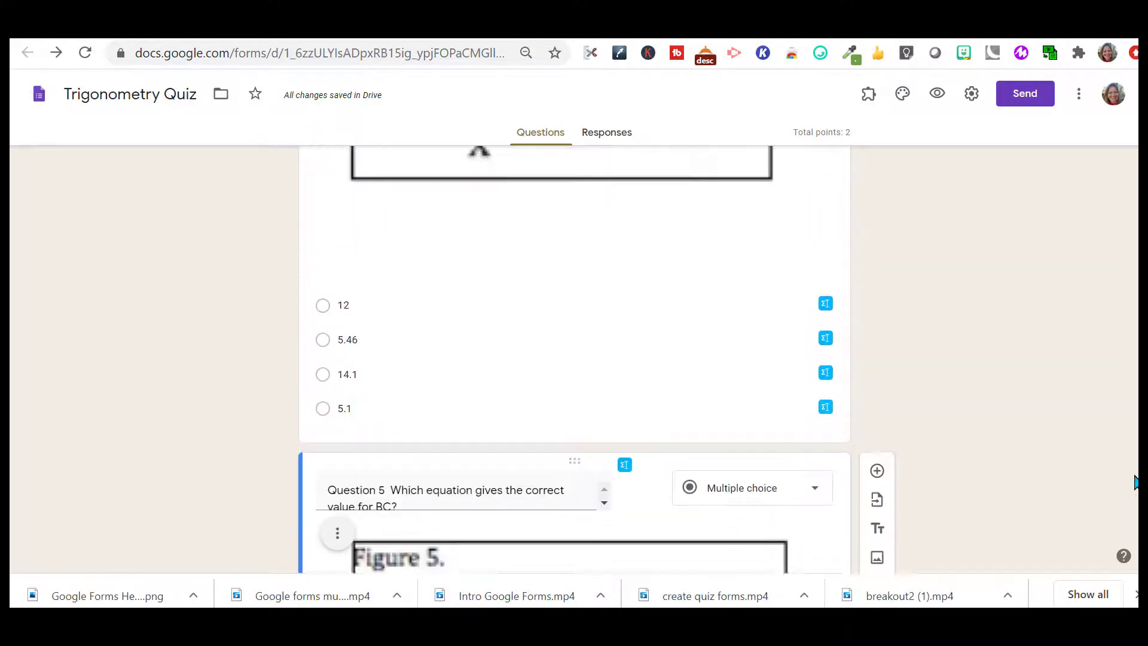
scroll(1134, 481, up, 15)
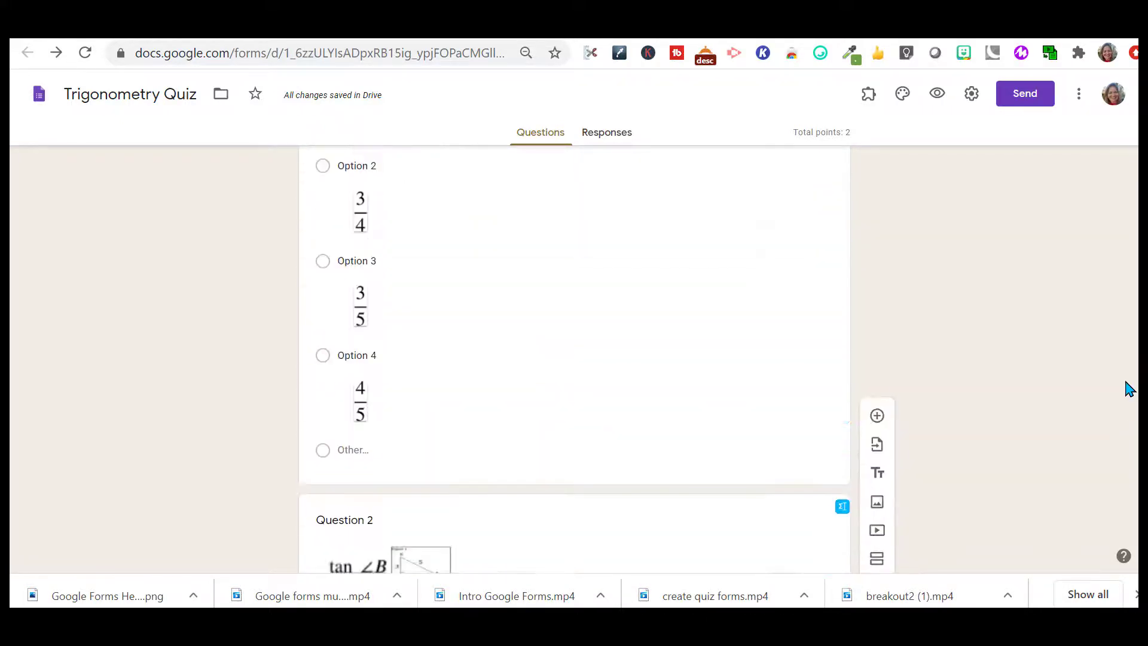
scroll(1130, 389, up, 12)
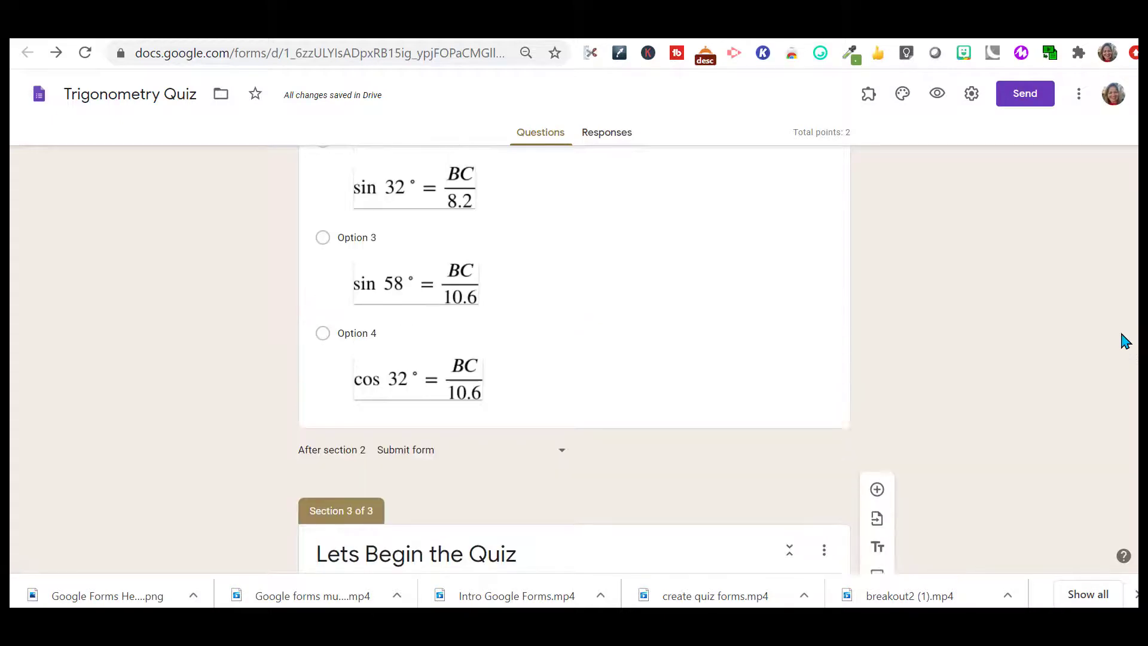
scroll(1124, 335, up, 10)
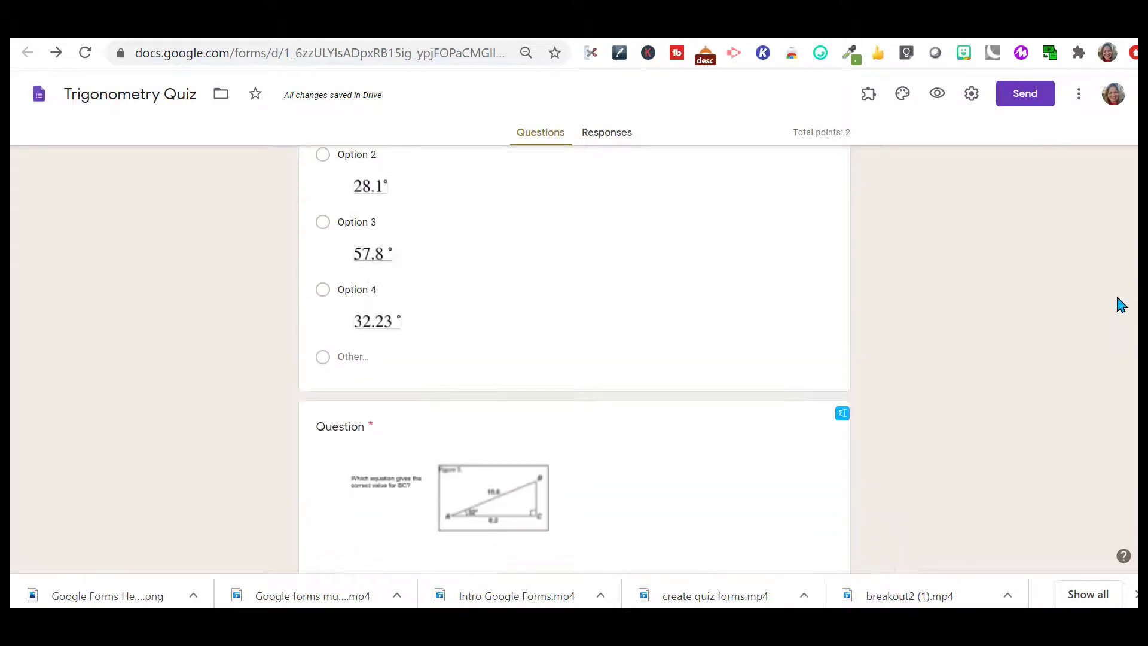
scroll(1121, 288, down, 20)
scroll(1119, 269, up, 6)
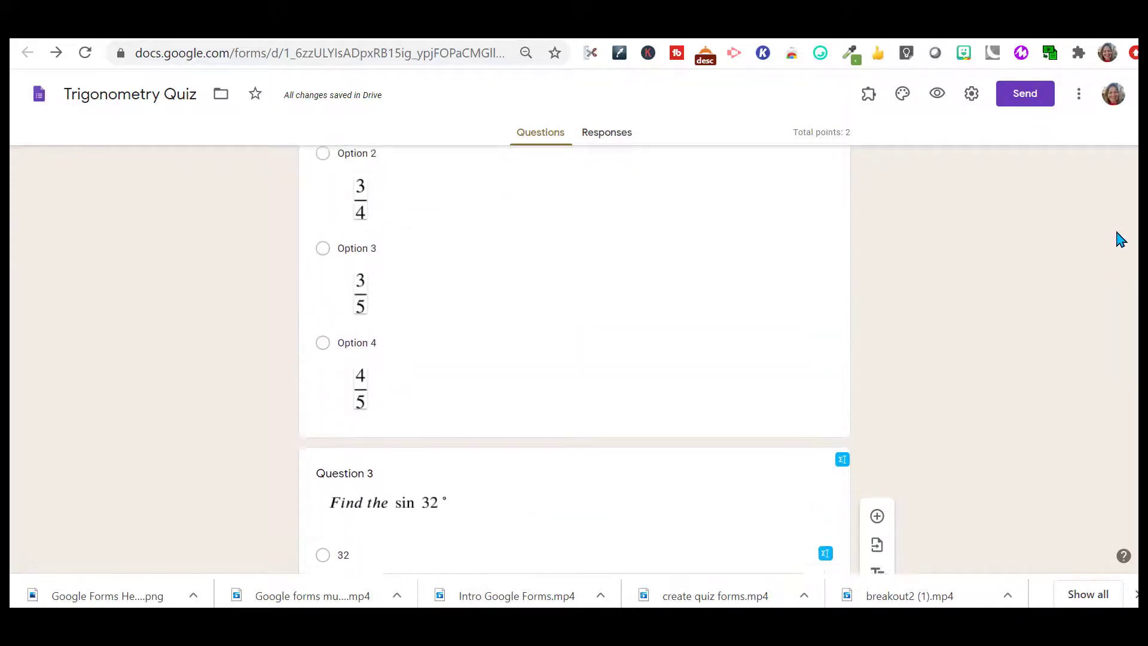
scroll(1121, 240, down, 1)
scroll(1119, 228, up, 10)
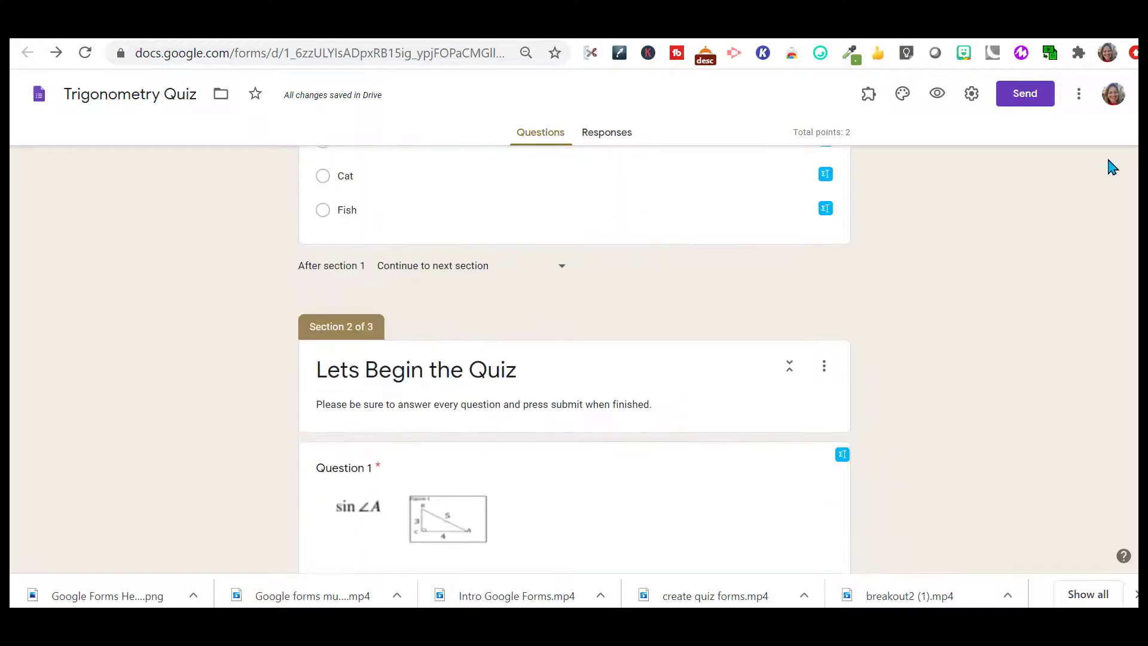
scroll(1107, 166, up, 4)
Step: Make the pet question required and enable 'Go to section based on answer'
click(736, 388)
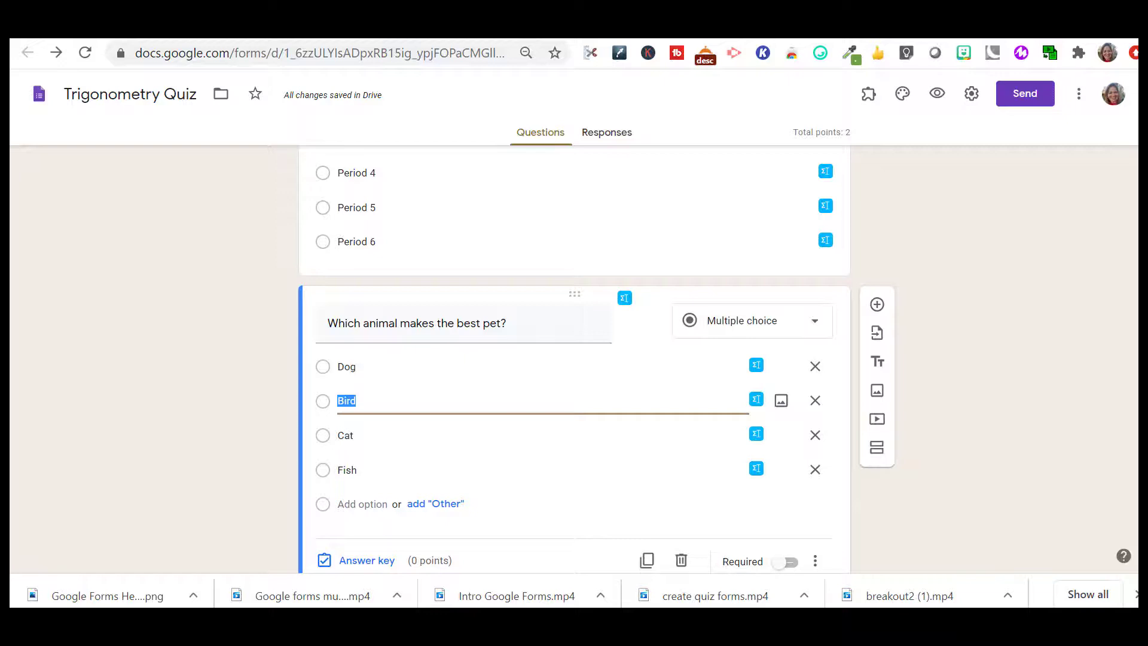
scroll(574, 359, down, 2)
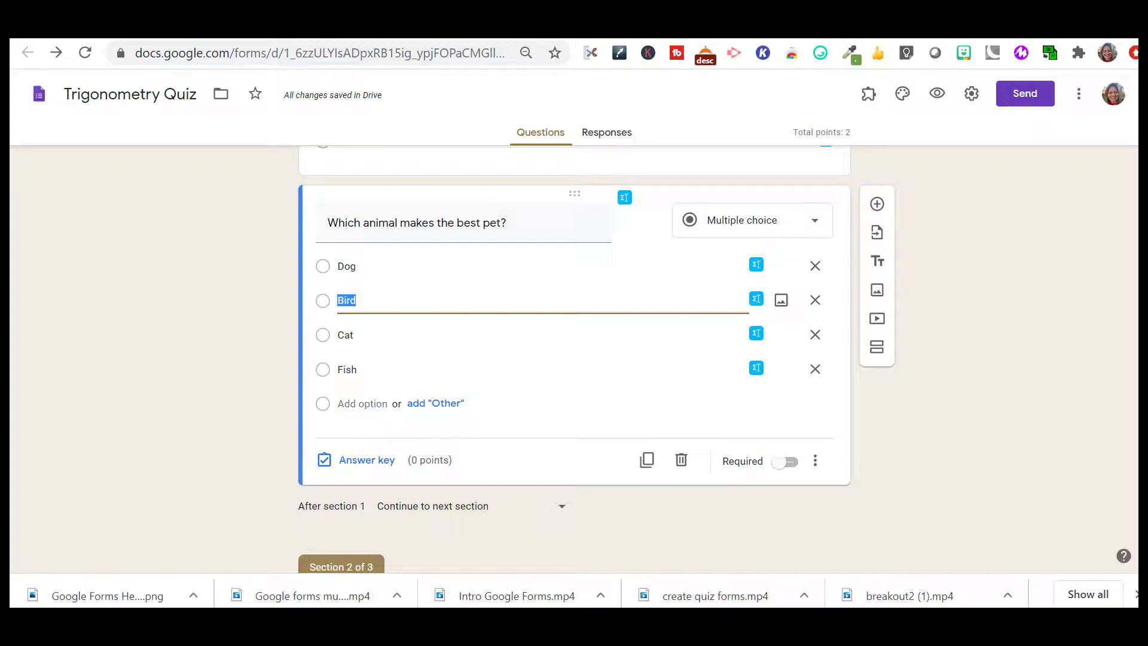
click(804, 463)
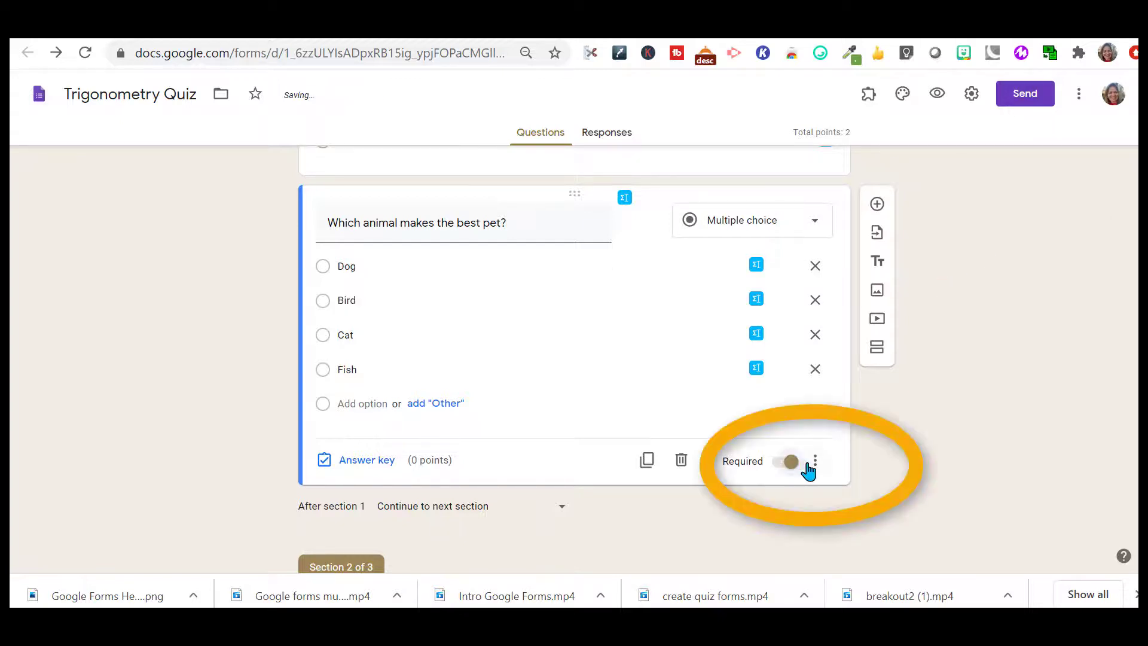
click(815, 465)
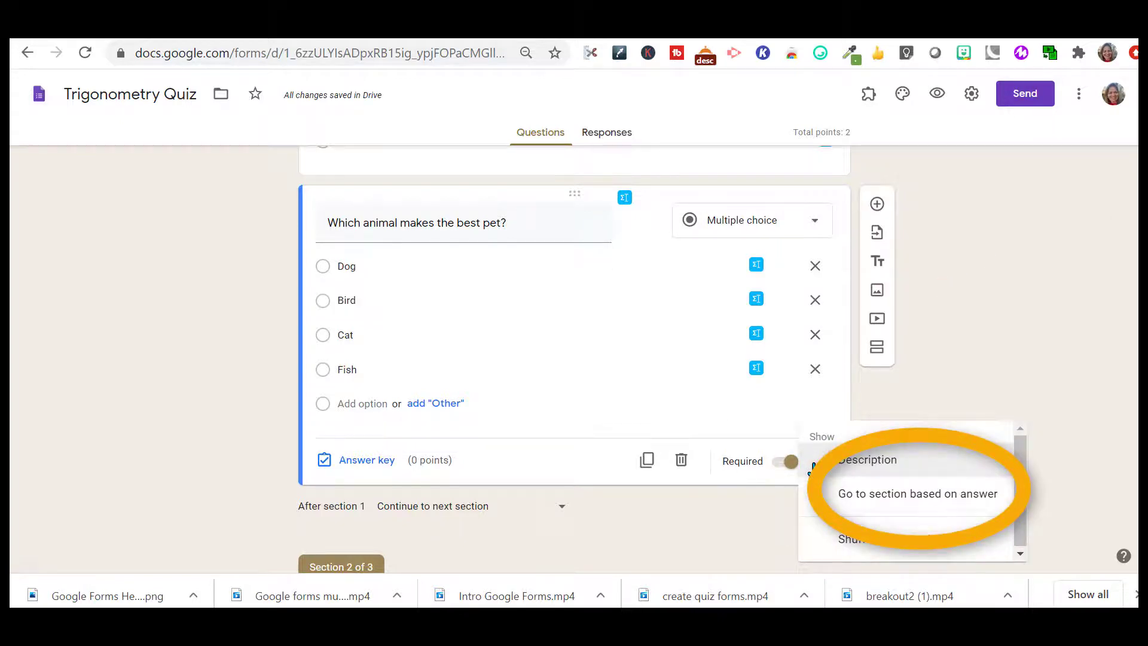
click(856, 494)
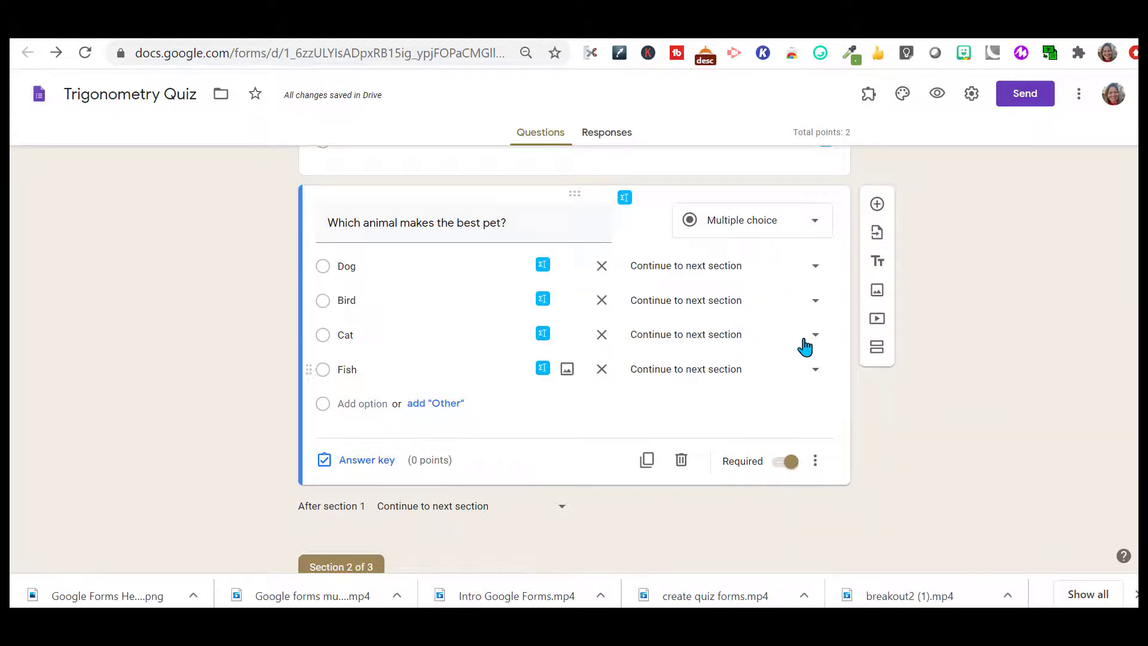
Step: Route Dog and Bird answers to section 2 and Cat answers to section 3
click(817, 268)
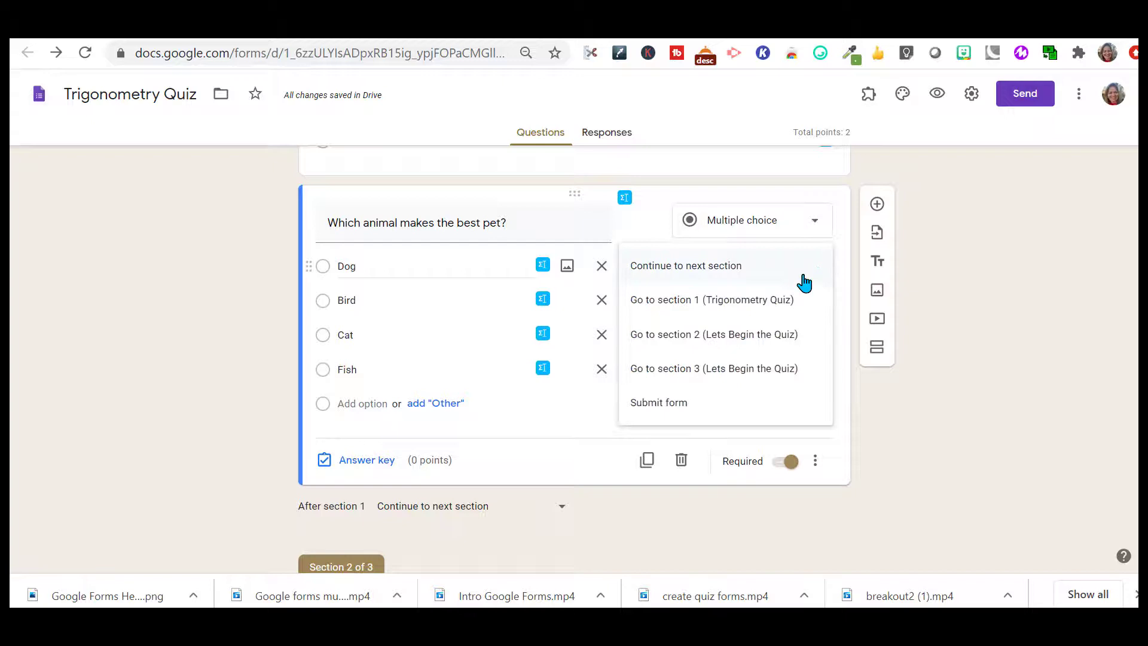
click(747, 345)
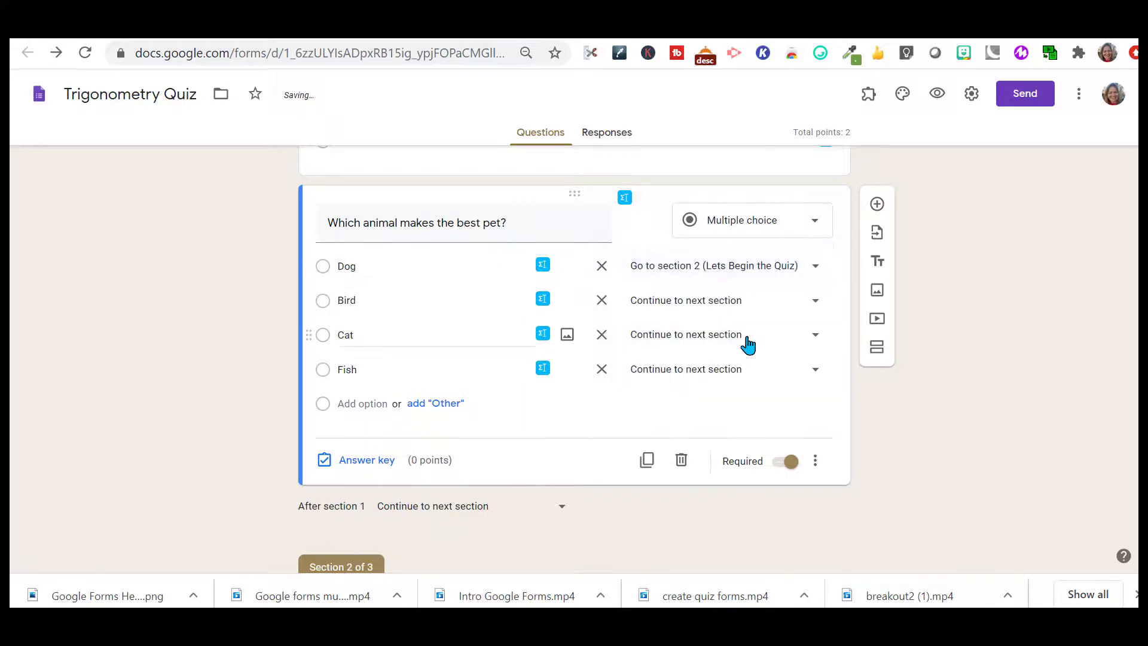
click(816, 302)
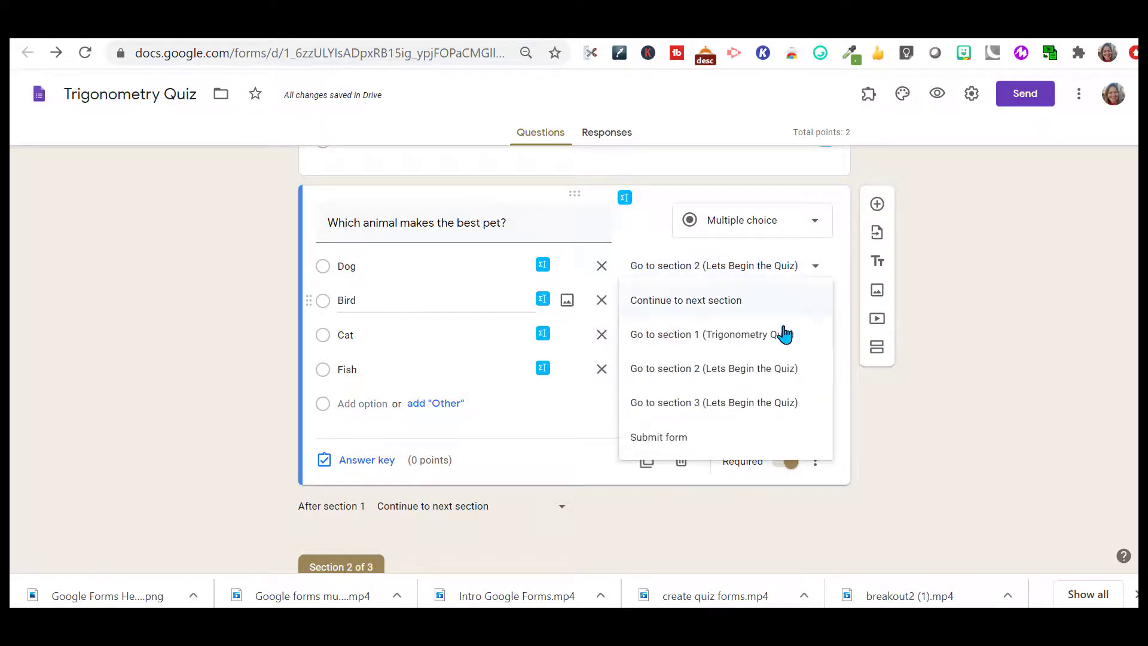
click(760, 371)
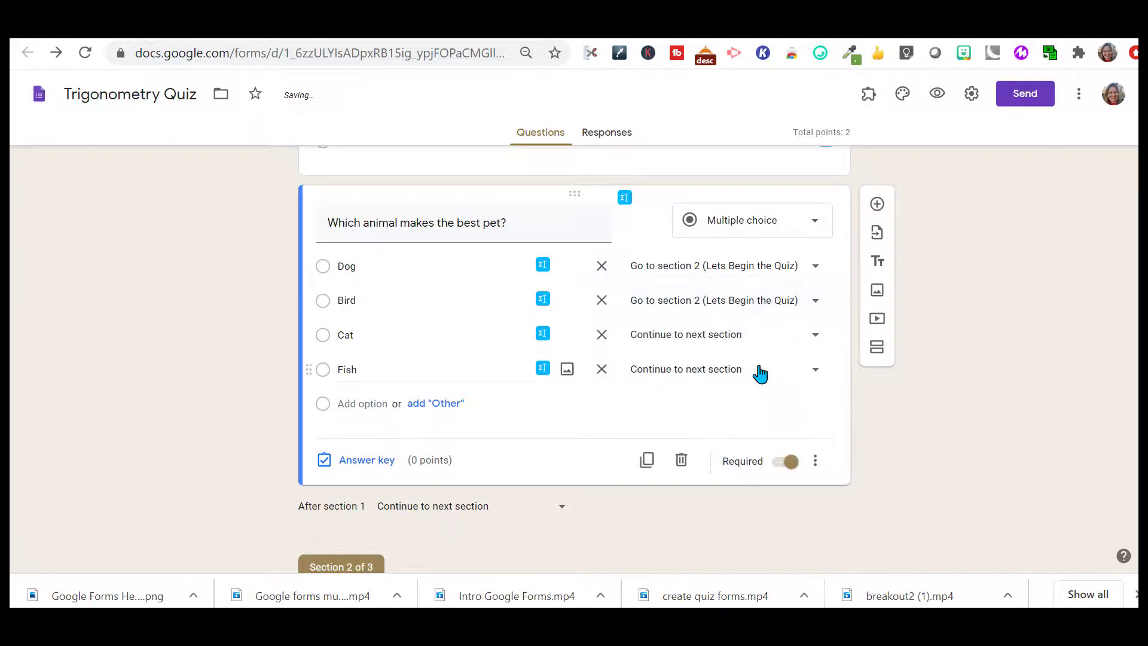
click(818, 336)
click(761, 438)
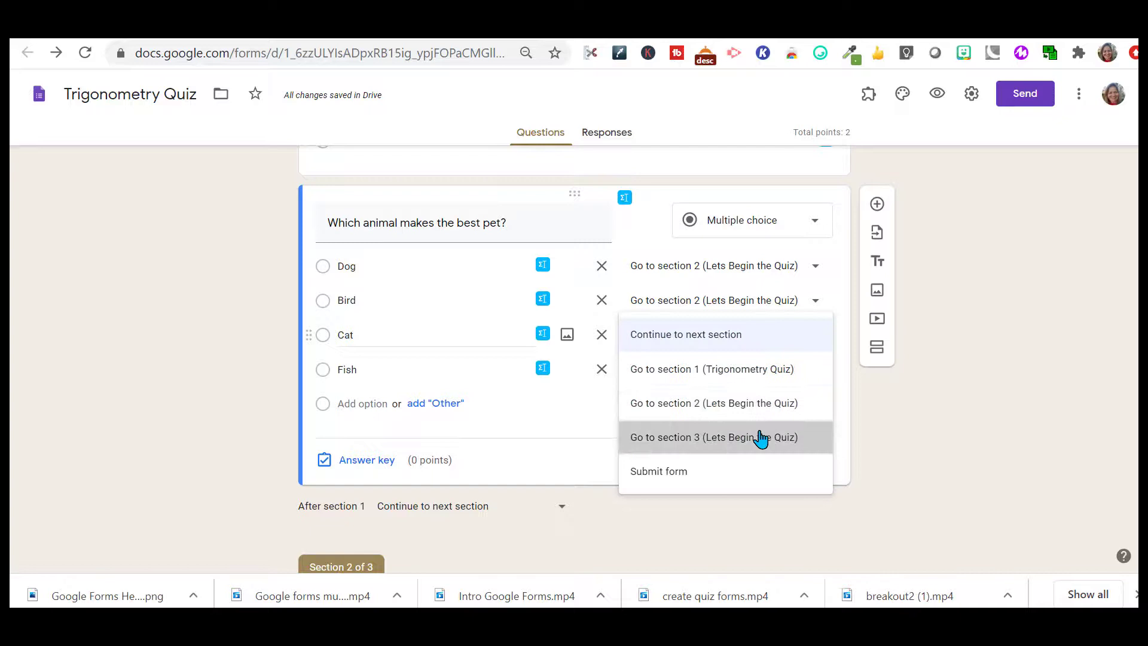
click(816, 373)
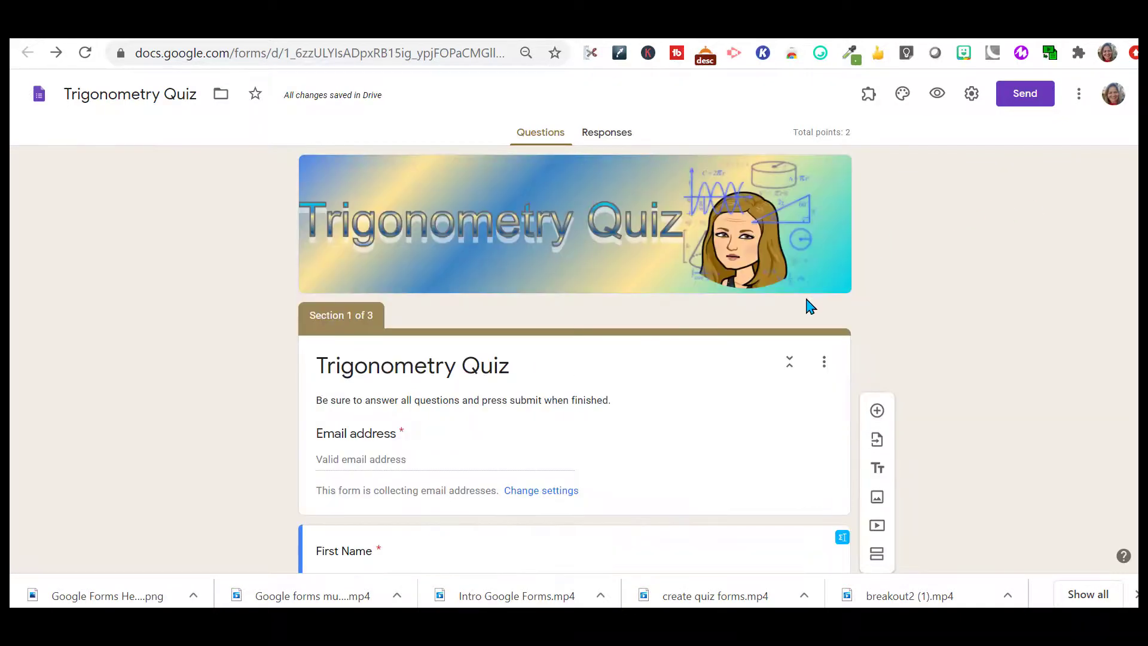
Step: Save quiz settings with Make this a quiz on and grades released later after manual review
click(972, 96)
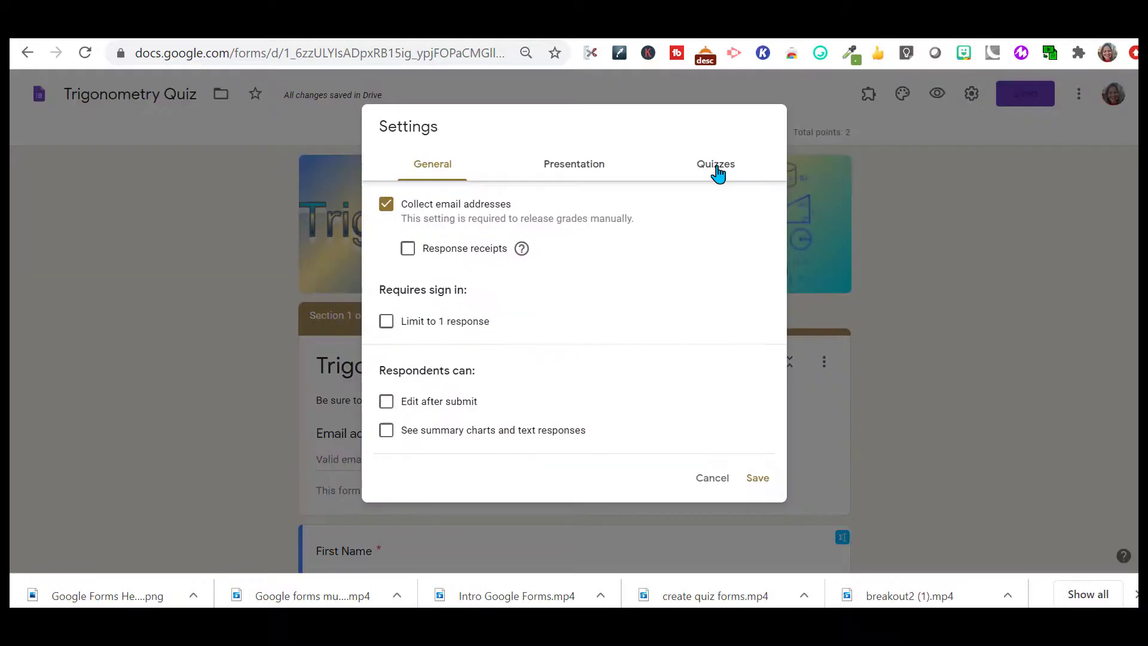
click(717, 166)
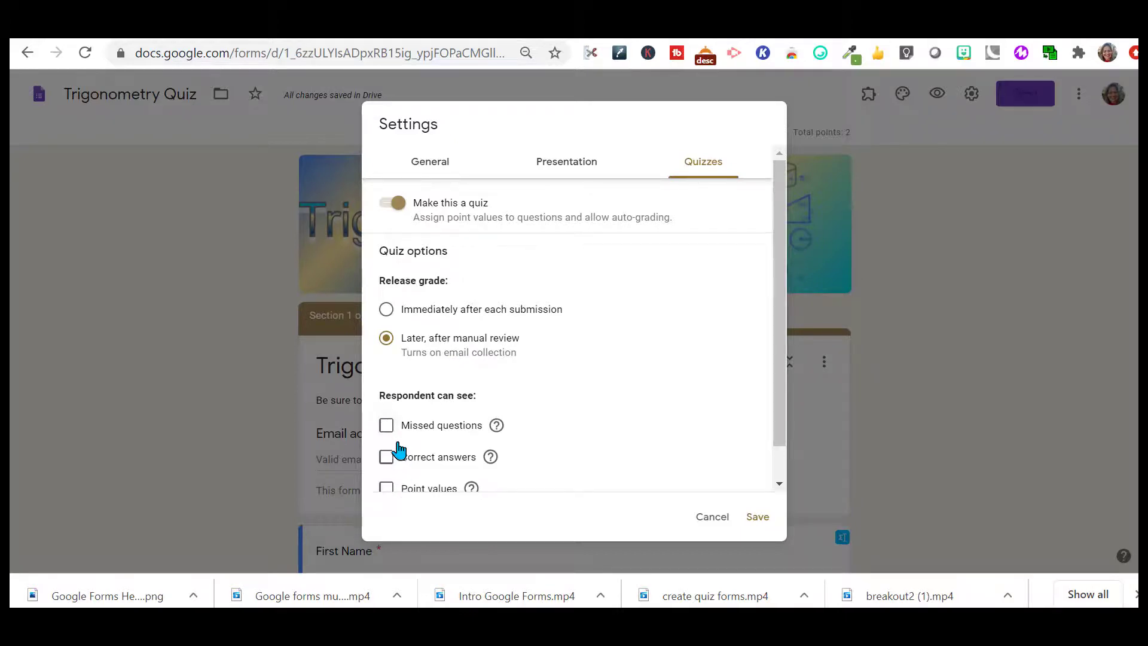
click(757, 518)
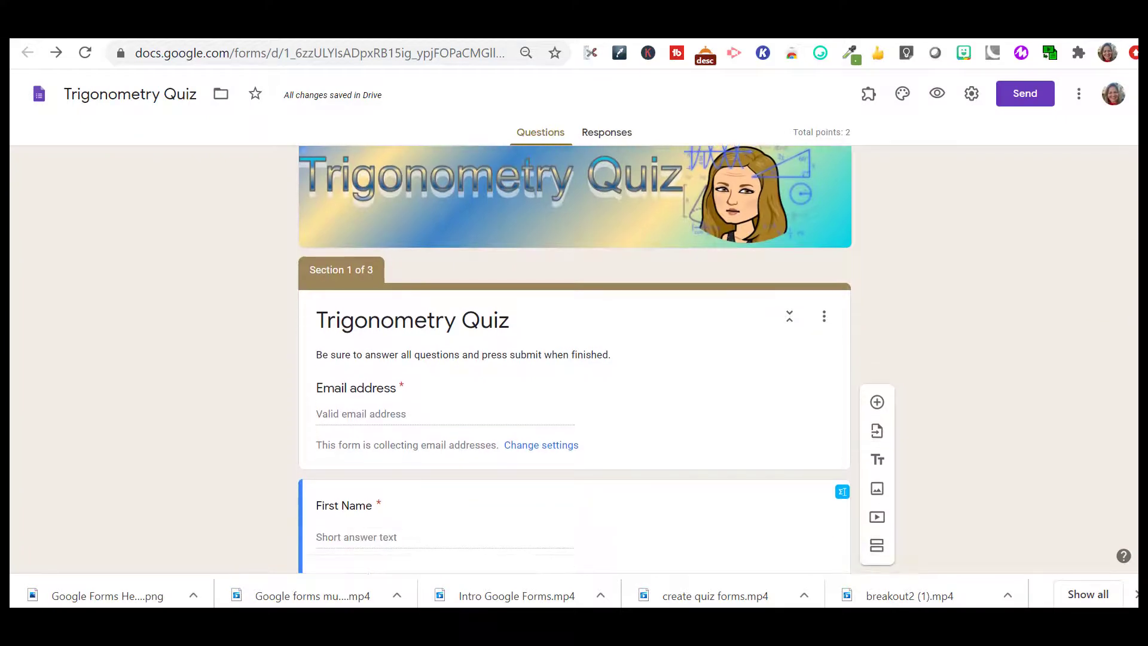
Step: In Question 1's answer key, mark Option 3 (3/5) correct, worth 1 point
scroll(574, 358, down, 8)
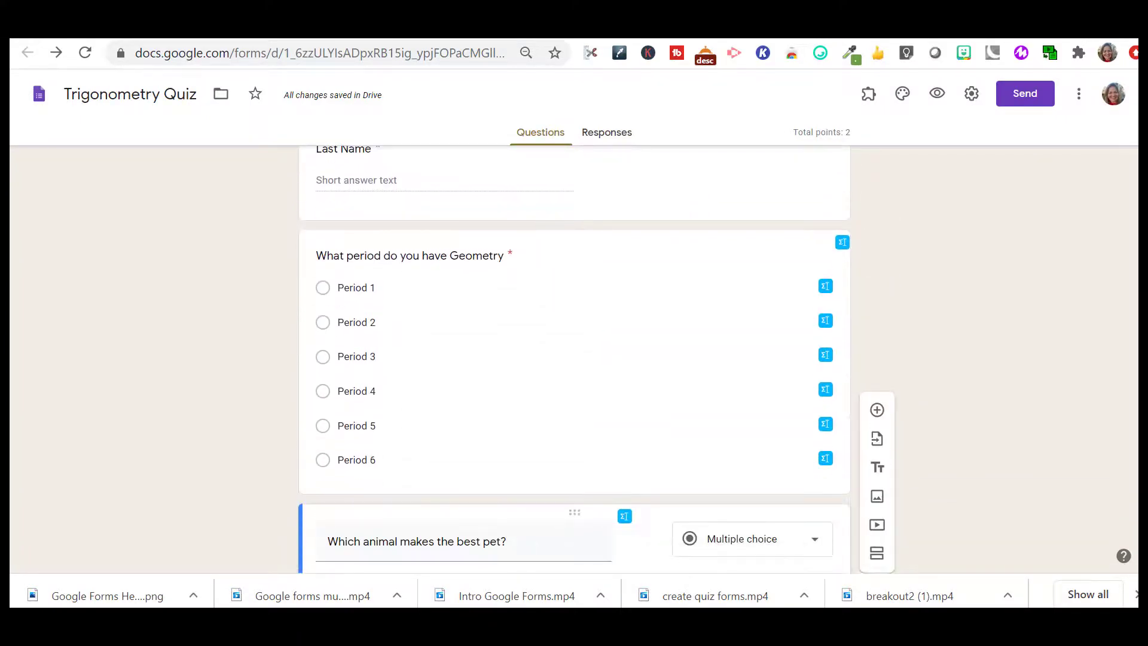
scroll(574, 358, down, 14)
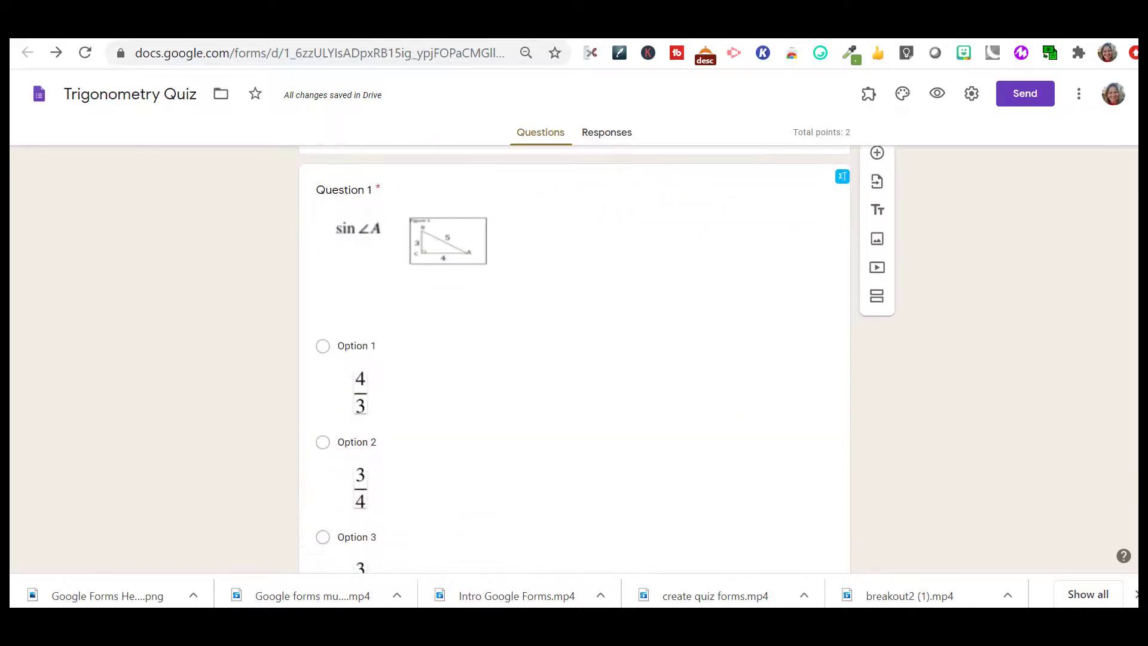
click(653, 290)
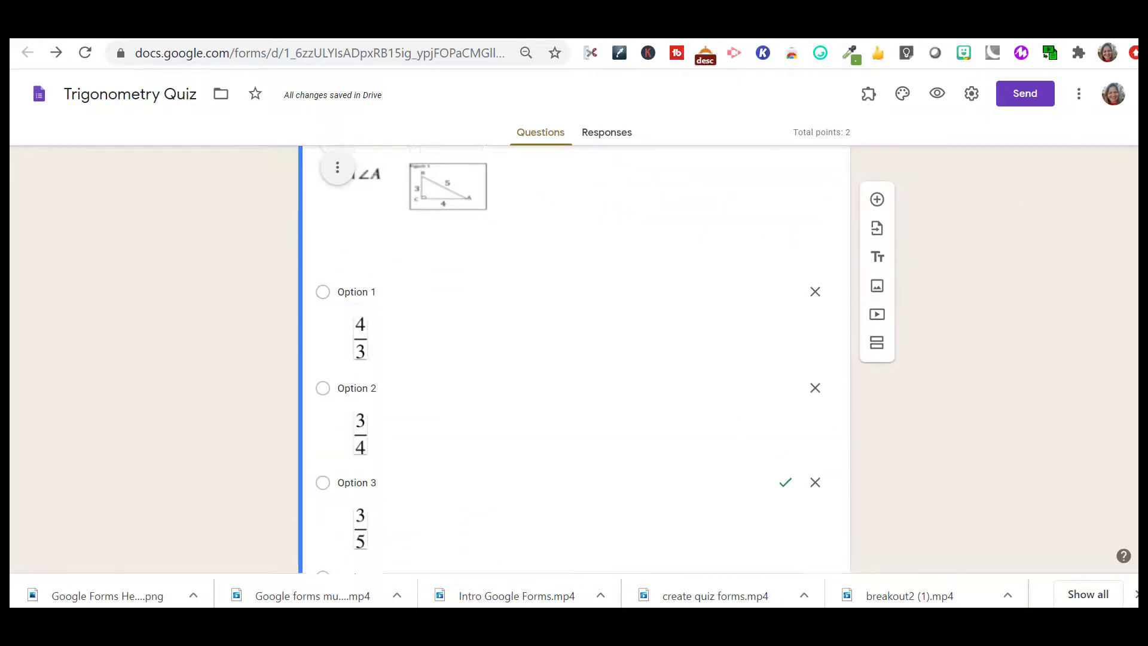
scroll(649, 325, down, 6)
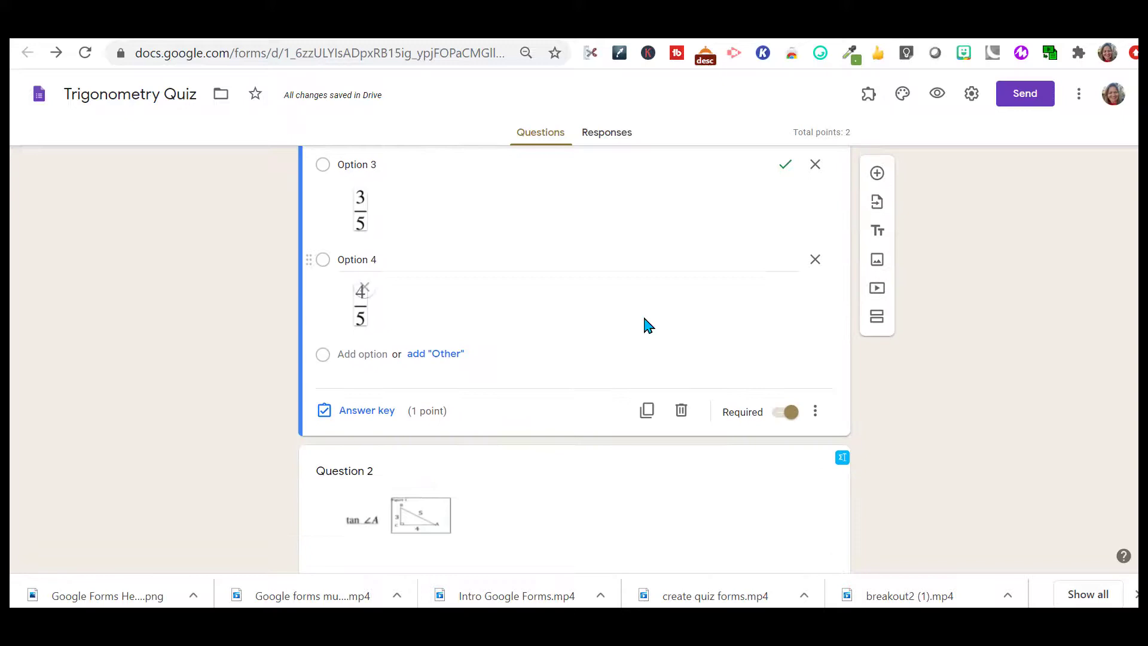
click(338, 411)
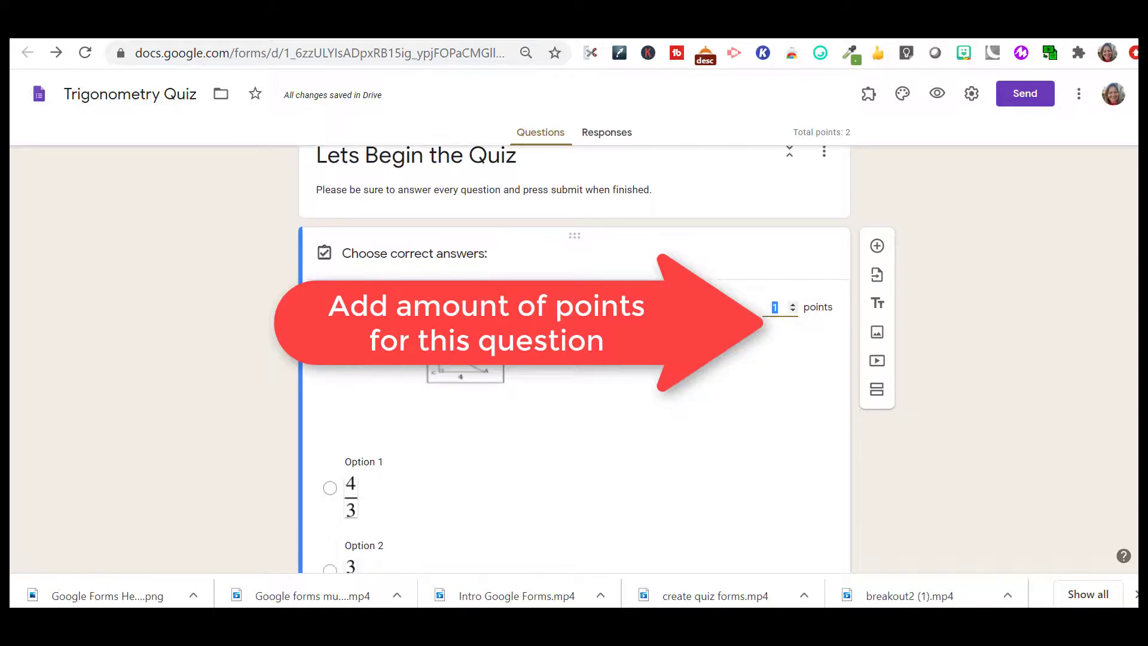
scroll(574, 359, down, 3)
scroll(577, 362, down, 2)
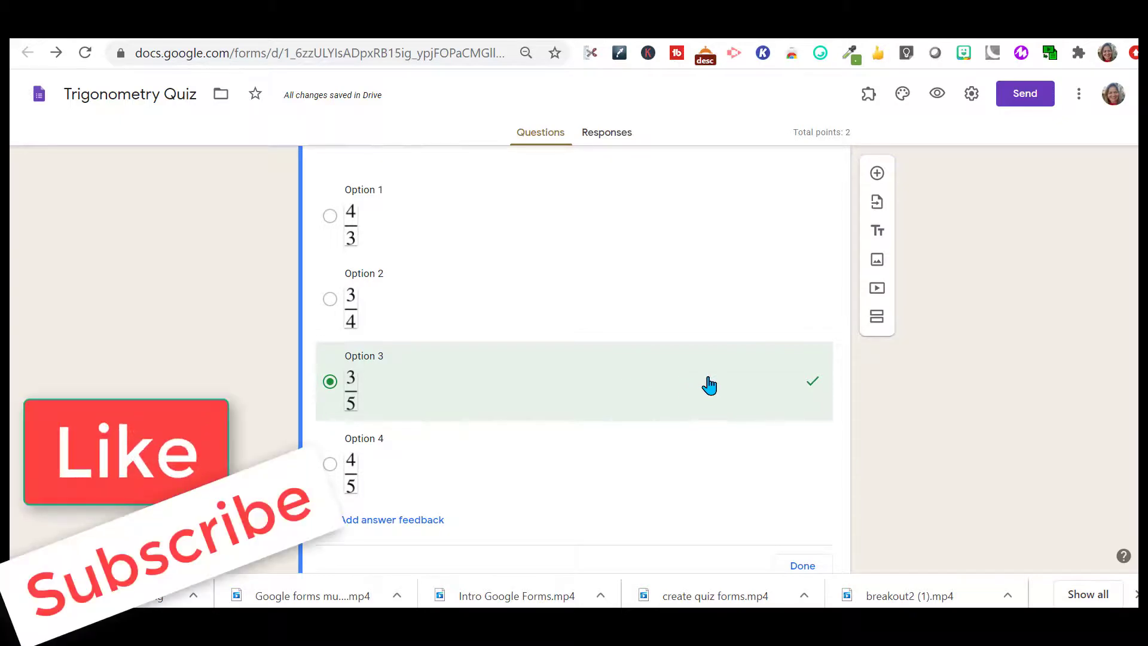
click(710, 386)
click(711, 385)
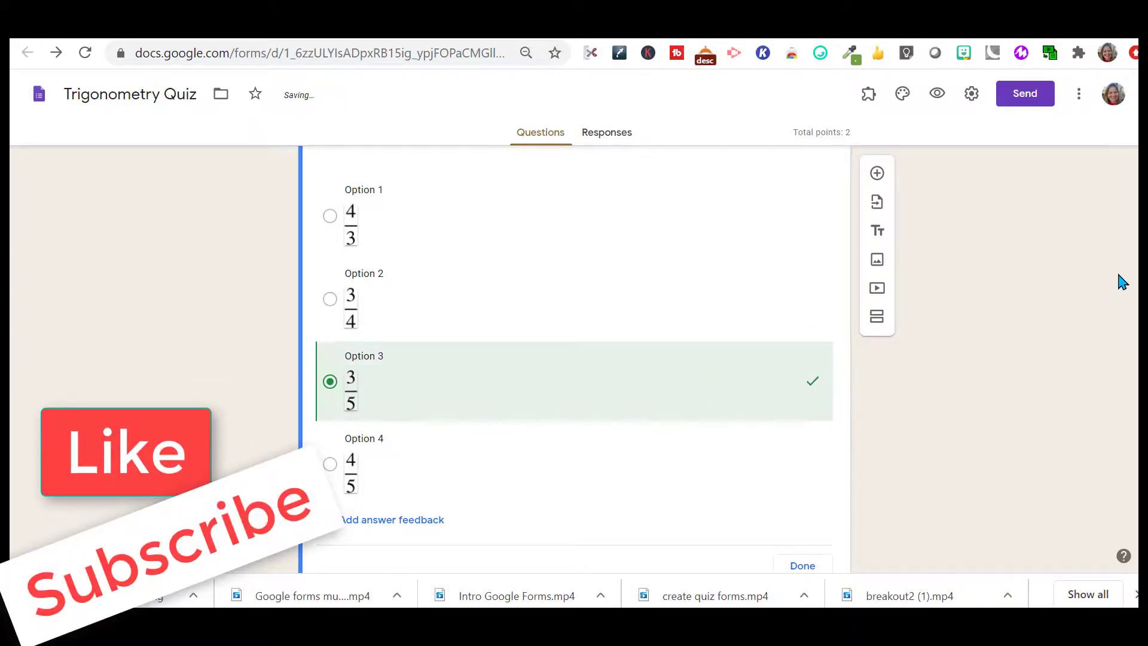
scroll(574, 359, down, 2)
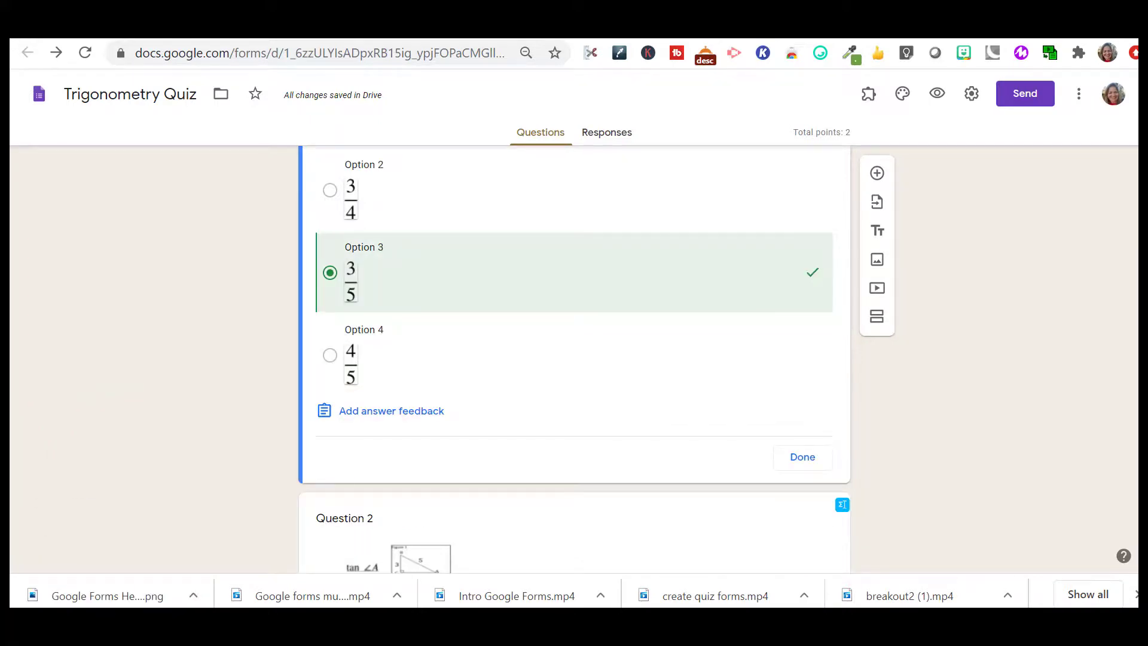
scroll(574, 359, down, 5)
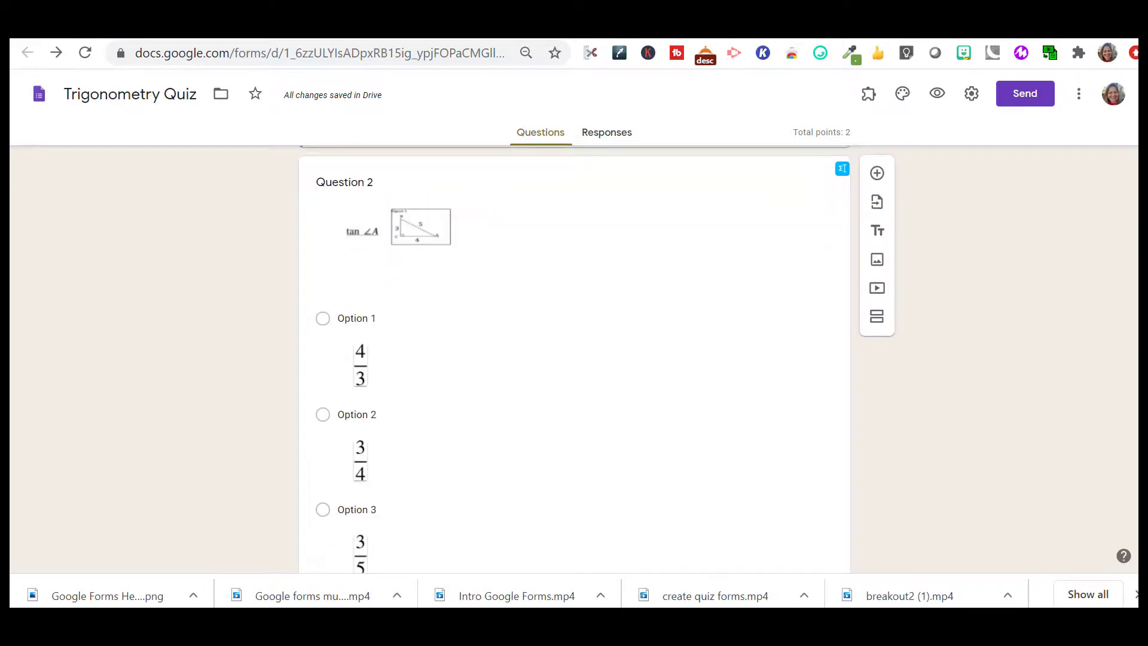
scroll(574, 359, down, 10)
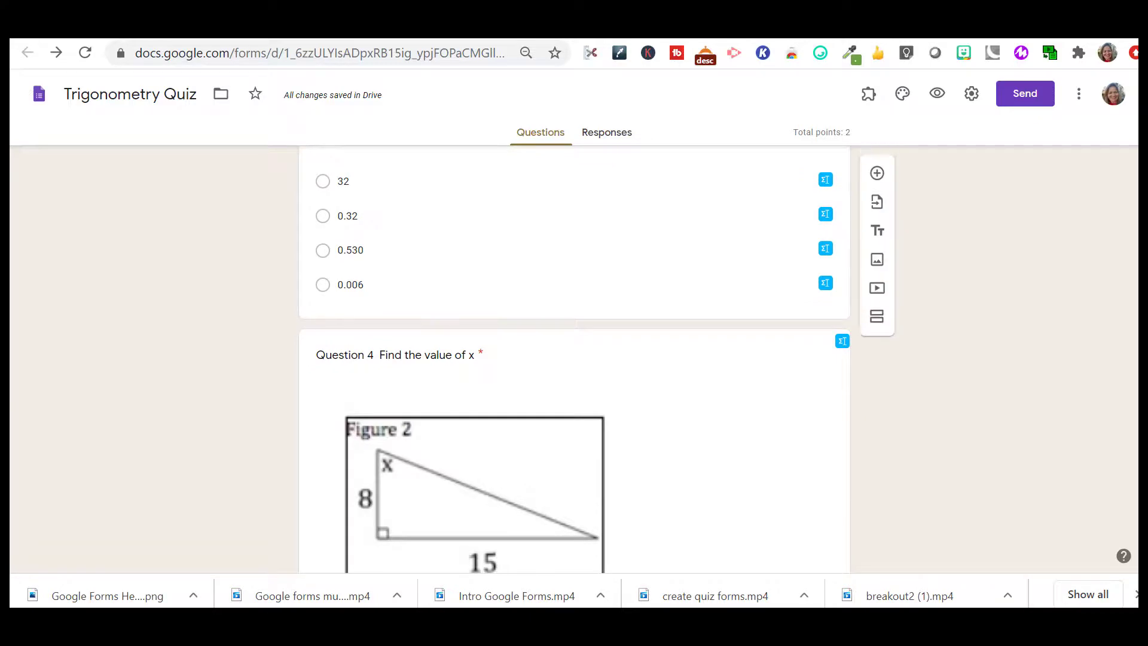
scroll(574, 359, up, 15)
scroll(574, 359, up, 15)
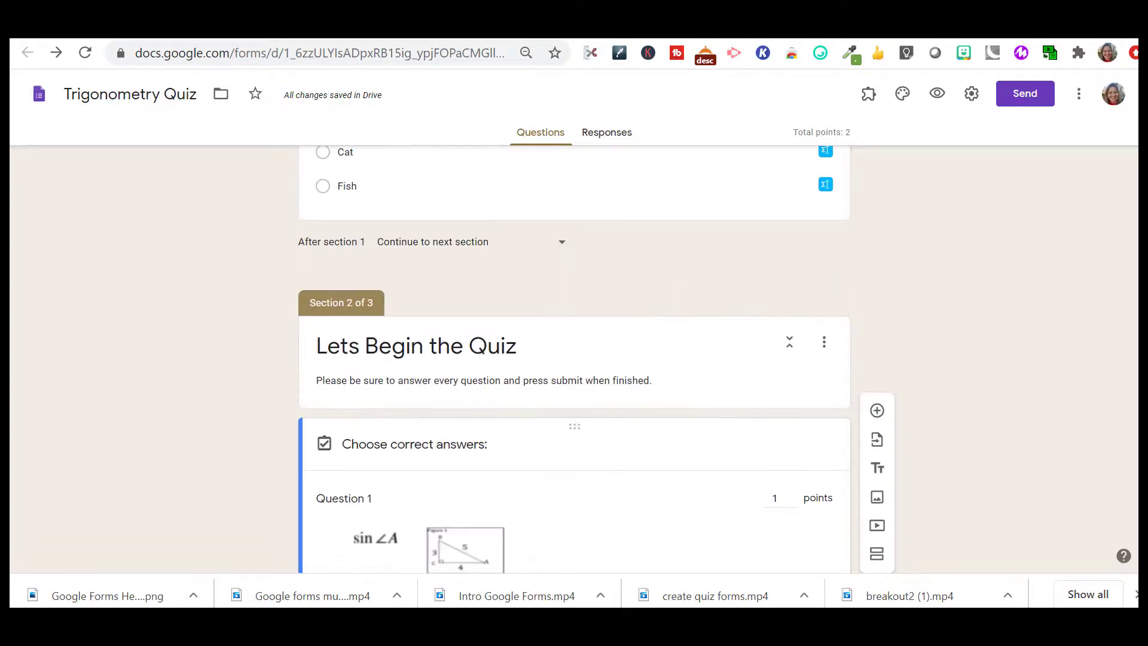
scroll(574, 359, up, 3)
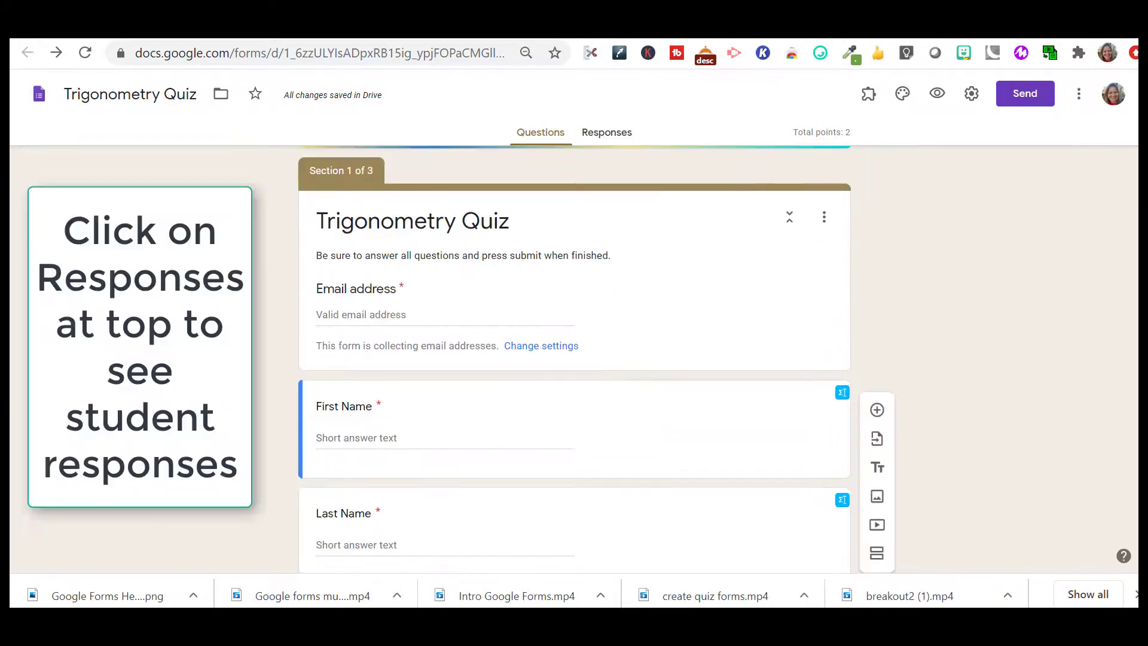
click(608, 134)
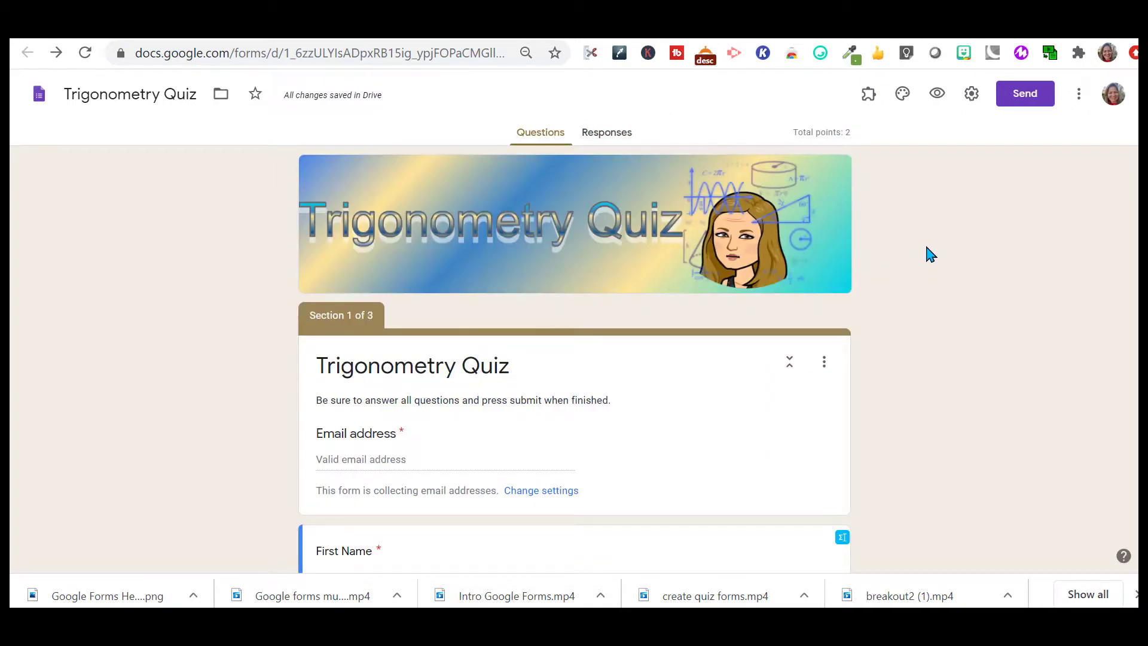
Step: Preview the Trigonometry Quiz in student view, scrolling through section 1 to the pet question
click(937, 96)
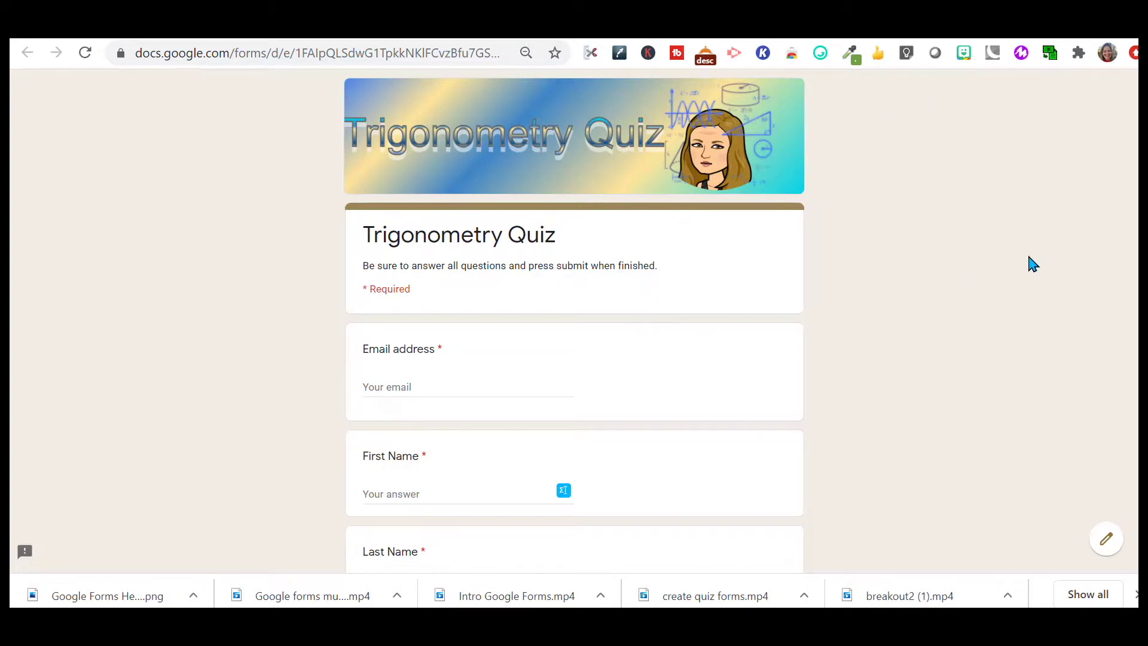
scroll(1133, 220, down, 5)
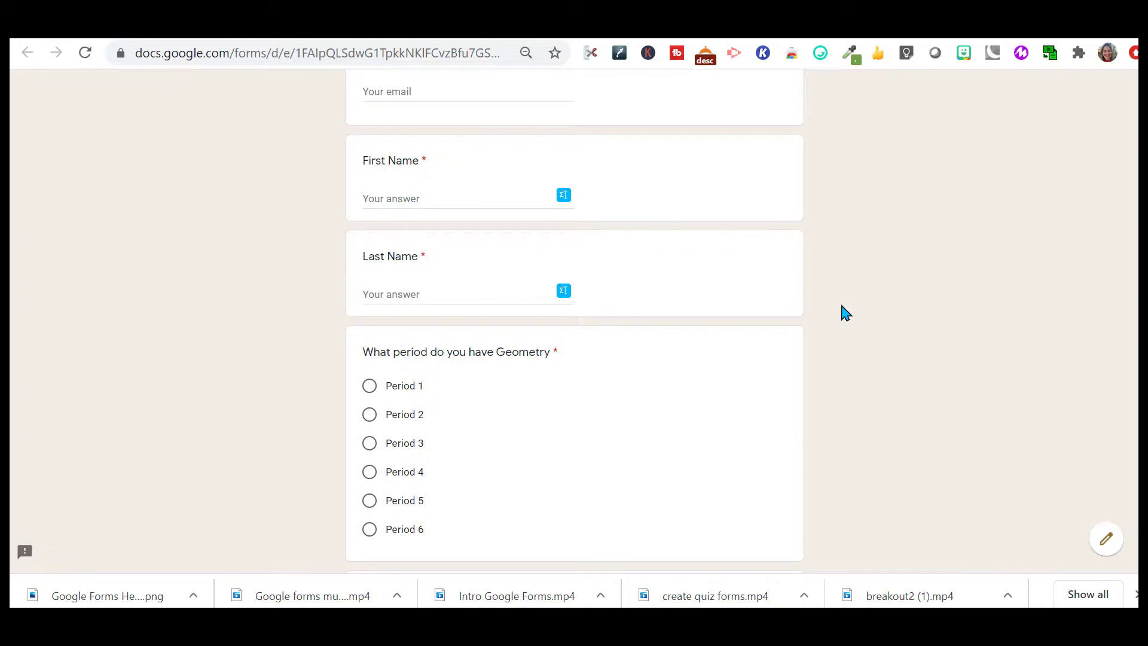
scroll(574, 323, down, 5)
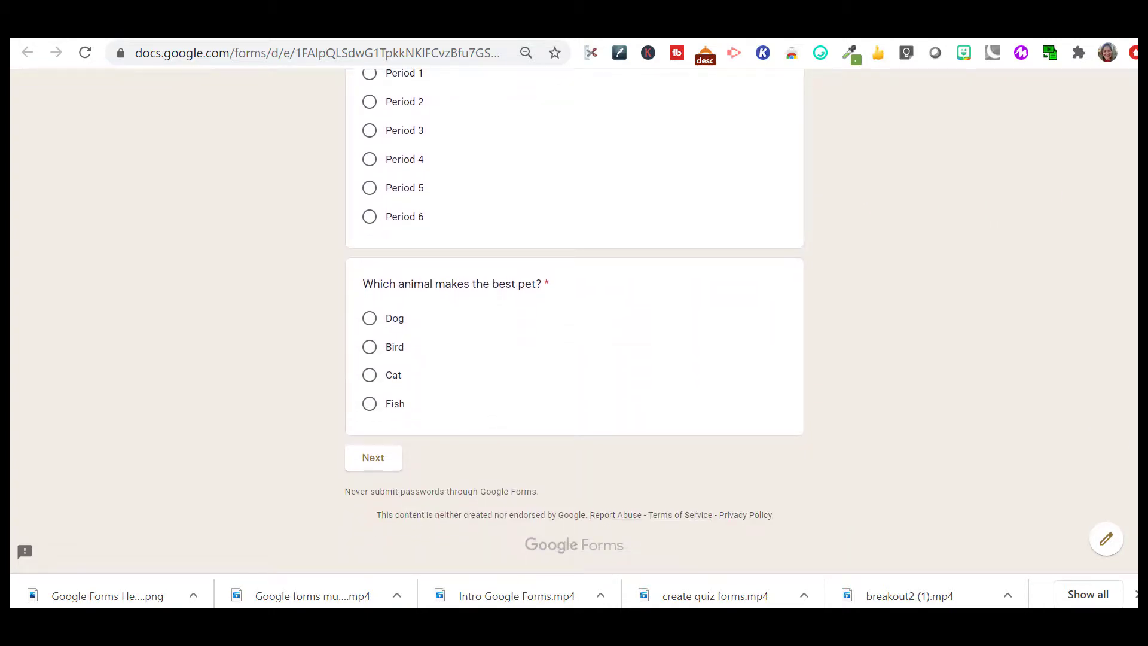
scroll(1131, 239, up, 7)
scroll(1129, 222, up, 1)
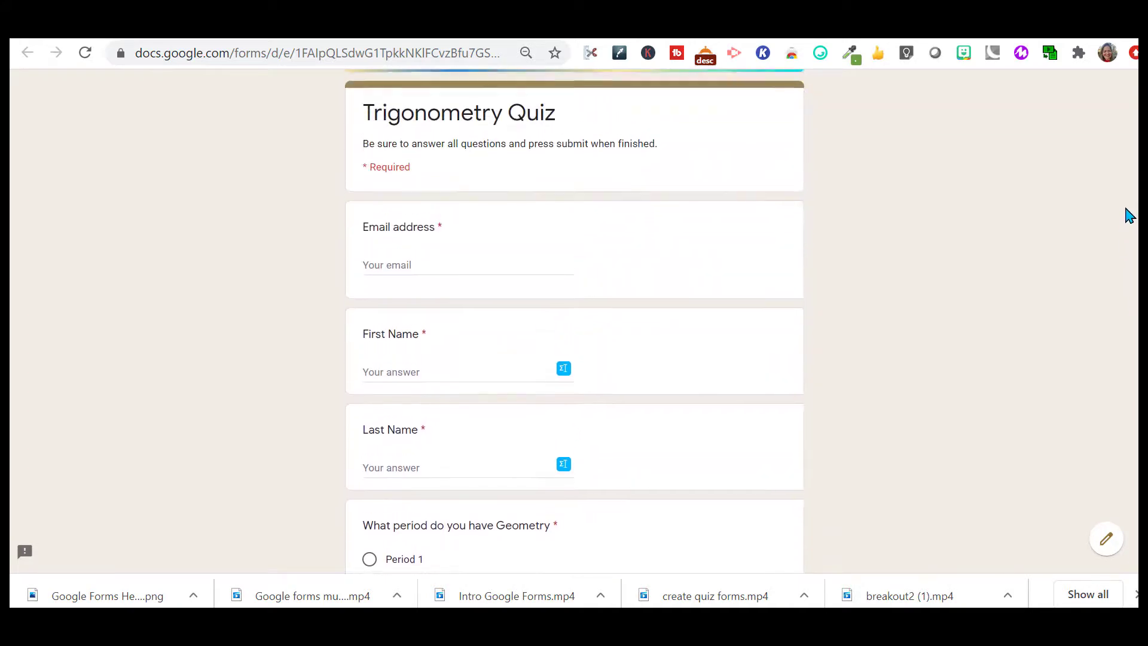
scroll(1130, 236, down, 3)
scroll(574, 320, down, 4)
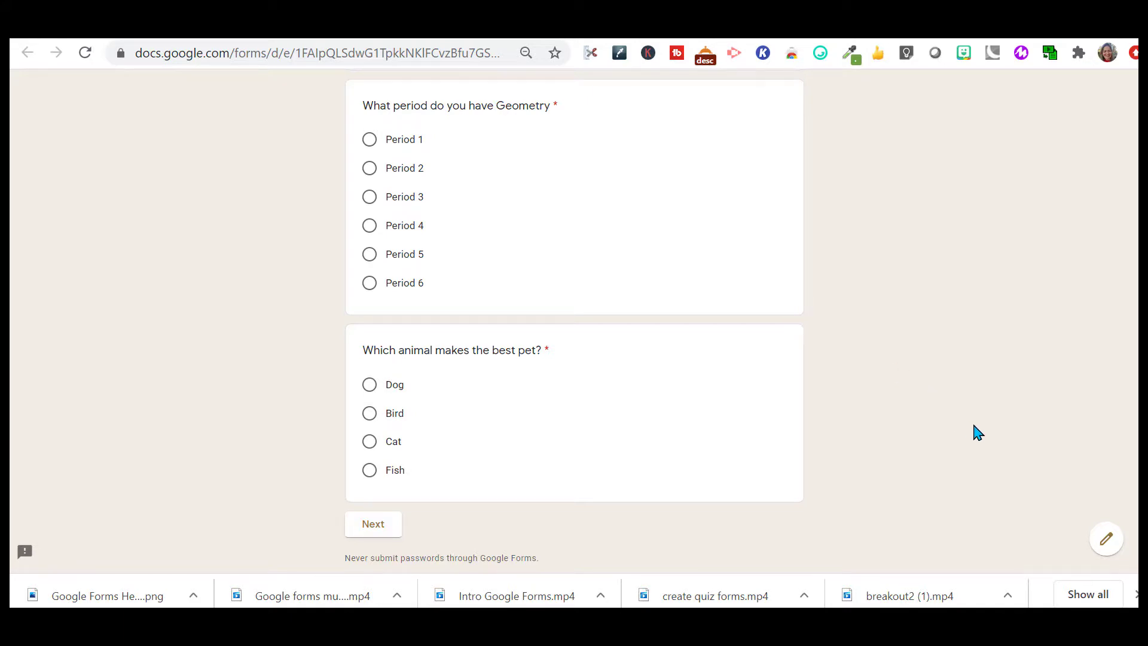
Step: Leave the student preview and go back to editing the Trigonometry Quiz
click(1106, 542)
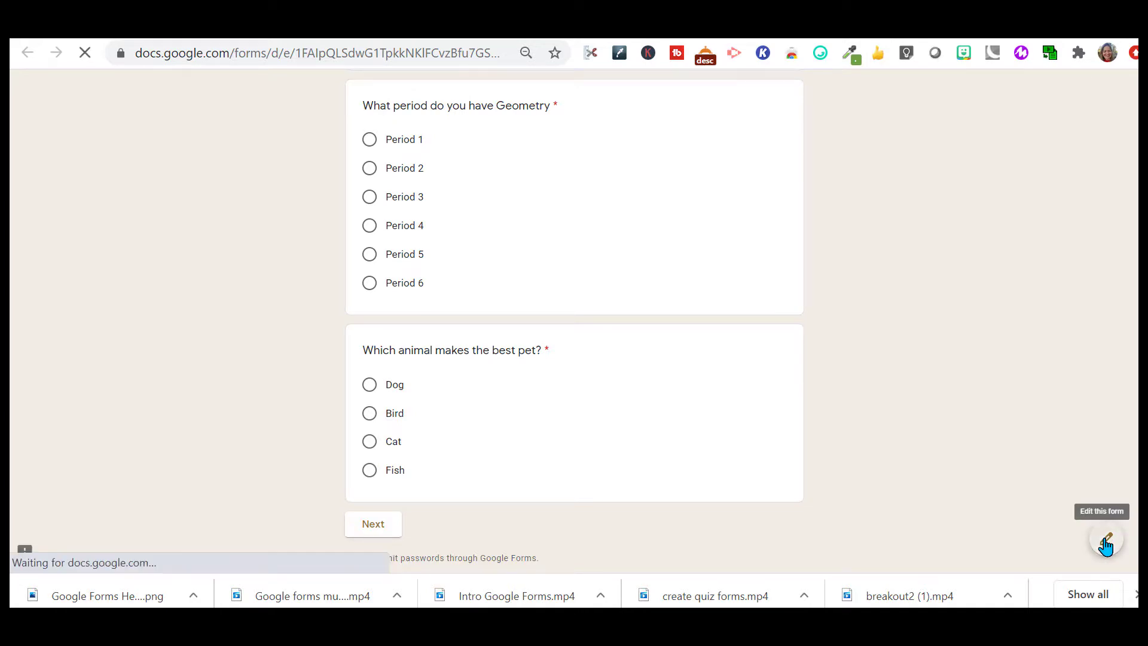